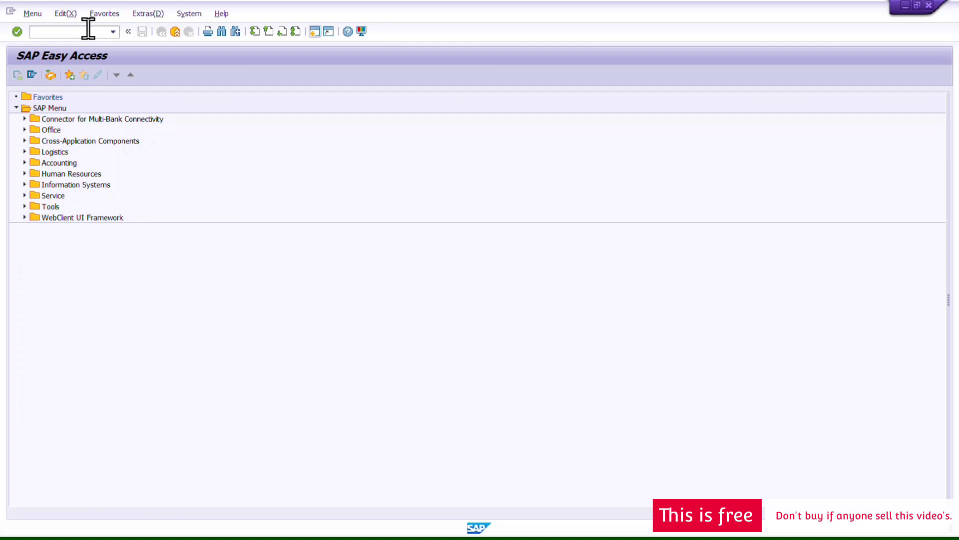
- Open transaction MM01 and start a mechanical engineering raw material (ROH), accepting the preselected views and organizational levels
{"action": "type", "text": "MM01"}
{"action": "key", "text": "Return"}
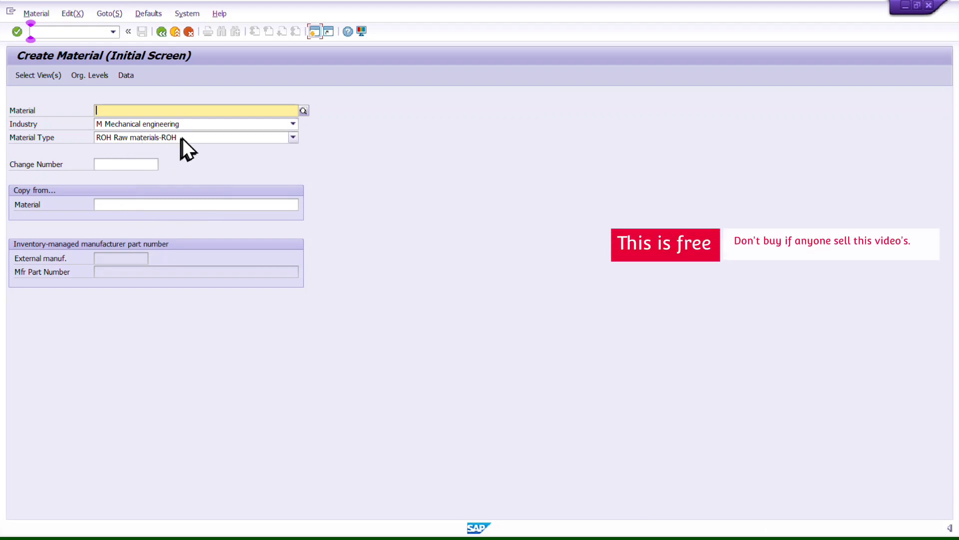
{"action": "key", "text": "Return"}
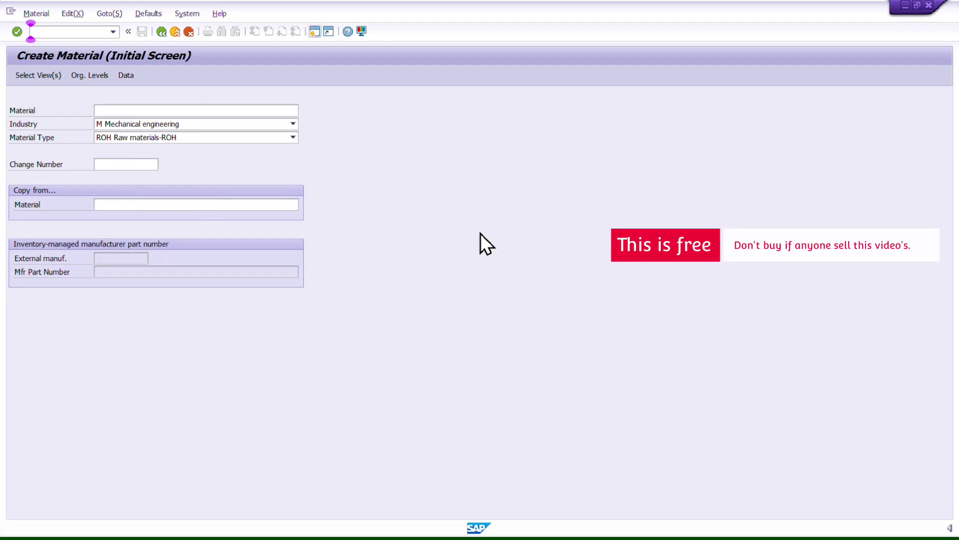
{"action": "scroll", "coordinate": [256, 189], "scroll_direction": "down", "scroll_amount": 7}
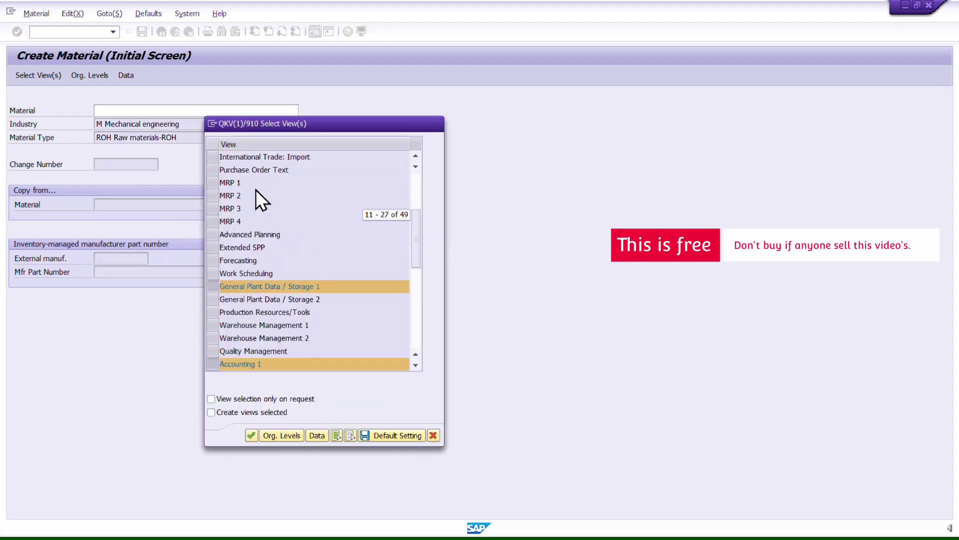
{"action": "left_click", "coordinate": [251, 435]}
{"action": "key", "text": "Return"}
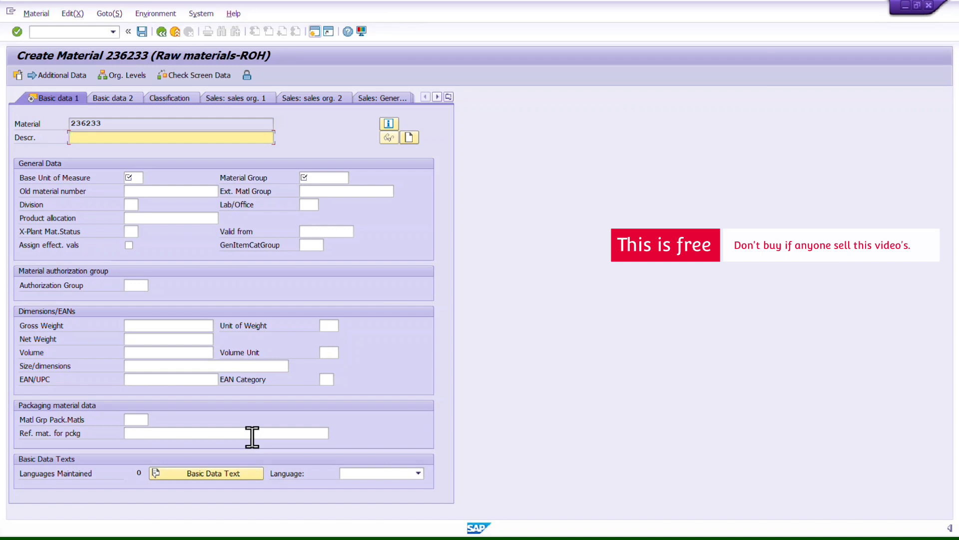
- Enter the description "TEST Material - Change Material type", base unit of measure EA and material group 01 in the basic data
{"action": "type", "text": "Test"}
{"action": "key", "text": "Down"}
{"action": "key", "text": "Return"}
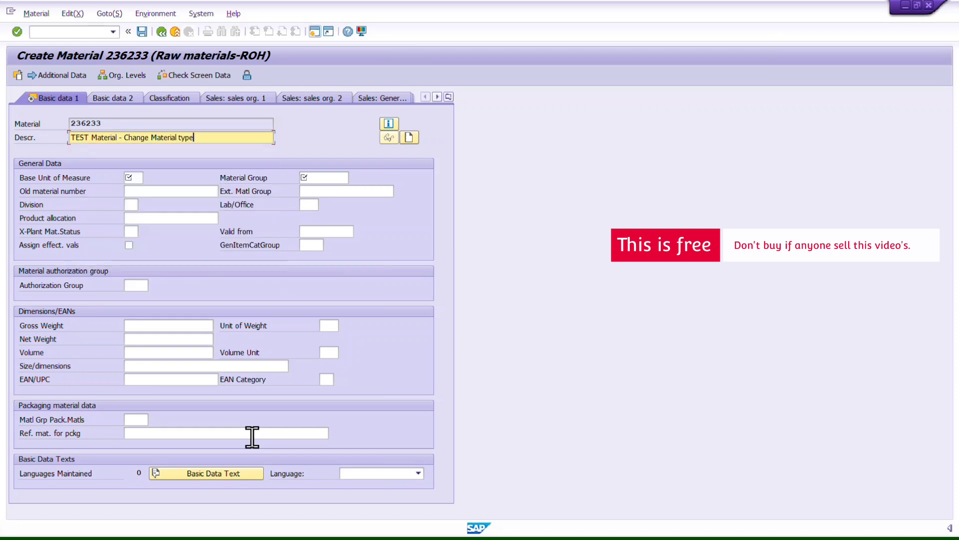
{"action": "key", "text": "Tab"}
{"action": "type", "text": "EA"}
{"action": "key", "text": "Tab"}
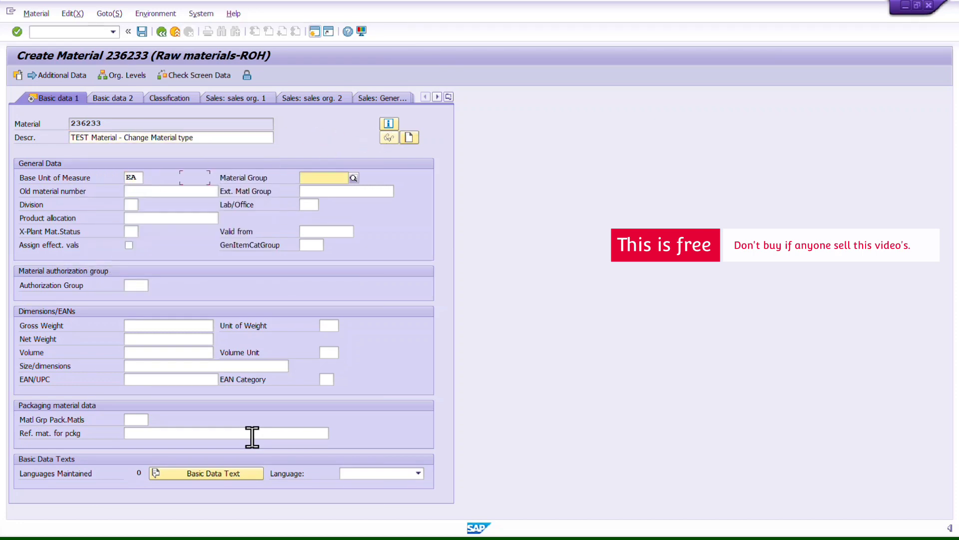
{"action": "type", "text": "01"}
{"action": "key", "text": "Return"}
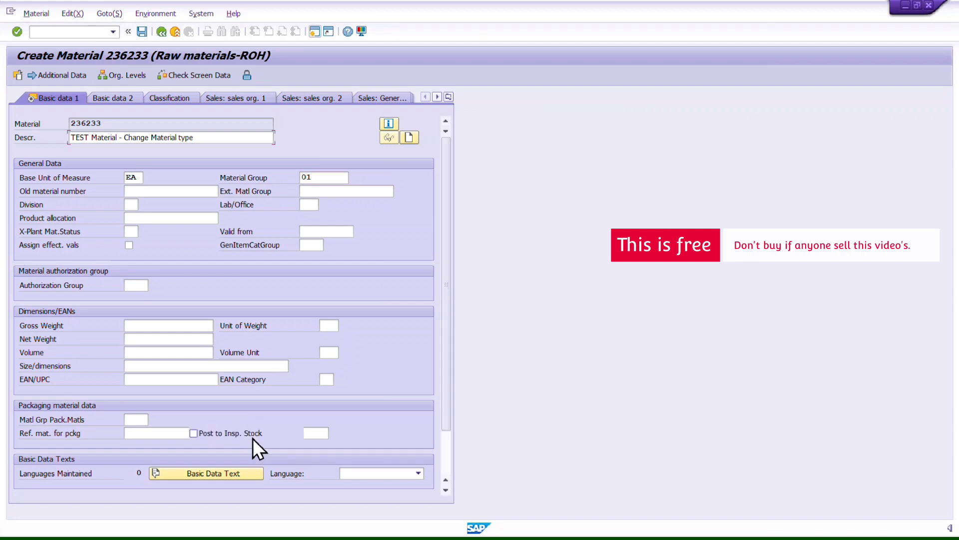
- Set the purchasing group to 001 in the material's purchasing data
{"action": "key", "text": "Tab"}
{"action": "key", "text": "Tab"}
{"action": "key", "text": "Tab"}
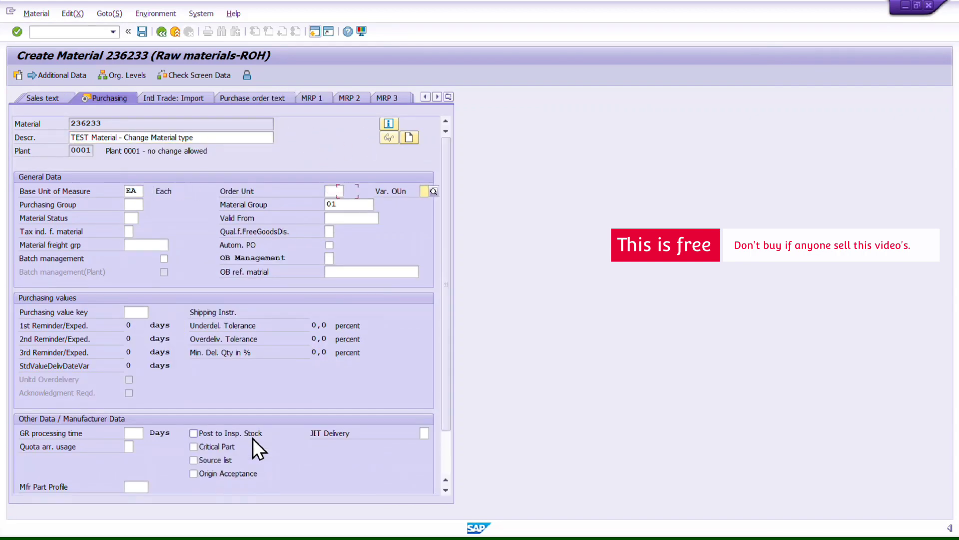
{"action": "type", "text": "001"}
{"action": "key", "text": "Tab"}
{"action": "key", "text": "Tab"}
{"action": "key", "text": "Tab"}
{"action": "key", "text": "Tab"}
{"action": "key", "text": "Tab"}
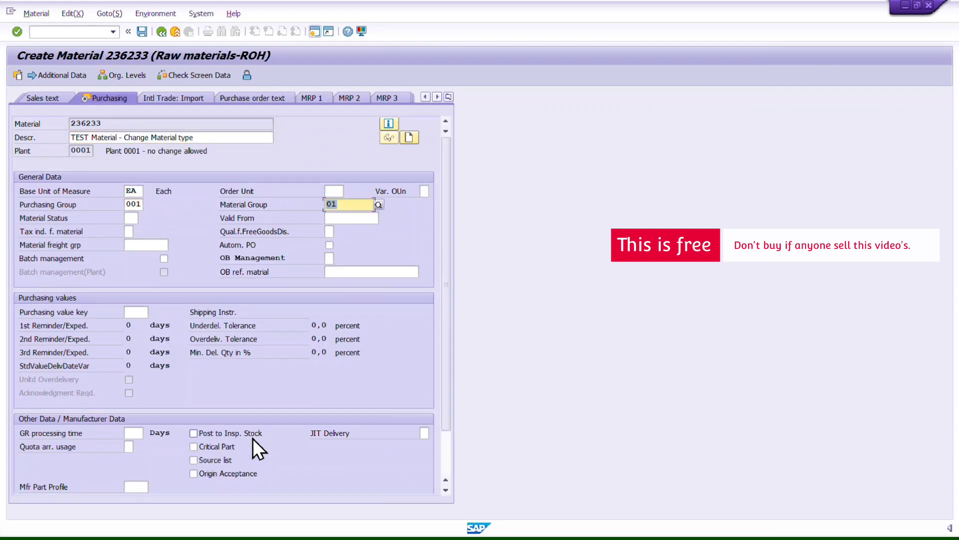
{"action": "key", "text": "Tab"}
{"action": "key", "text": "Tab"}
{"action": "key", "text": "Tab"}
{"action": "key", "text": "Tab"}
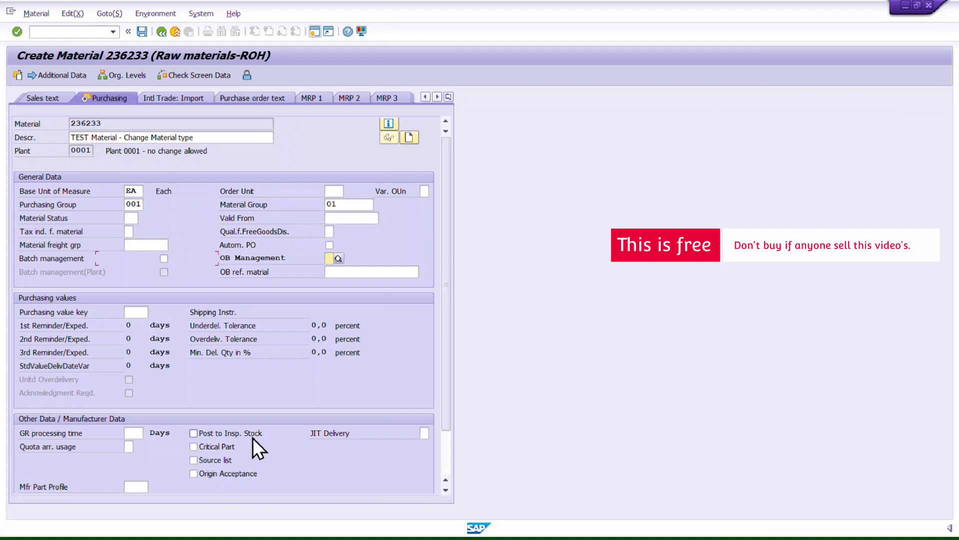
{"action": "key", "text": "space"}
{"action": "key", "text": "Tab"}
{"action": "key", "text": "Tab"}
{"action": "key", "text": "Tab"}
{"action": "key", "text": "Tab"}
- Continue past the plant data and storage view to Accounting 1, accepting the revision level dialog without a change number
{"action": "key", "text": "Return"}
{"action": "key", "text": "Return"}
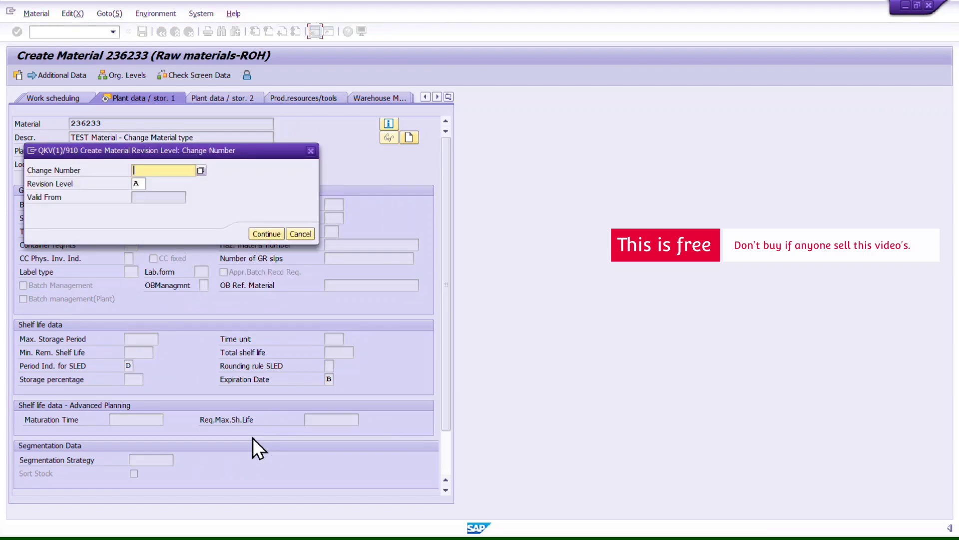
{"action": "key", "text": "Return"}
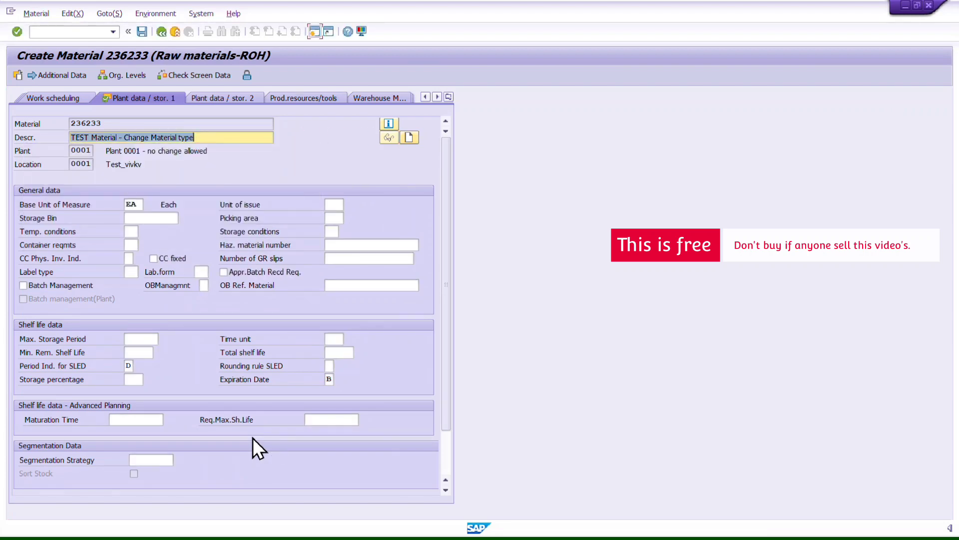
{"action": "key", "text": "Return"}
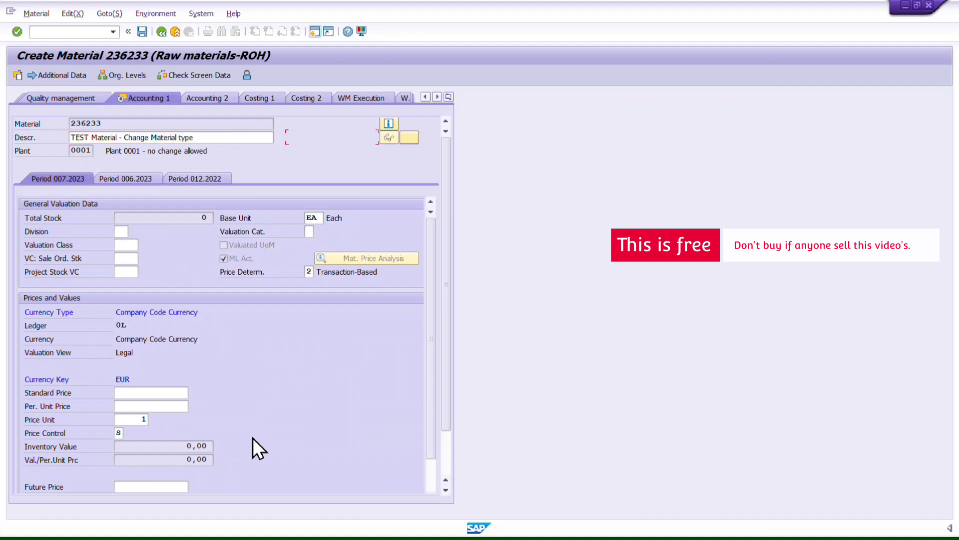
- Set the material's valuation class to 3000 in the accounting data
{"action": "key", "text": "Tab"}
{"action": "key", "text": "Tab"}
{"action": "key", "text": "Tab"}
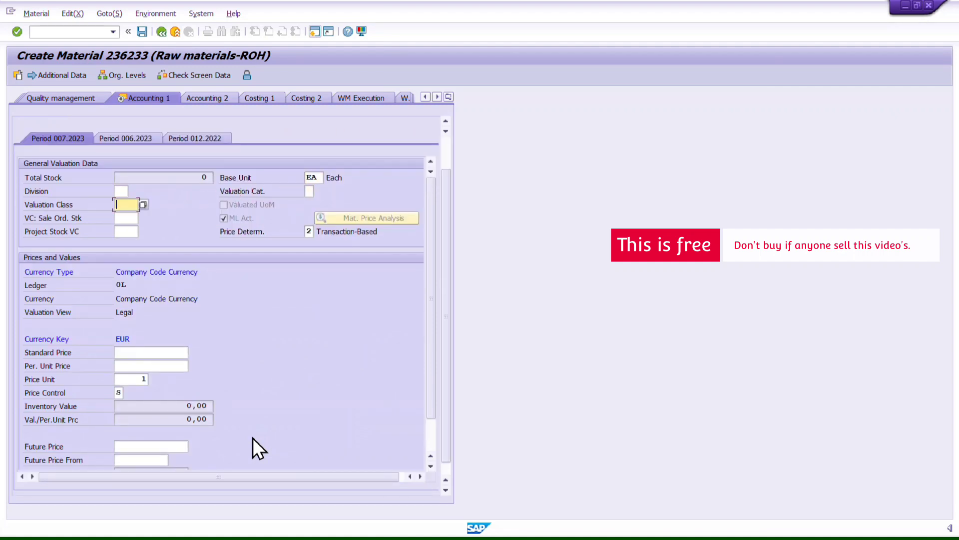
{"action": "type", "text": "3000"}
{"action": "key", "text": "Tab"}
{"action": "key", "text": "Tab"}
{"action": "key", "text": "Tab"}
{"action": "key", "text": "Tab"}
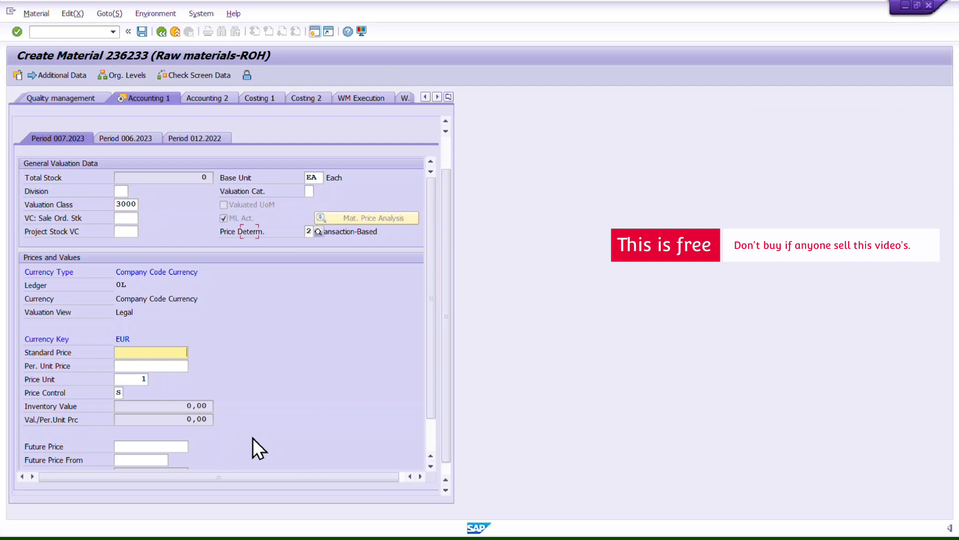
- Set the standard price to 10, periodic unit price to 1 and price control to V, and save the material
{"action": "key", "text": "Tab"}
{"action": "key", "text": "shift+Tab"}
{"action": "type", "text": "10"}
{"action": "key", "text": "Tab"}
{"action": "type", "text": "1"}
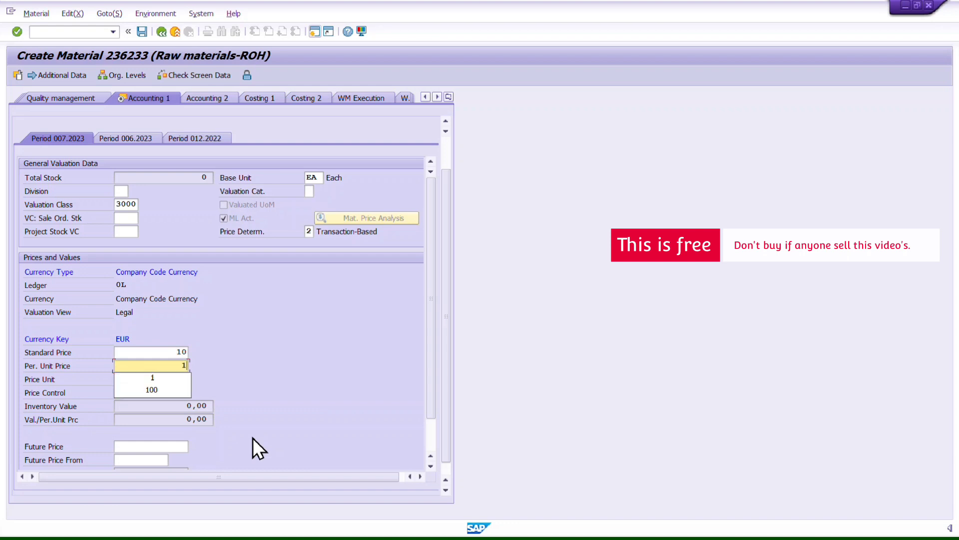
{"action": "key", "text": "Tab"}
{"action": "type", "text": "V"}
{"action": "key", "text": "Return"}
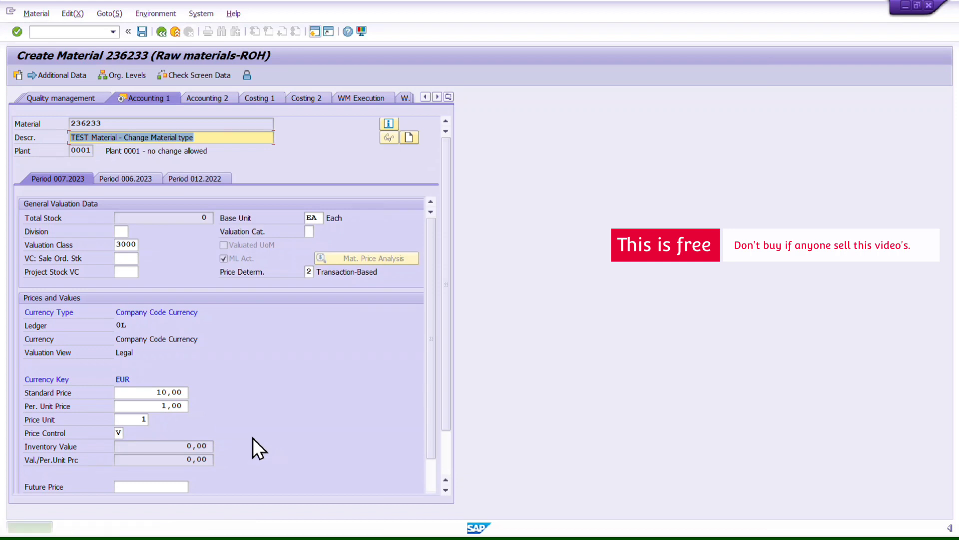
{"action": "key", "text": "Return"}
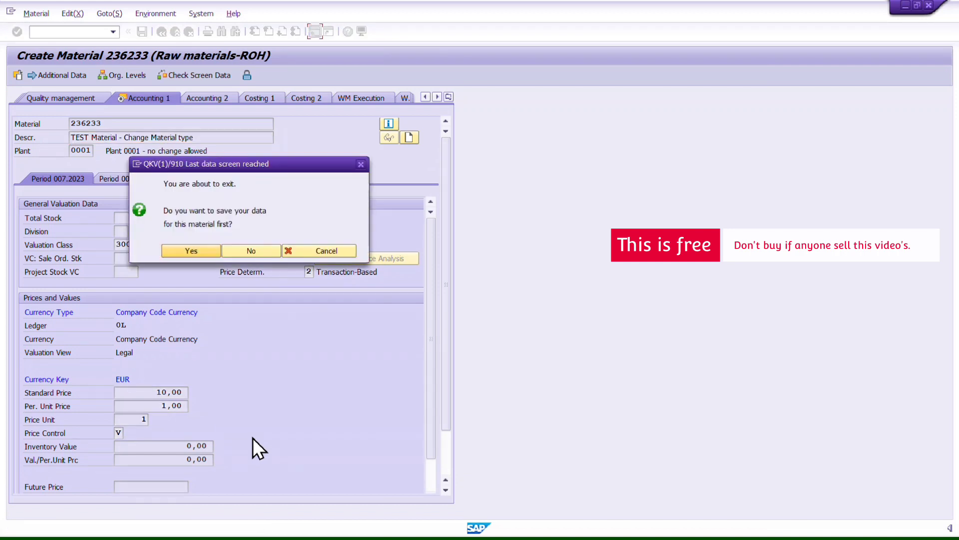
{"action": "key", "text": "Return"}
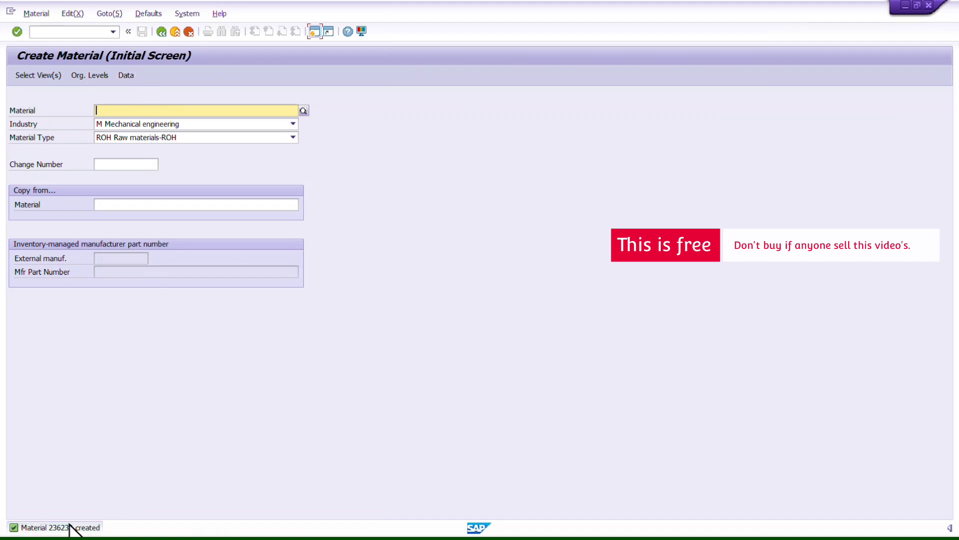
- Copy the new material number from the creation message and record it in Notepad as "236233 - Material"
{"action": "double_click", "coordinate": [60, 527]}
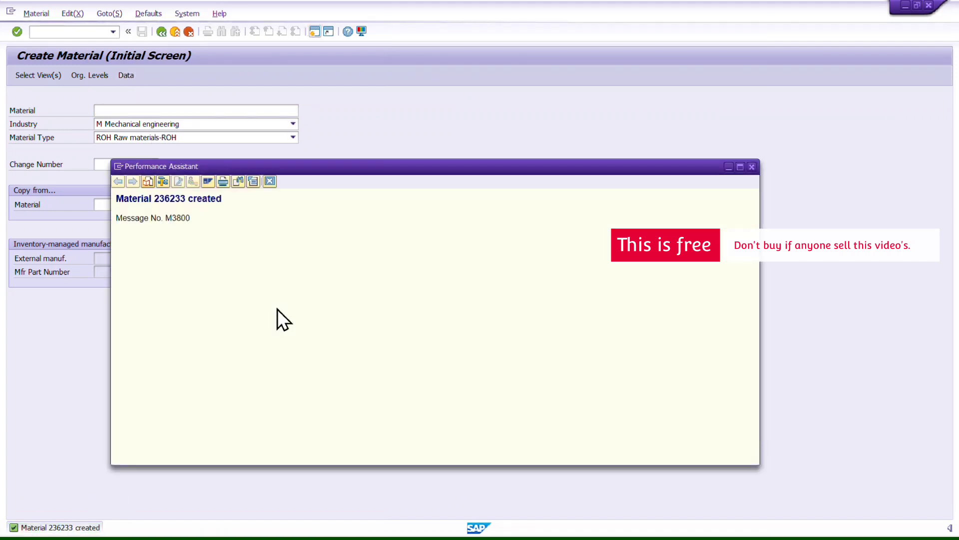
{"action": "double_click", "coordinate": [167, 198]}
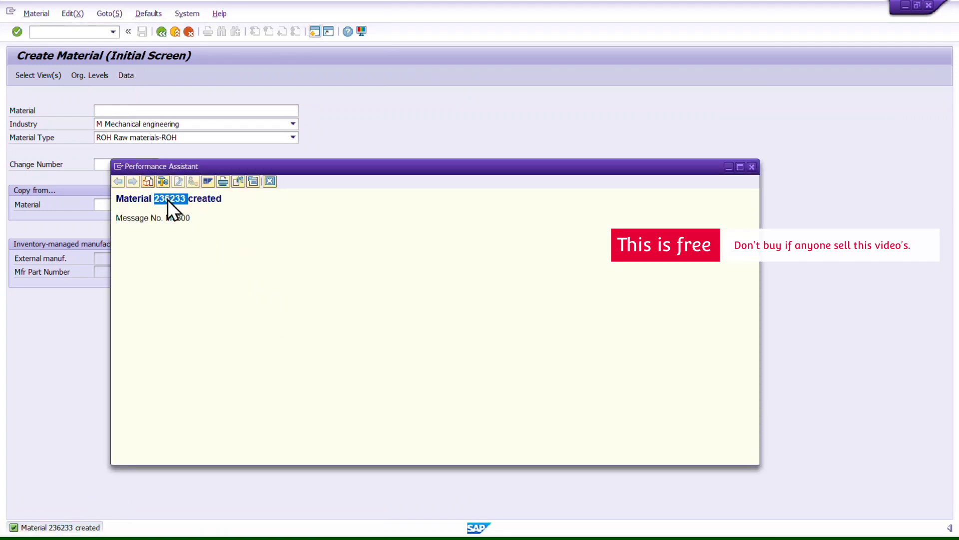
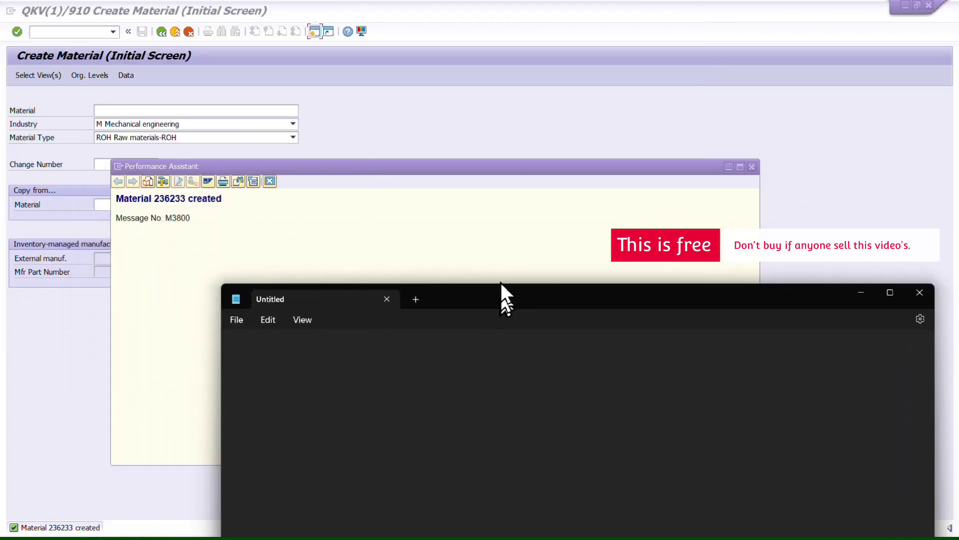
{"action": "left_click_drag", "start_coordinate": [503, 295], "coordinate": [288, 24]}
{"action": "type", "text": "236233"}
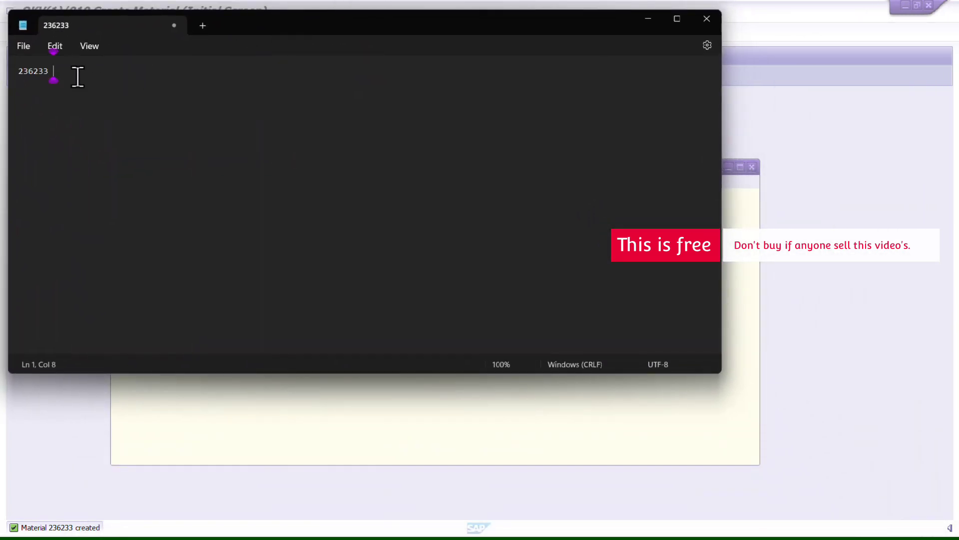
{"action": "type", "text": "- Material"}
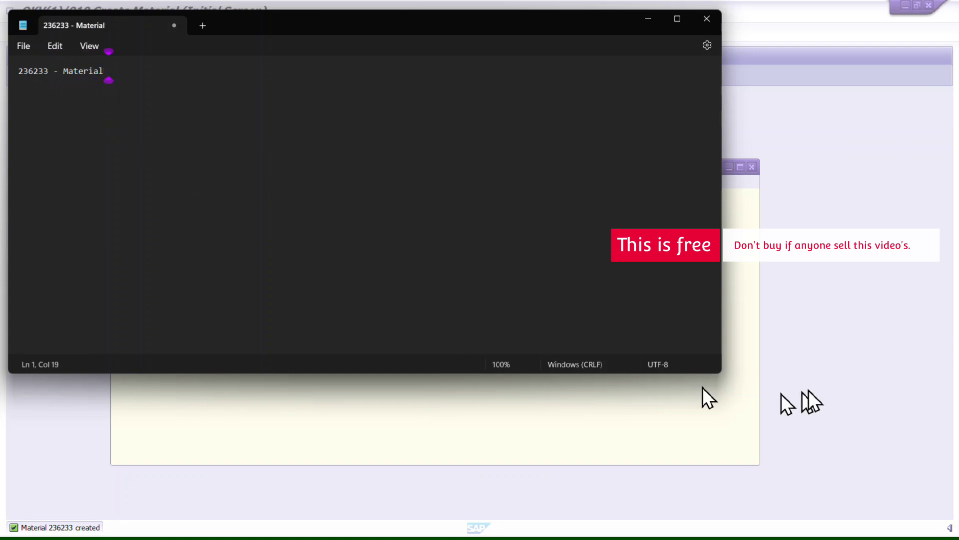
- Switch back to SAP, leave material creation and open transaction ME21N to create a purchase order
{"action": "left_click", "coordinate": [804, 395]}
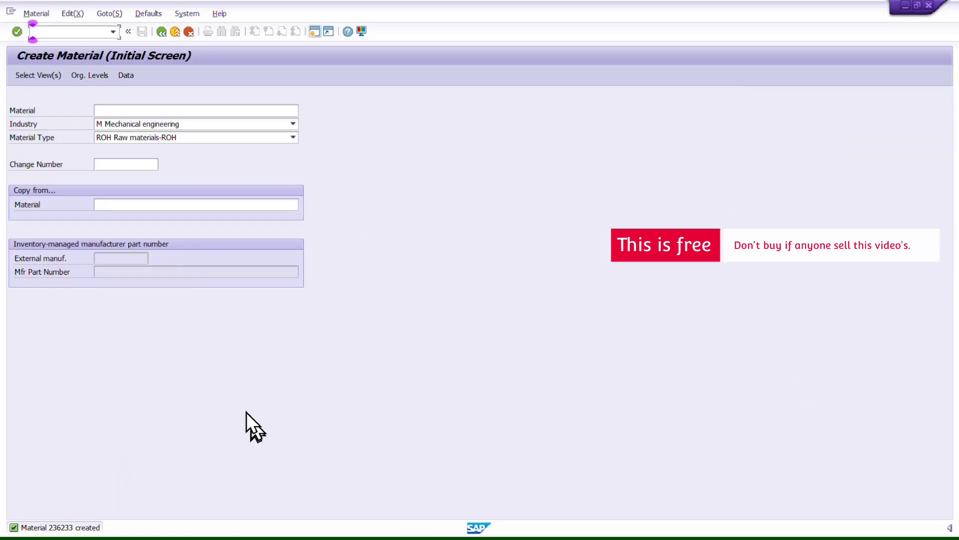
{"action": "left_click", "coordinate": [161, 32]}
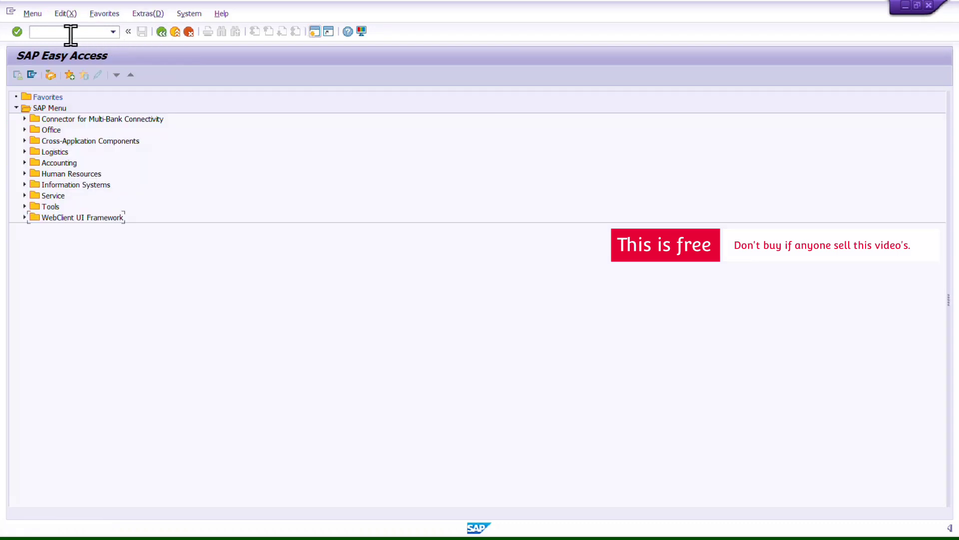
{"action": "type", "text": "ME21N"}
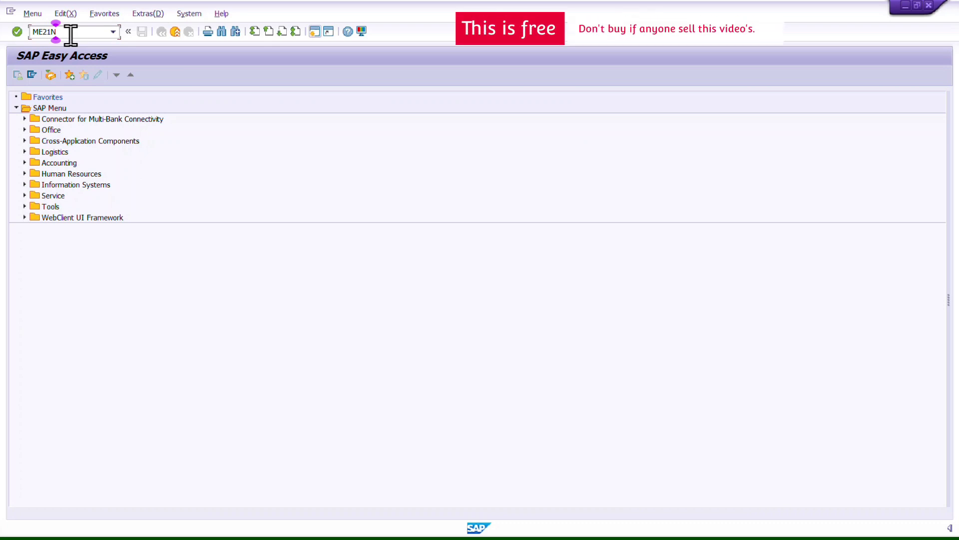
{"action": "key", "text": "Return"}
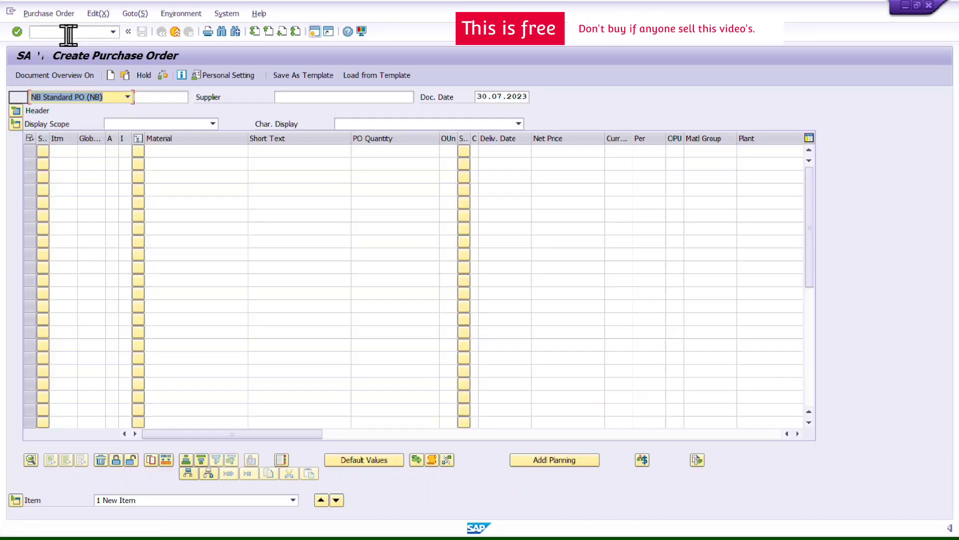
- Expand the purchase order header and set the supplier to TESTBP01
{"action": "left_click", "coordinate": [16, 110]}
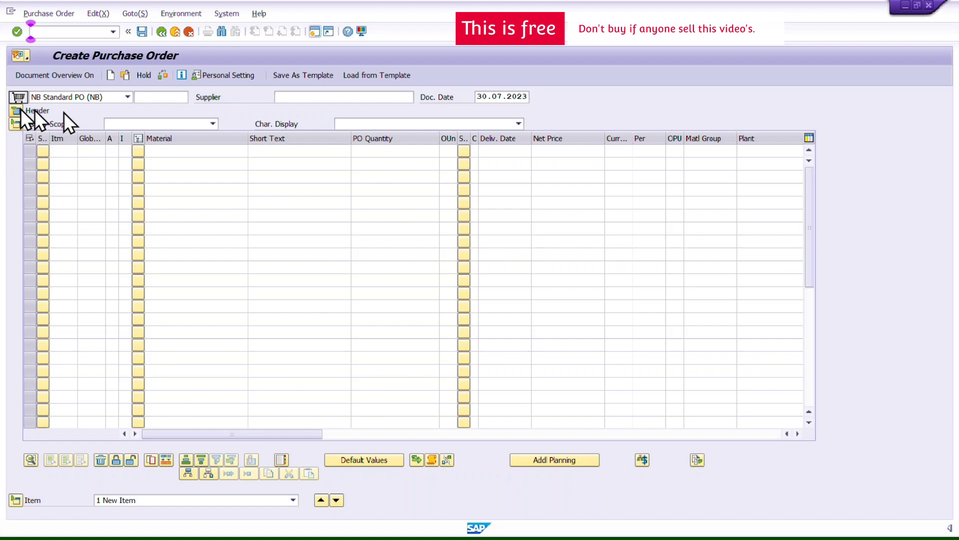
{"action": "left_click", "coordinate": [343, 97]}
{"action": "key", "text": "BackSpace"}
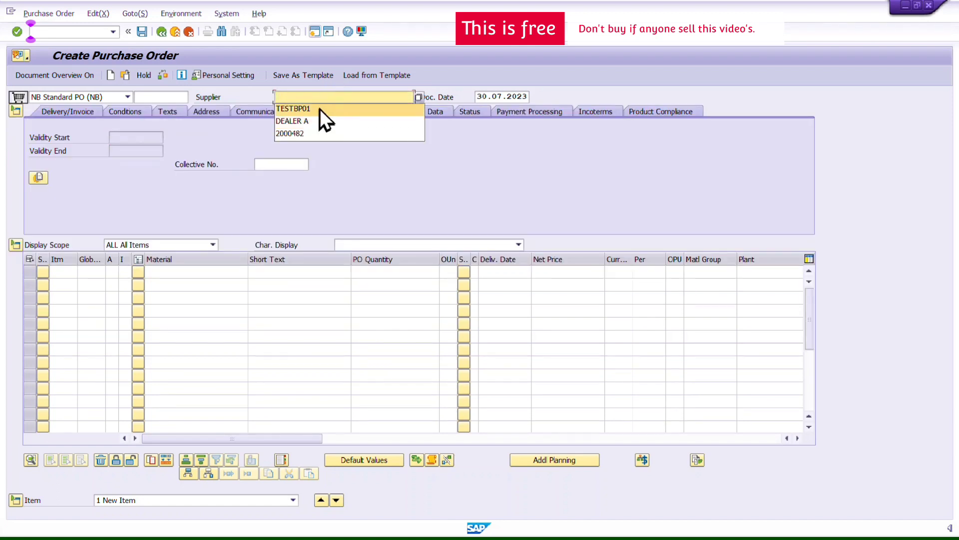
{"action": "left_click", "coordinate": [320, 109]}
- Set purchasing organization 0001, purchasing group 001 and company code 0001 in the order's organizational data
{"action": "left_click", "coordinate": [434, 111]}
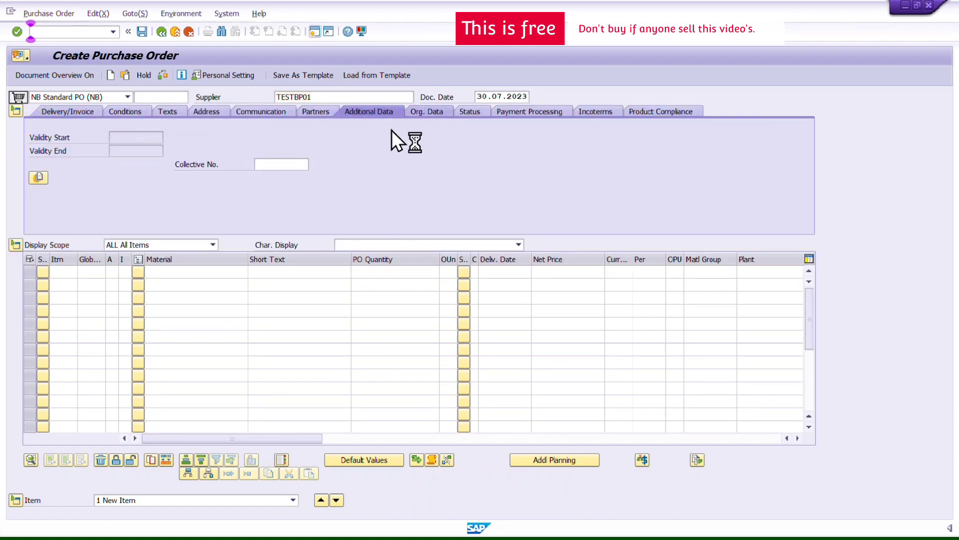
{"action": "left_click", "coordinate": [118, 137]}
{"action": "type", "text": "0001"}
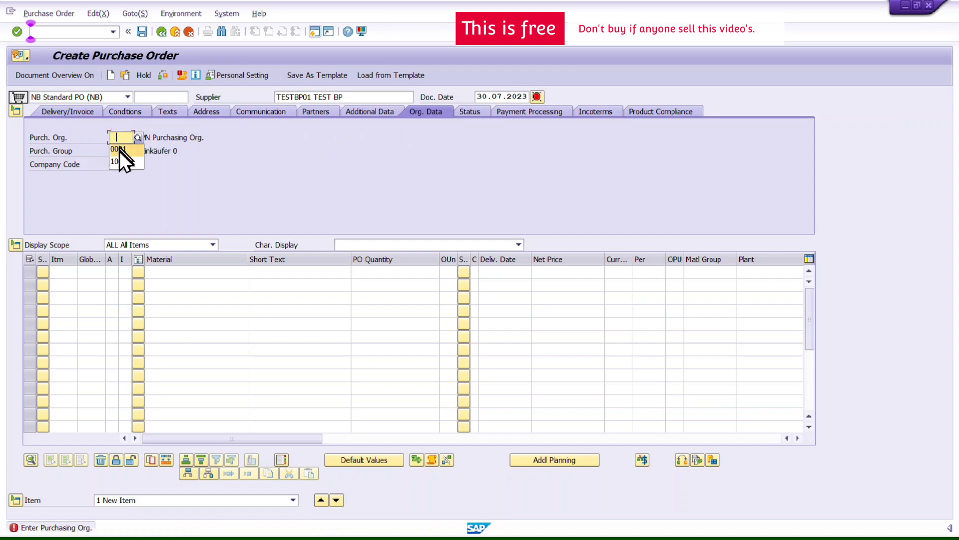
{"action": "left_click", "coordinate": [119, 151]}
{"action": "left_click", "coordinate": [119, 163]}
{"action": "left_click", "coordinate": [120, 164]}
{"action": "left_click", "coordinate": [121, 175]}
- Copy material number 236233 from the Notepad note and return to the purchase order's item table
{"action": "left_click", "coordinate": [194, 272]}
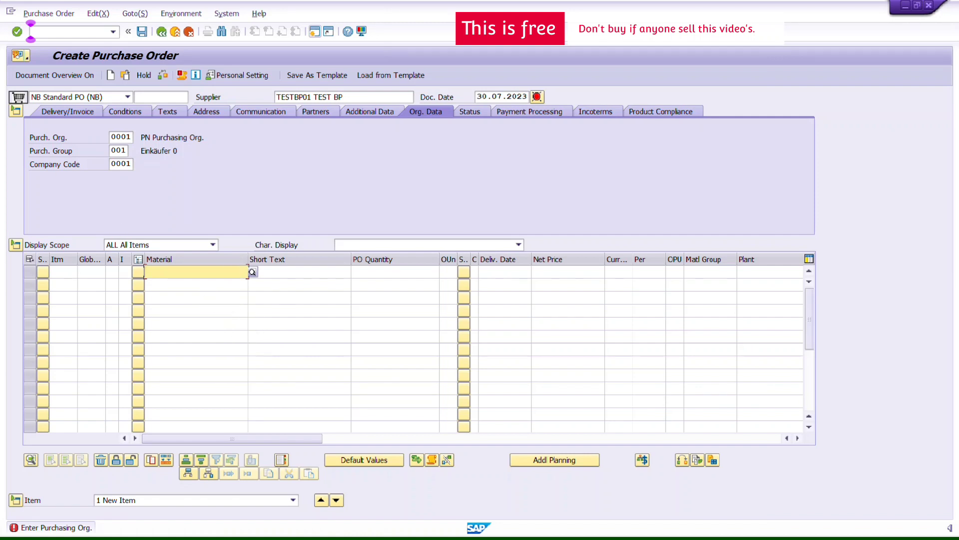
{"action": "key", "text": "alt+Tab"}
{"action": "left_click", "coordinate": [24, 72]}
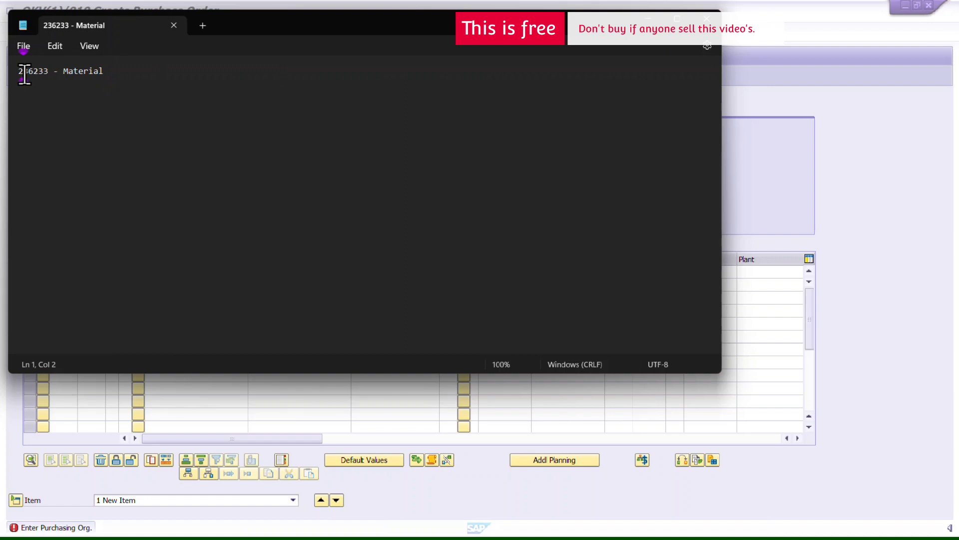
{"action": "left_click", "coordinate": [382, 425]}
{"action": "left_click", "coordinate": [176, 272]}
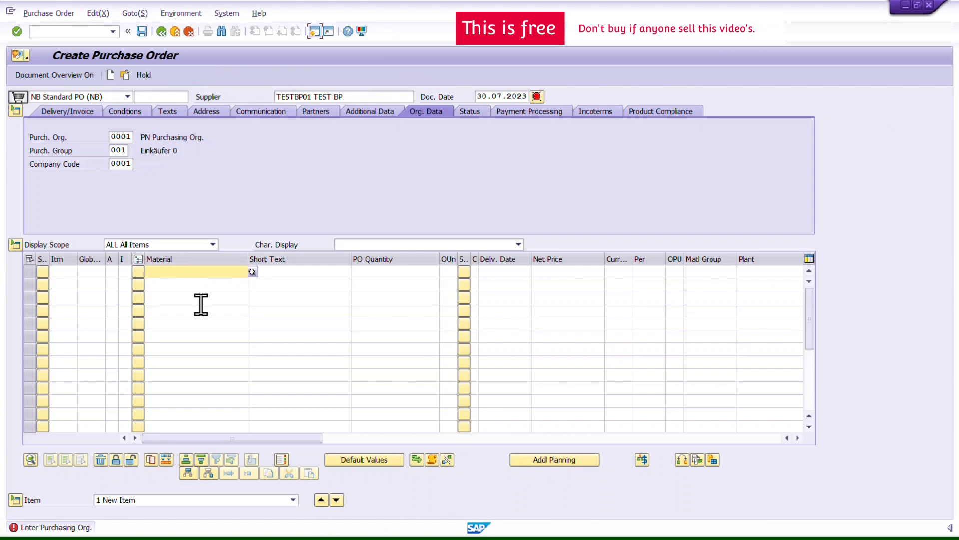
{"action": "key", "text": "alt+Tab"}
{"action": "left_click", "coordinate": [39, 71]}
{"action": "double_click", "coordinate": [38, 75]}
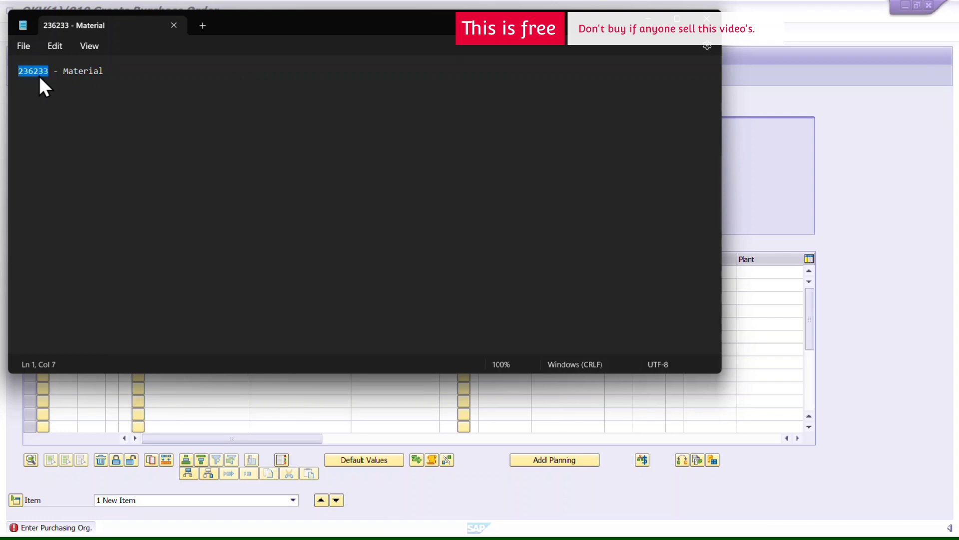
{"action": "right_click", "coordinate": [39, 76]}
{"action": "left_click", "coordinate": [82, 135]}
{"action": "left_click", "coordinate": [651, 21]}
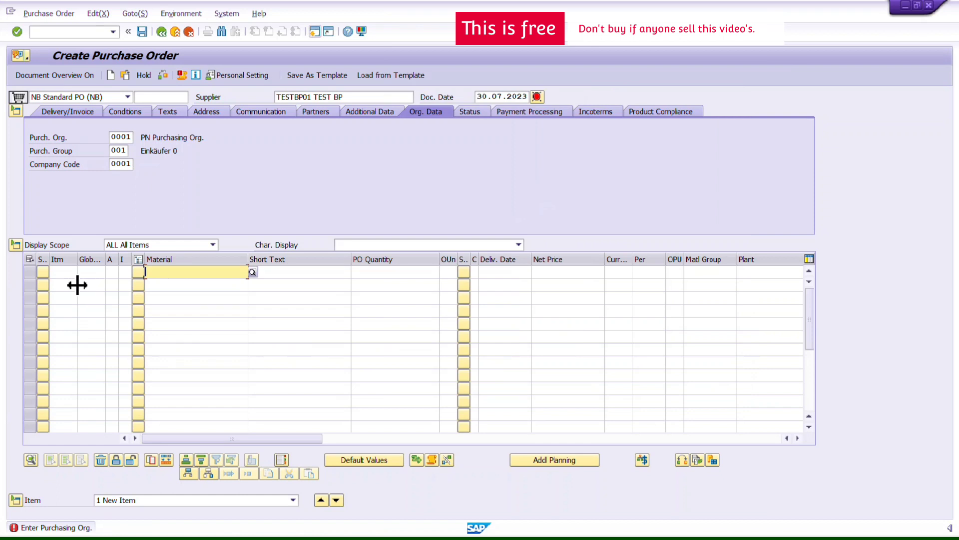
- Enter material 236233 with a quantity of 100 EA in the first purchase order item
{"action": "type", "text": "23"}
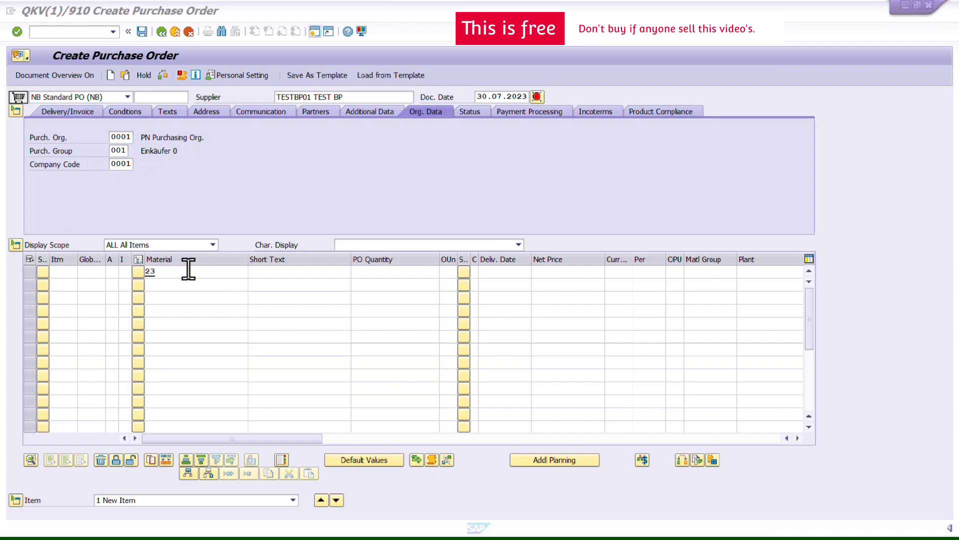
{"action": "key", "text": "alt+Tab"}
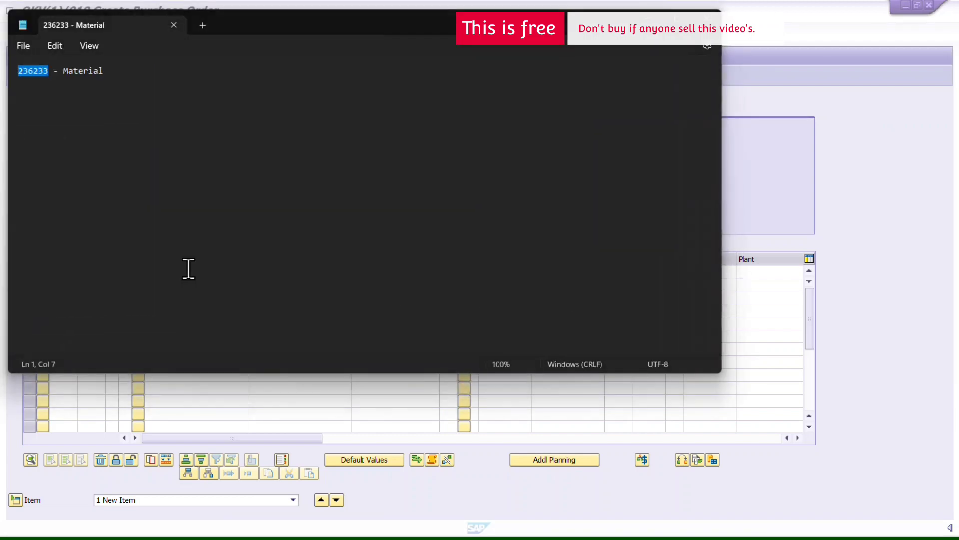
{"action": "key", "text": "alt+Tab"}
{"action": "type", "text": "6233"}
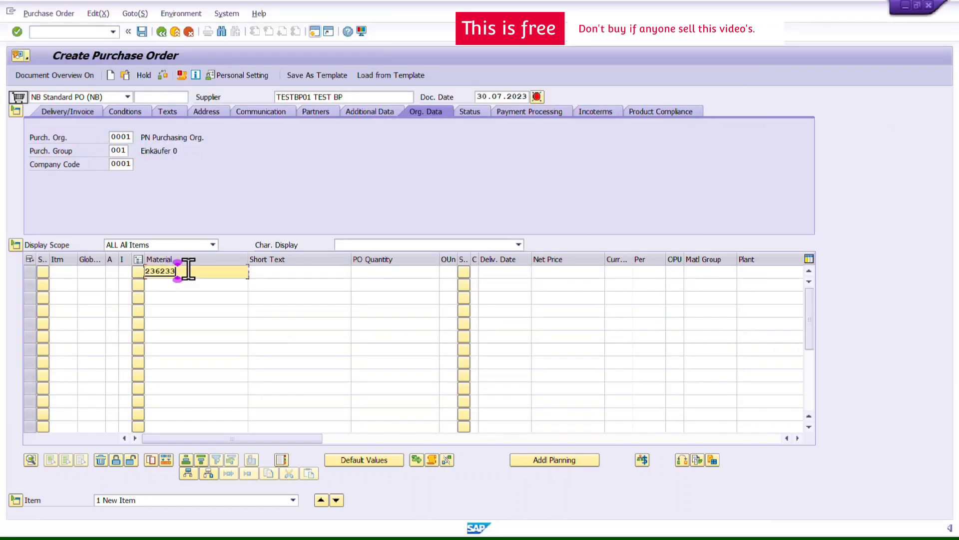
{"action": "key", "text": "Tab"}
{"action": "key", "text": "Tab"}
{"action": "type", "text": "100"}
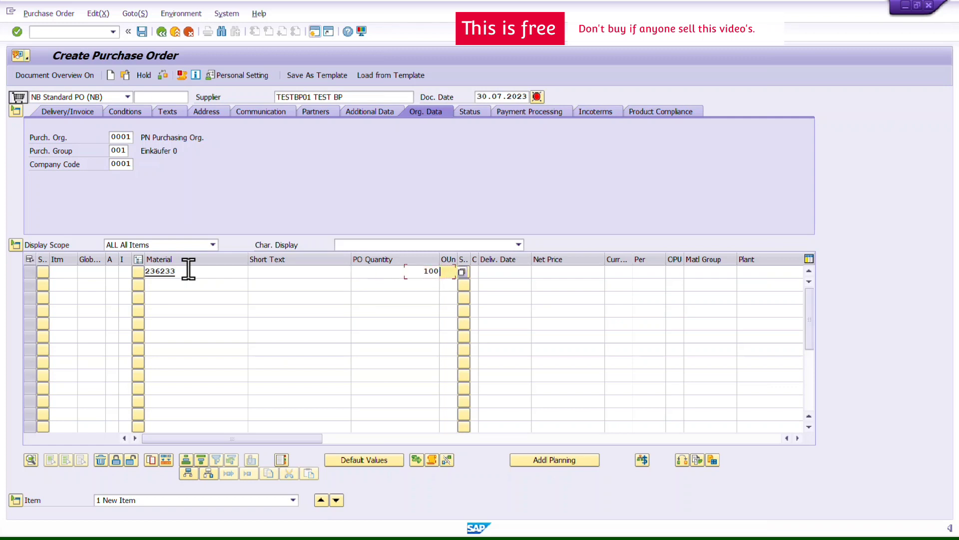
{"action": "type", "text": "EA"}
{"action": "key", "text": "Tab"}
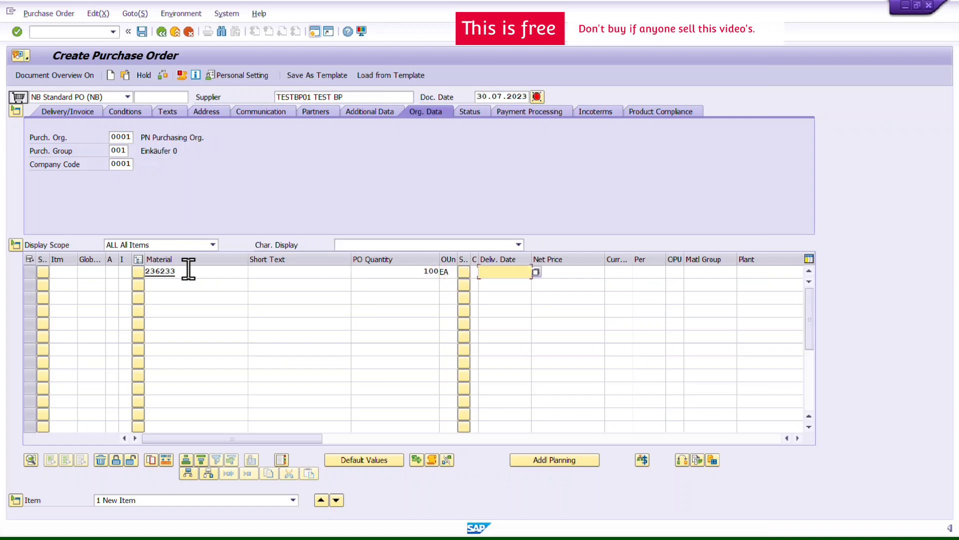
- Set the item's delivery date to 31.07.2023 and its net price to 10 EUR
{"action": "type", "text": "31072023"}
{"action": "key", "text": "Tab"}
{"action": "type", "text": "10"}
{"action": "key", "text": "Tab"}
{"action": "type", "text": "EUR"}
- Assign the item to material group 01, plant 0001 and storage location 0001
{"action": "key", "text": "Tab"}
{"action": "key", "text": "Tab"}
{"action": "key", "text": "Tab"}
{"action": "type", "text": "01"}
{"action": "key", "text": "Tab"}
{"action": "type", "text": "0001"}
{"action": "key", "text": "Tab"}
{"action": "type", "text": "0001"}
{"action": "key", "text": "Return"}
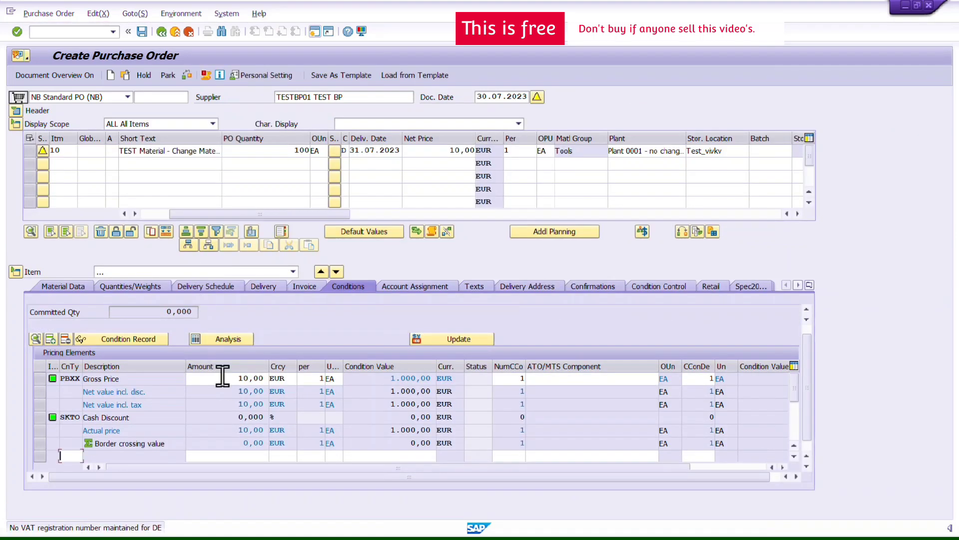
- Check the purchase order for errors and save it
{"action": "left_click", "coordinate": [187, 75]}
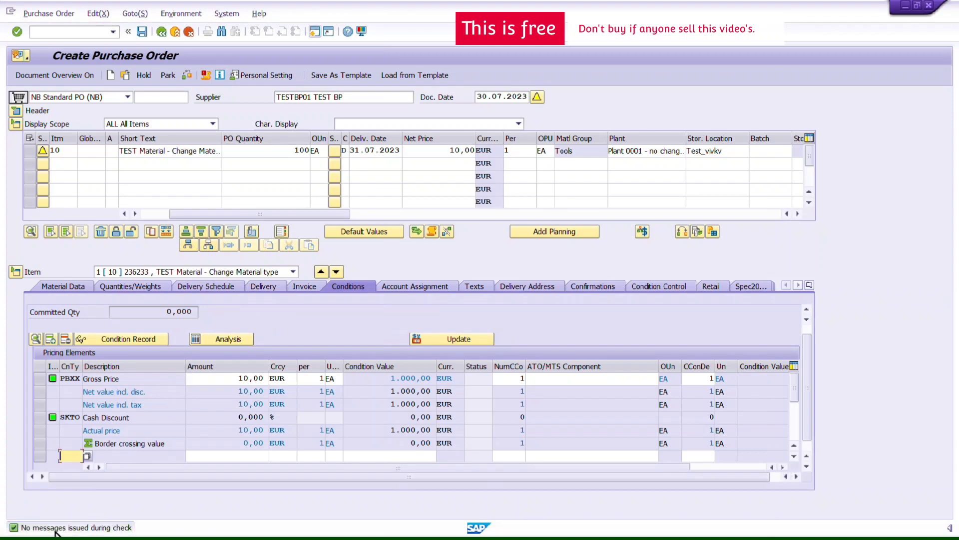
{"action": "left_click", "coordinate": [143, 35]}
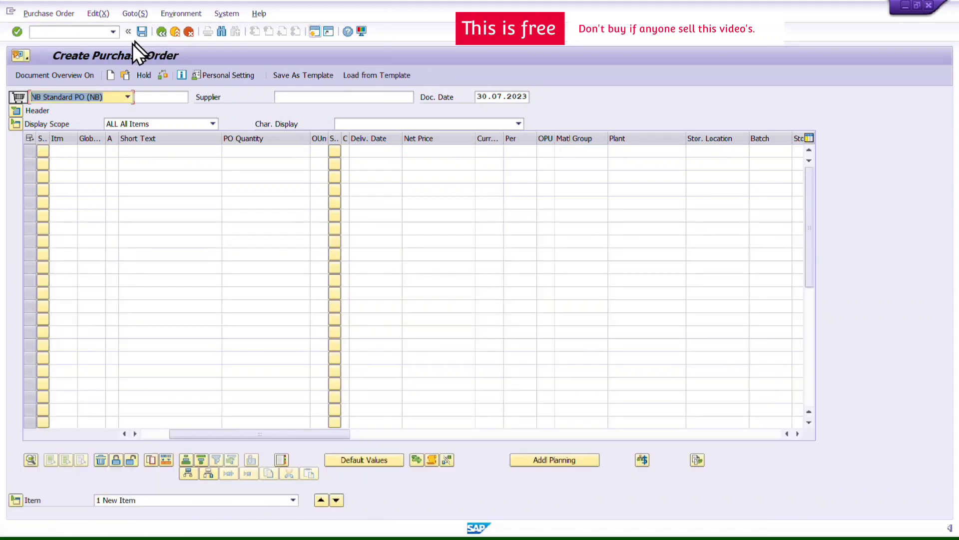
- Copy the new purchase order number from the document selection and record it in Notepad below the material, labelled "- PO"
{"action": "left_click", "coordinate": [129, 76]}
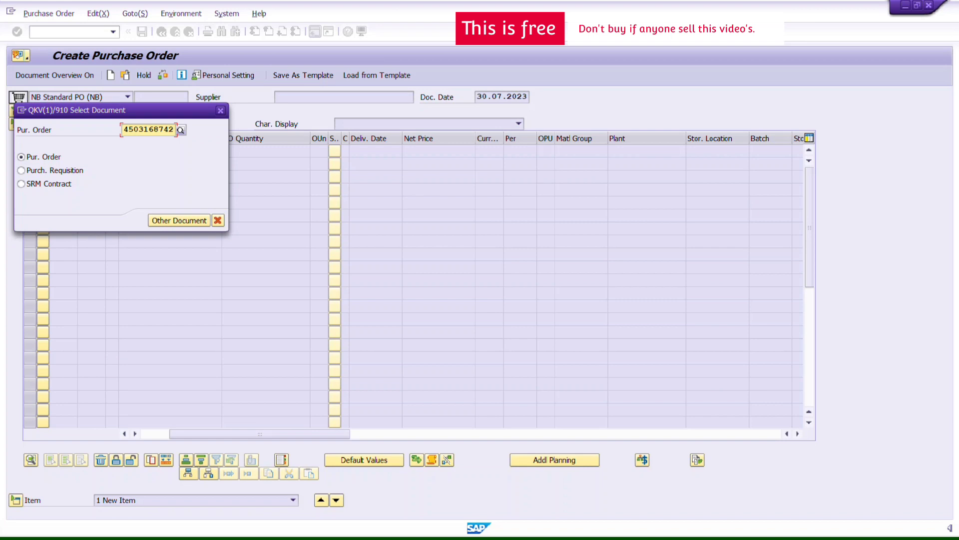
{"action": "key", "text": "alt+Tab"}
{"action": "left_click", "coordinate": [150, 71]}
{"action": "key", "text": "Return"}
{"action": "key", "text": "Return"}
{"action": "key", "text": "ctrl+v"}
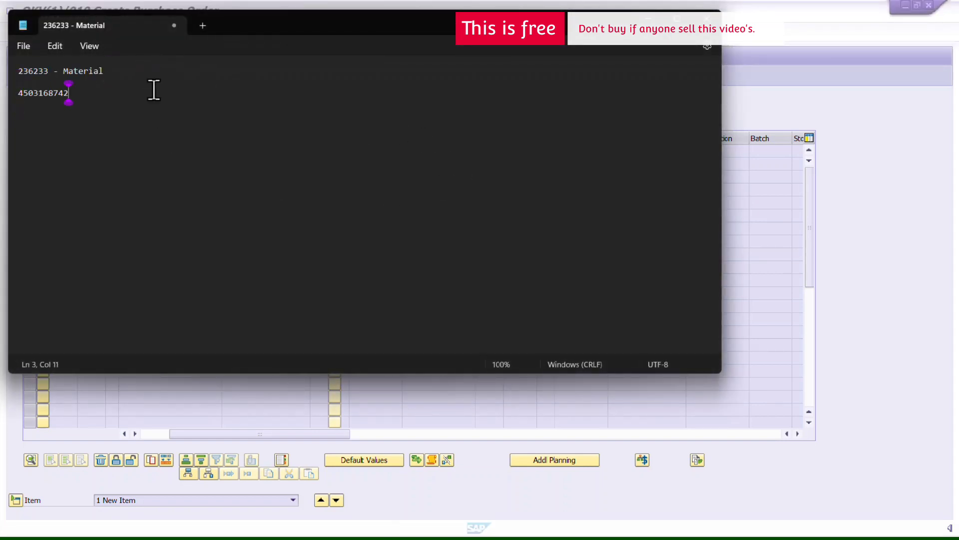
{"action": "type", "text": "- PO"}
{"action": "left_click", "coordinate": [222, 423]}
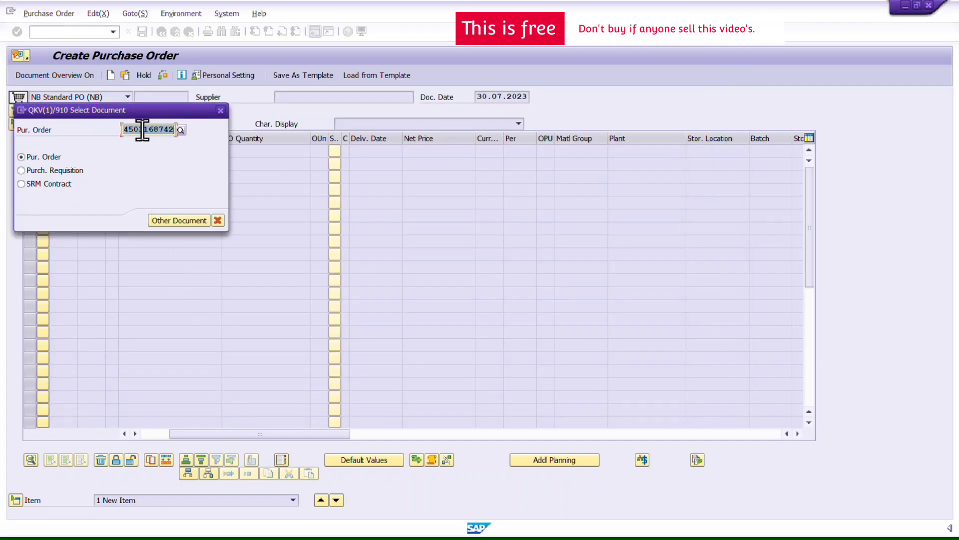
- Dismiss the document selection, leave purchase order creation and open transaction MIGO
{"action": "left_click", "coordinate": [221, 109]}
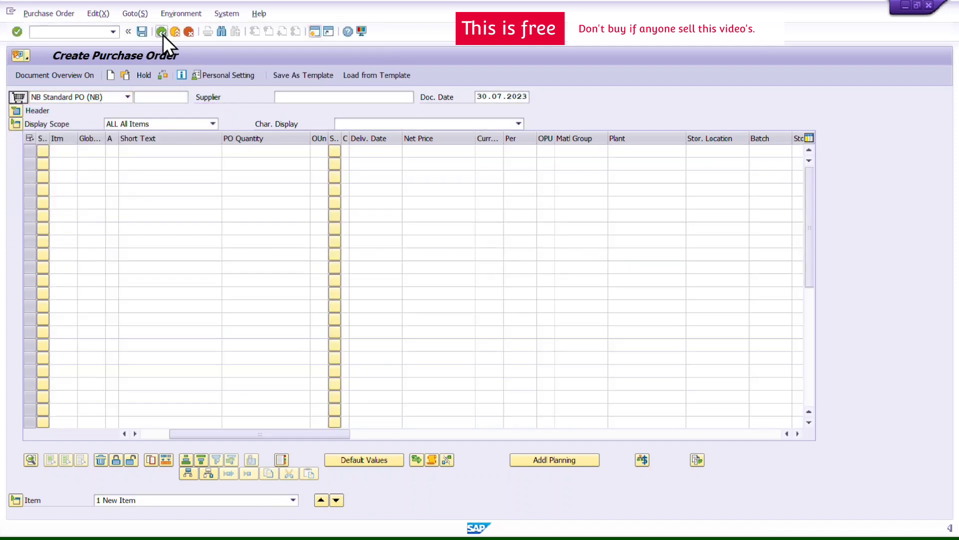
{"action": "left_click", "coordinate": [162, 32]}
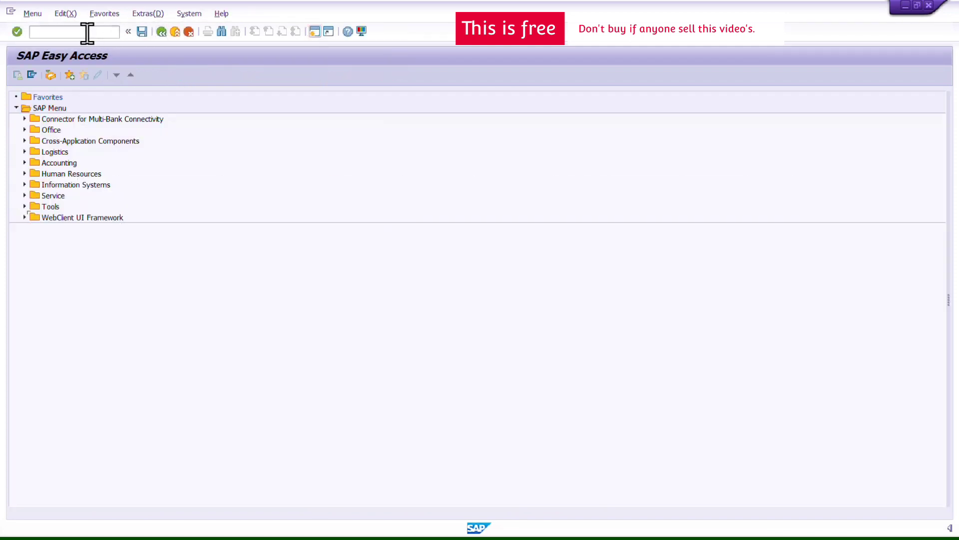
{"action": "type", "text": "MIGO"}
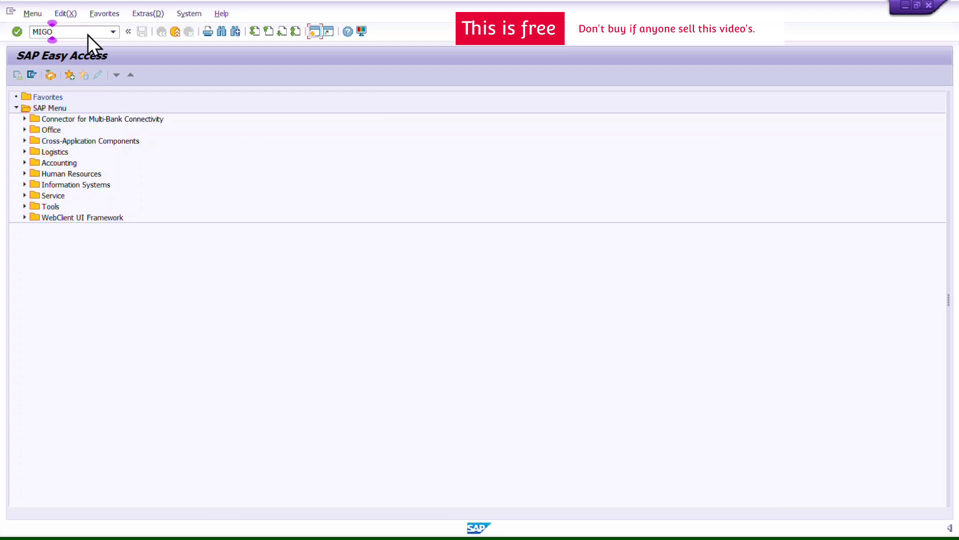
{"action": "key", "text": "Return"}
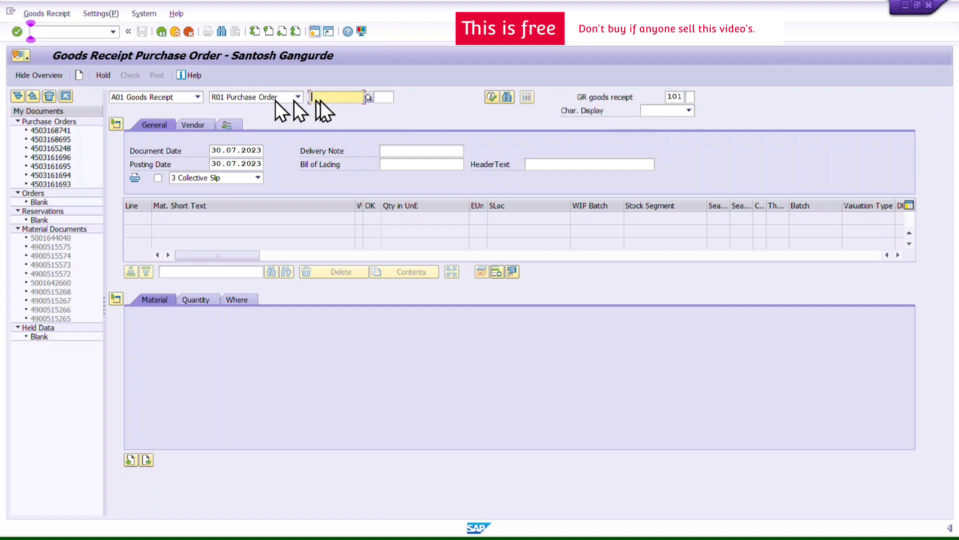
- Load the new purchase order for goods receipt and enter its number as the delivery note and header text
{"action": "key", "text": "ctrl+v"}
{"action": "key", "text": "Return"}
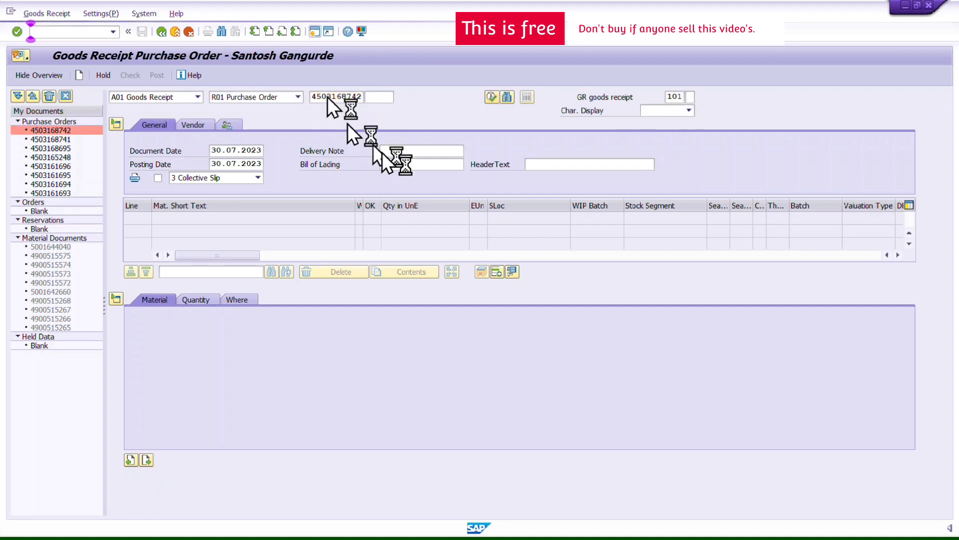
{"action": "left_click", "coordinate": [383, 150]}
{"action": "key", "text": "ctrl+v"}
{"action": "left_click", "coordinate": [528, 164]}
{"action": "key", "text": "ctrl+v"}
- Set the item's quantity in delivery note to 100 EA and mark the item as OK
{"action": "left_click", "coordinate": [200, 300]}
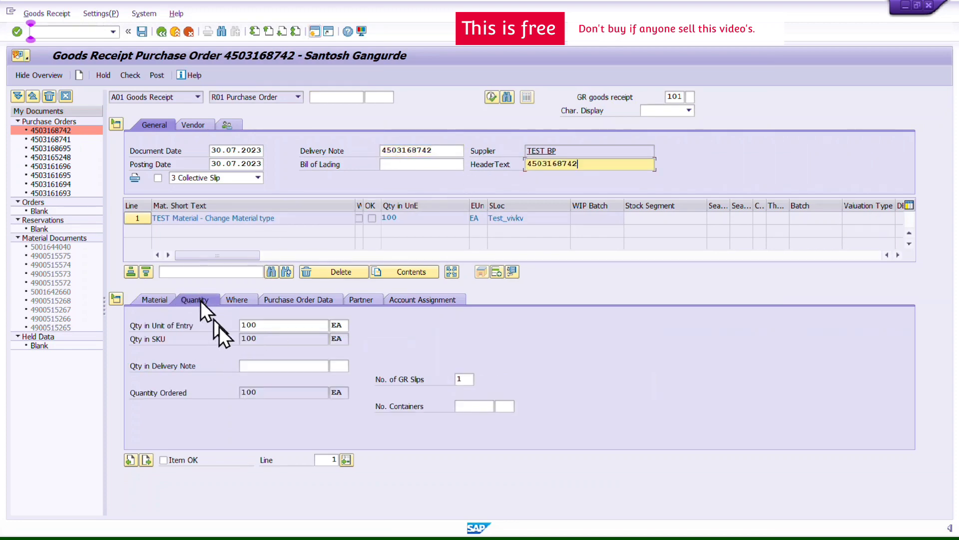
{"action": "left_click", "coordinate": [260, 364]}
{"action": "type", "text": "100"}
{"action": "key", "text": "Tab"}
{"action": "type", "text": "EA"}
{"action": "key", "text": "Return"}
{"action": "key", "text": "Tab"}
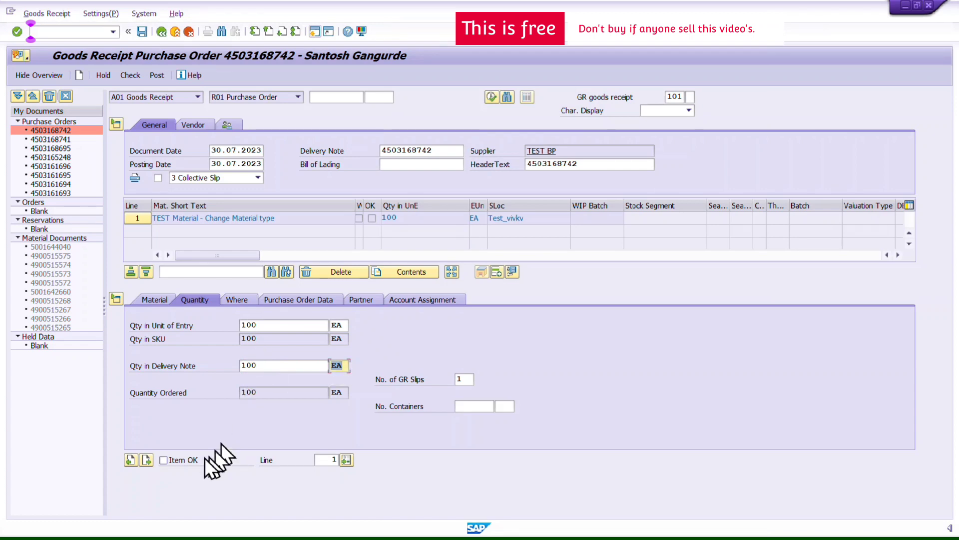
{"action": "left_click", "coordinate": [163, 460]}
- Review the item's location, purchase order, partner and account assignment data, then check and post the goods receipt
{"action": "left_click", "coordinate": [233, 300]}
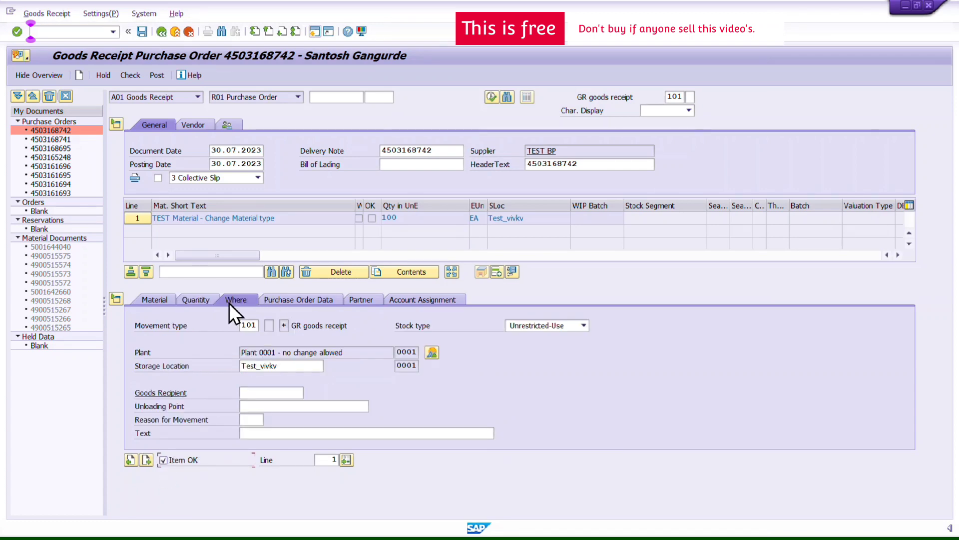
{"action": "left_click", "coordinate": [283, 300]}
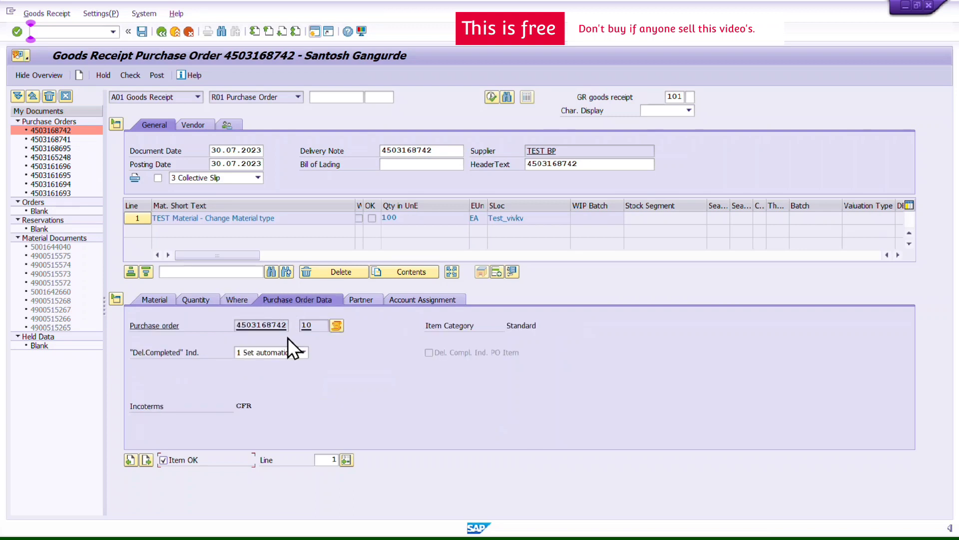
{"action": "left_click", "coordinate": [368, 301]}
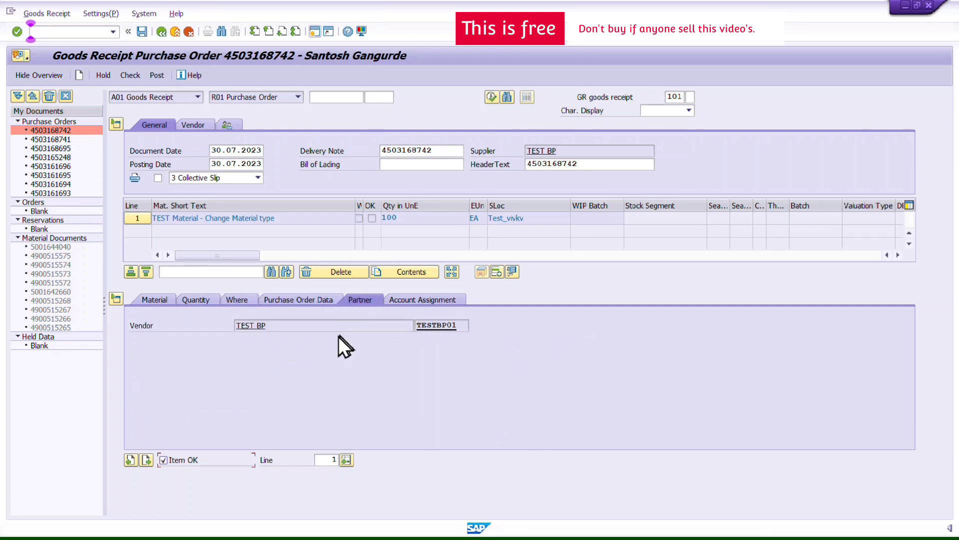
{"action": "left_click", "coordinate": [422, 300]}
{"action": "left_click", "coordinate": [132, 76]}
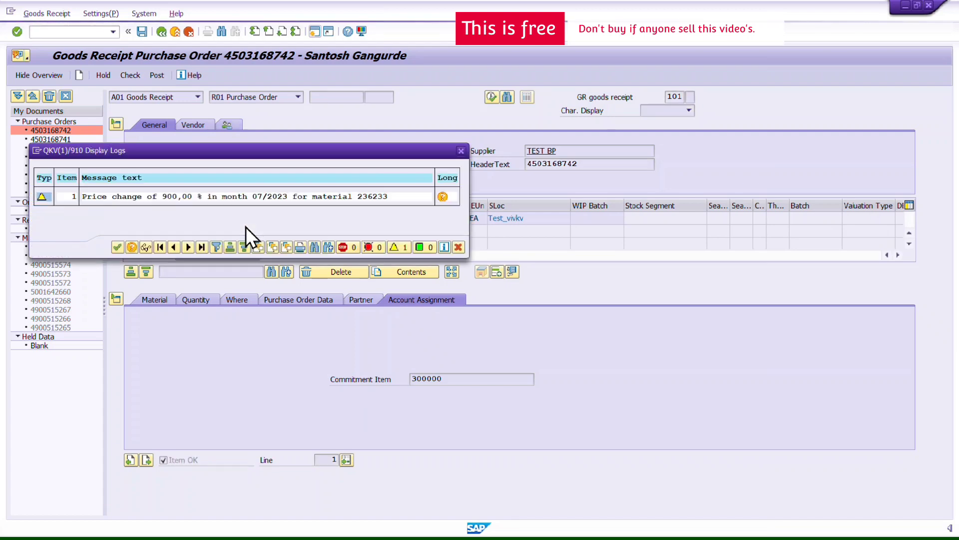
{"action": "left_click", "coordinate": [117, 247]}
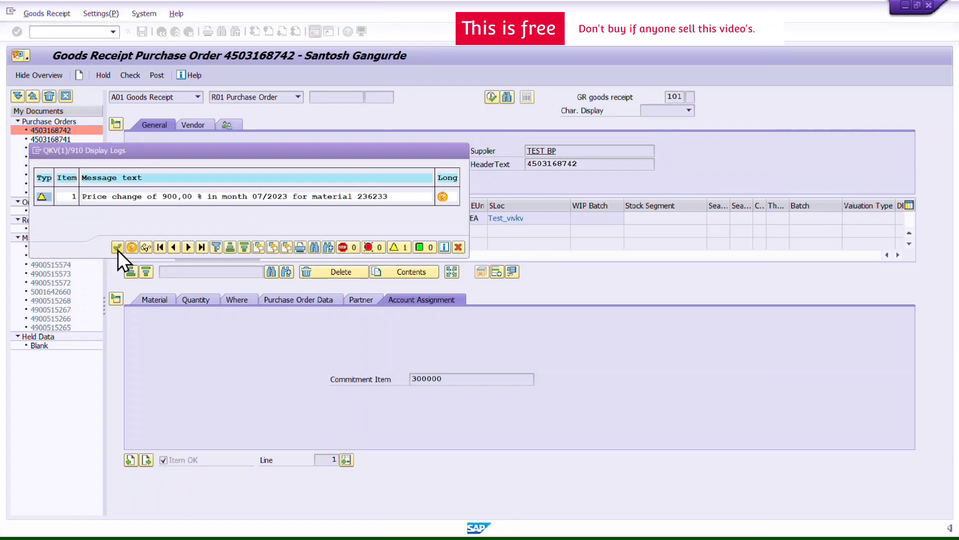
{"action": "left_click", "coordinate": [142, 31]}
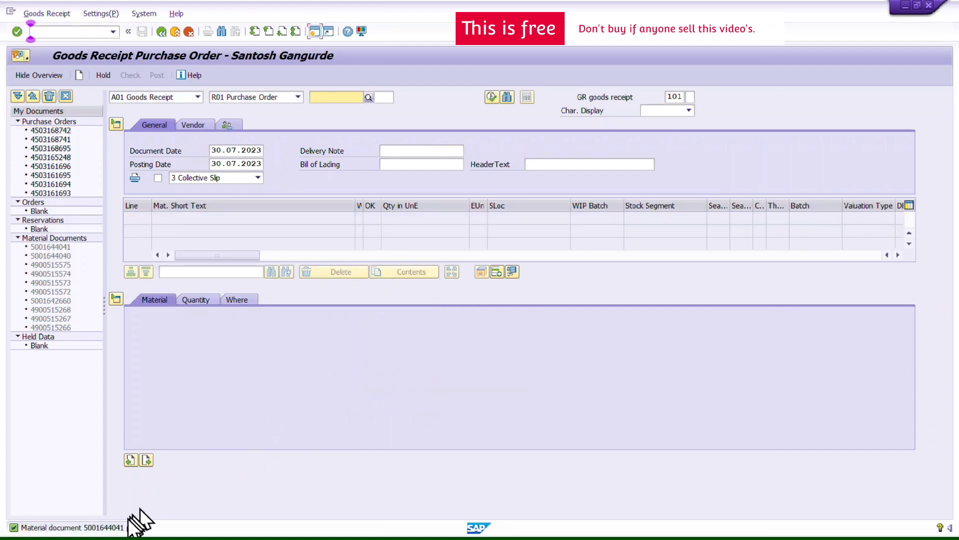
- Open the posting message's details, copy the material document number and close the details
{"action": "double_click", "coordinate": [110, 527]}
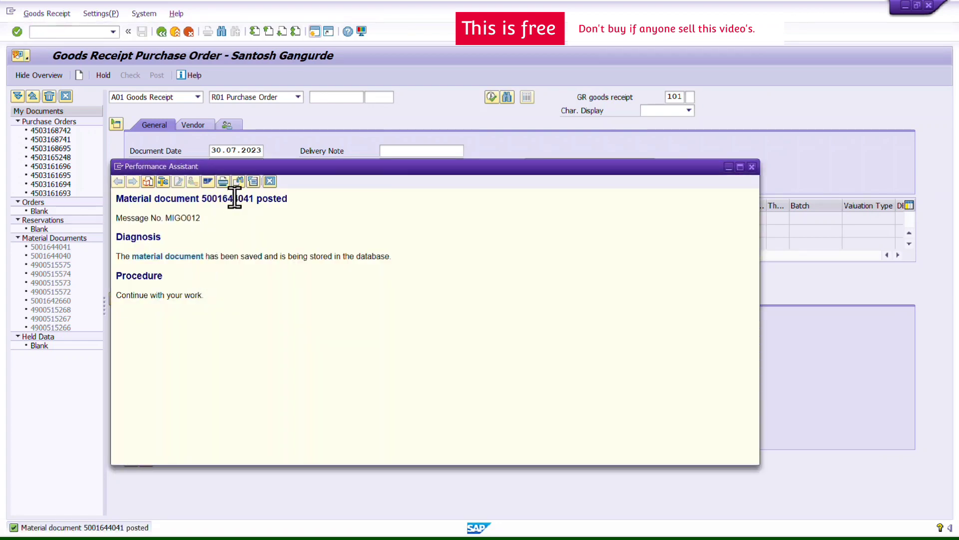
{"action": "double_click", "coordinate": [235, 198]}
{"action": "key", "text": "ctrl+c"}
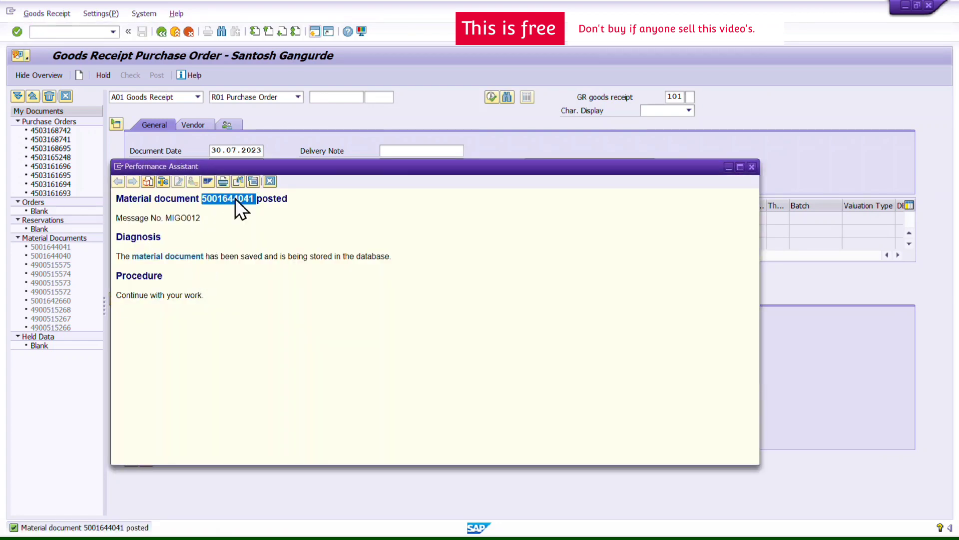
{"action": "left_click", "coordinate": [269, 181]}
- Leave the goods receipt and open transaction MIRO to enter an incoming invoice
{"action": "left_click", "coordinate": [161, 32]}
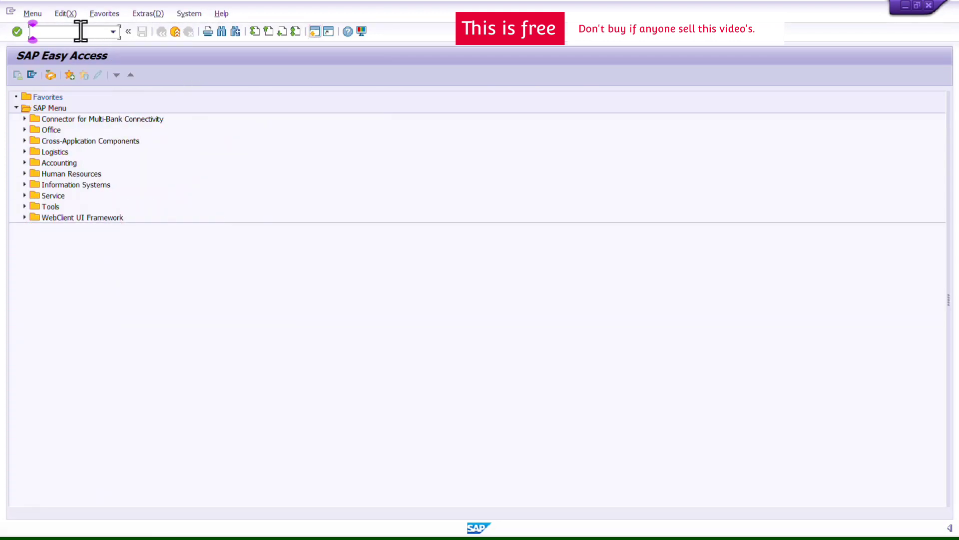
{"action": "type", "text": "MIRO"}
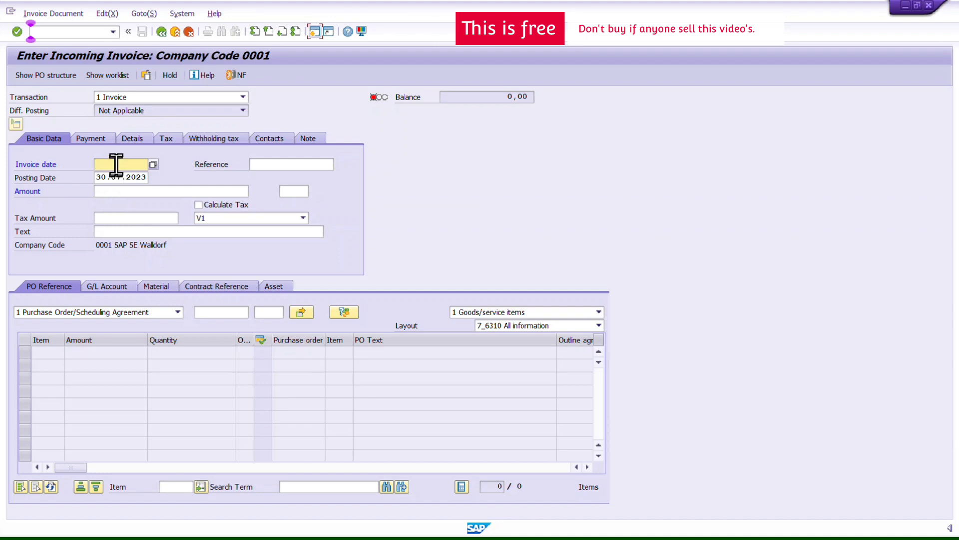
- Set the invoice date to 30.07.2023 and paste the copied material document number as the invoice reference
{"action": "left_click", "coordinate": [117, 166]}
{"action": "left_click", "coordinate": [124, 177]}
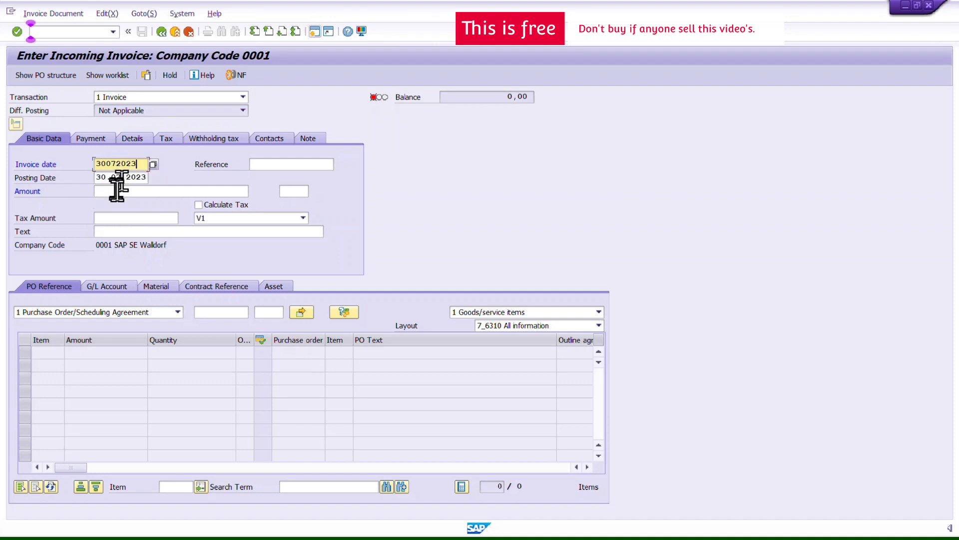
{"action": "left_click", "coordinate": [269, 164]}
{"action": "key", "text": "ctrl+v"}
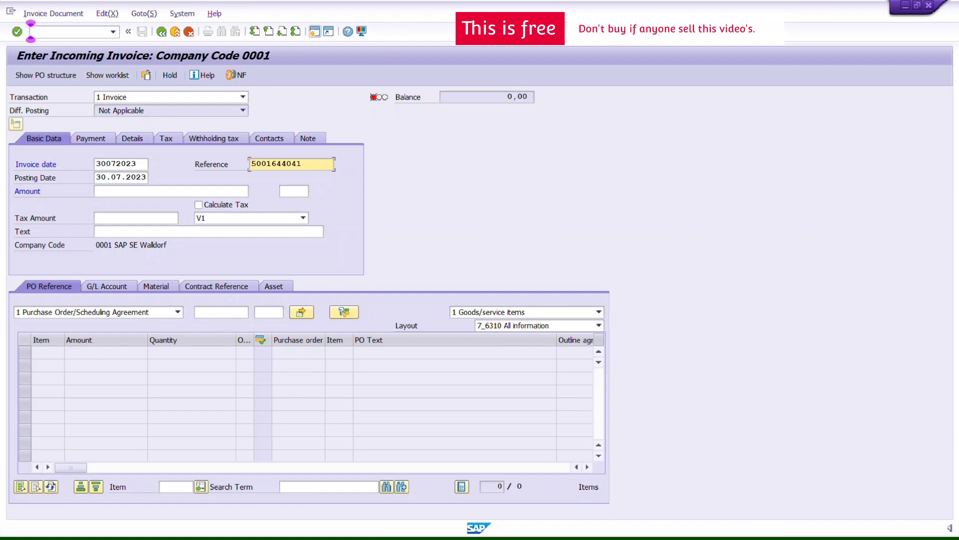
- Enter the noted purchase order number as the invoice's PO reference, enable tax calculation and load the order item
{"action": "key", "text": "alt+Tab"}
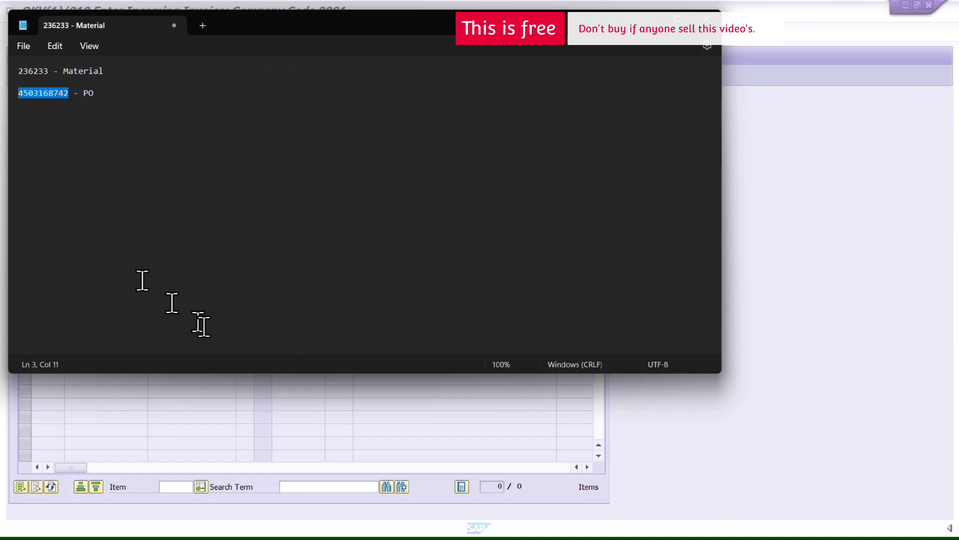
{"action": "left_click", "coordinate": [359, 401]}
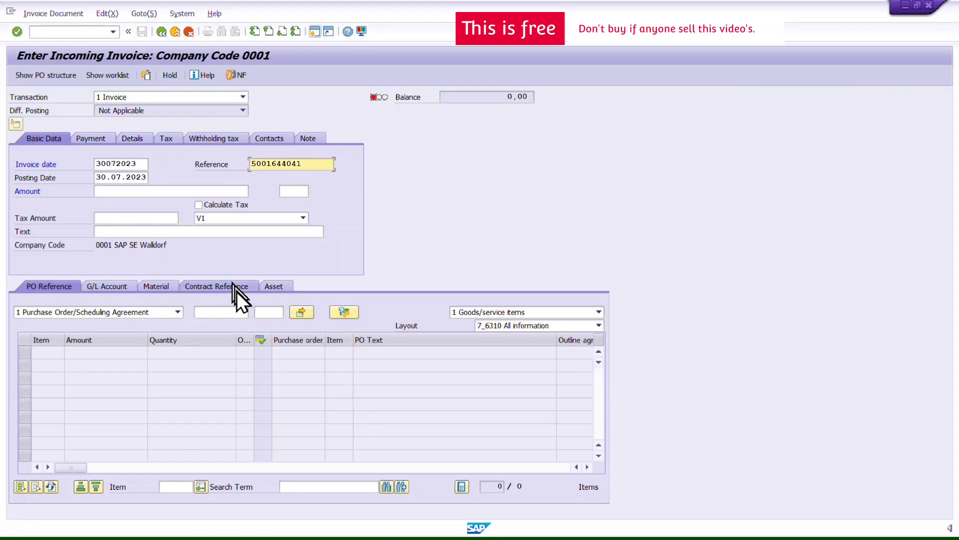
{"action": "left_click", "coordinate": [216, 311]}
{"action": "key", "text": "ctrl+v"}
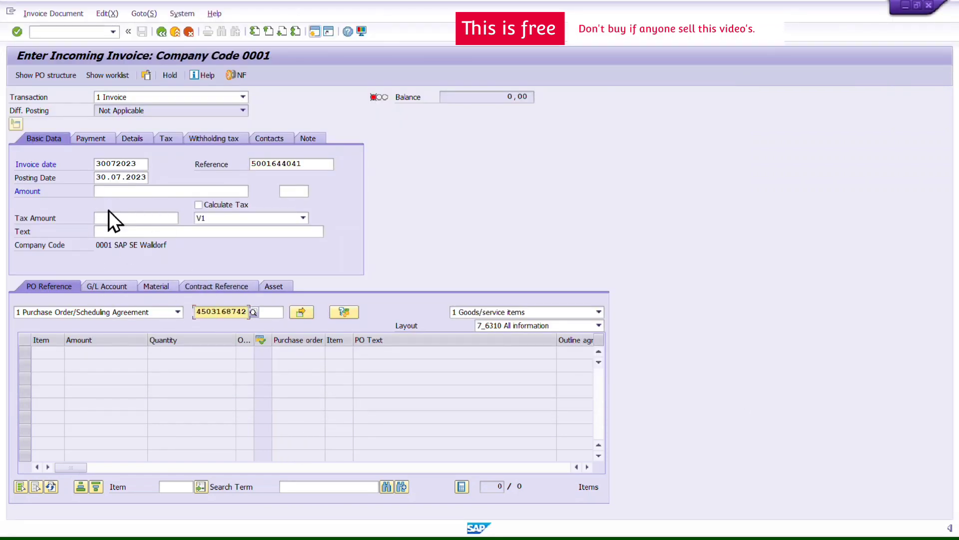
{"action": "left_click", "coordinate": [198, 205]}
{"action": "key", "text": "Return"}
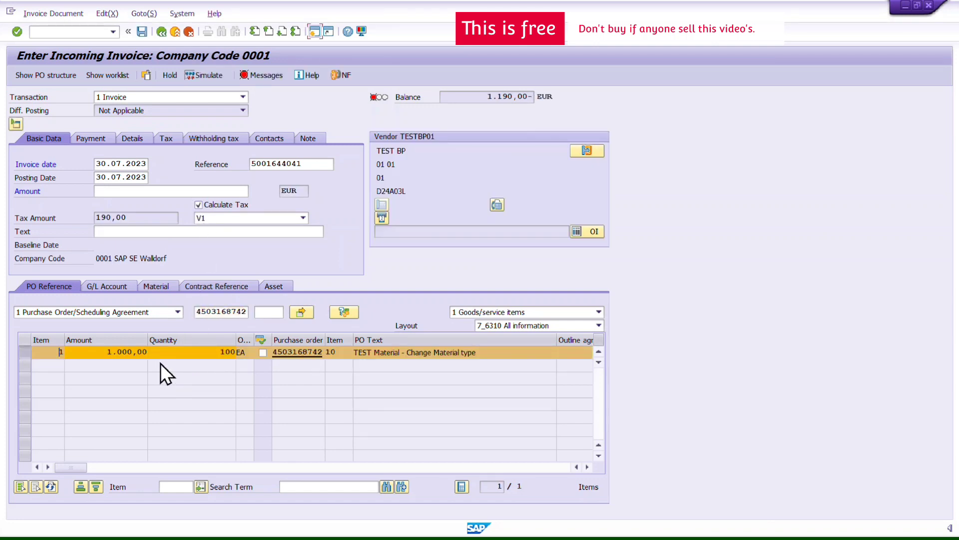
- Set the payment baseline date of the invoice to 30.07.2023
{"action": "left_click", "coordinate": [95, 138]}
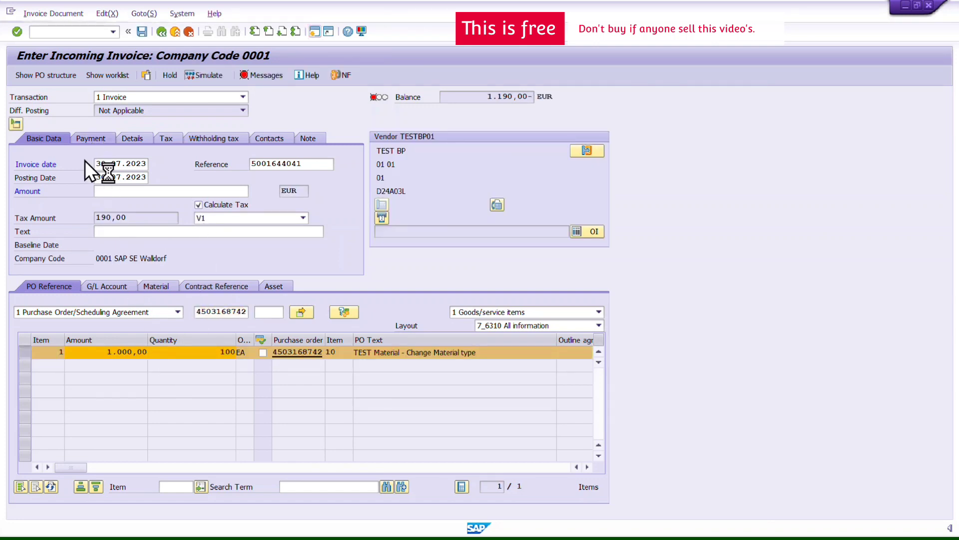
{"action": "left_click", "coordinate": [91, 163]}
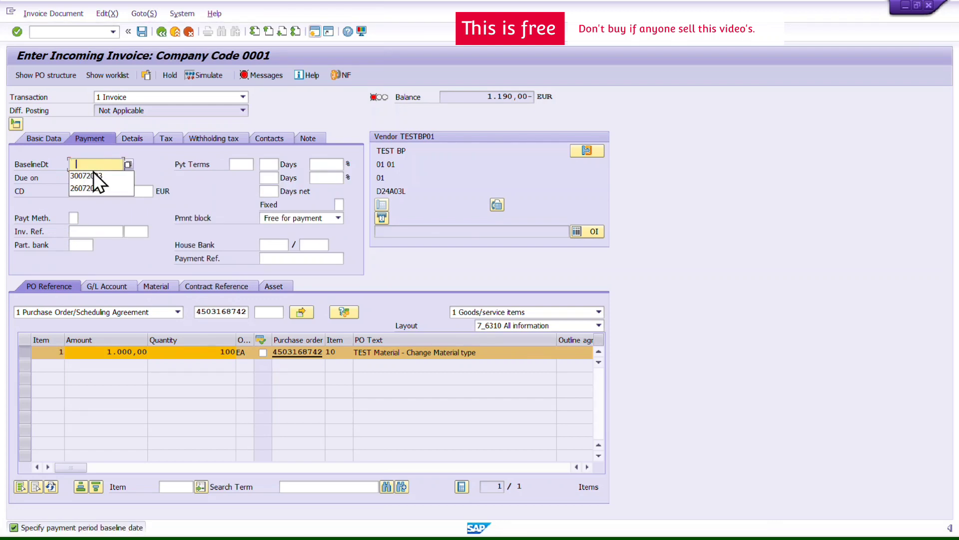
{"action": "left_click", "coordinate": [95, 175]}
{"action": "key", "text": "Return"}
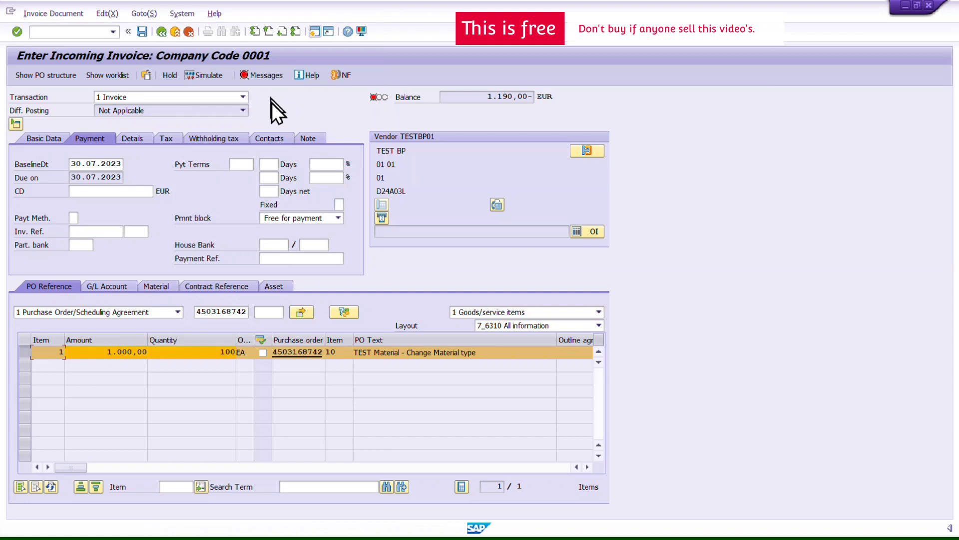
- Set the invoice amount to 1190 EUR in the basic data and post the invoice
{"action": "left_click", "coordinate": [505, 97]}
{"action": "left_click", "coordinate": [108, 189]}
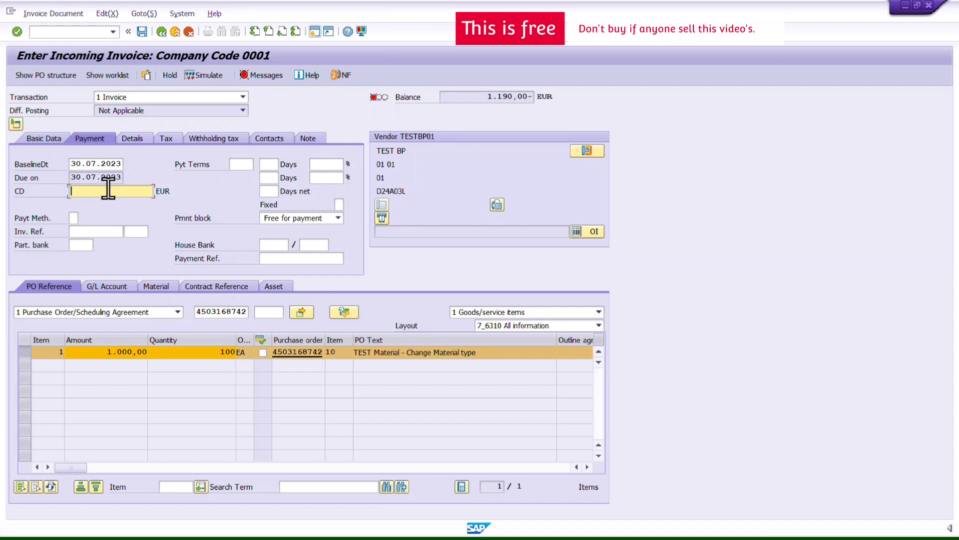
{"action": "left_click", "coordinate": [50, 140]}
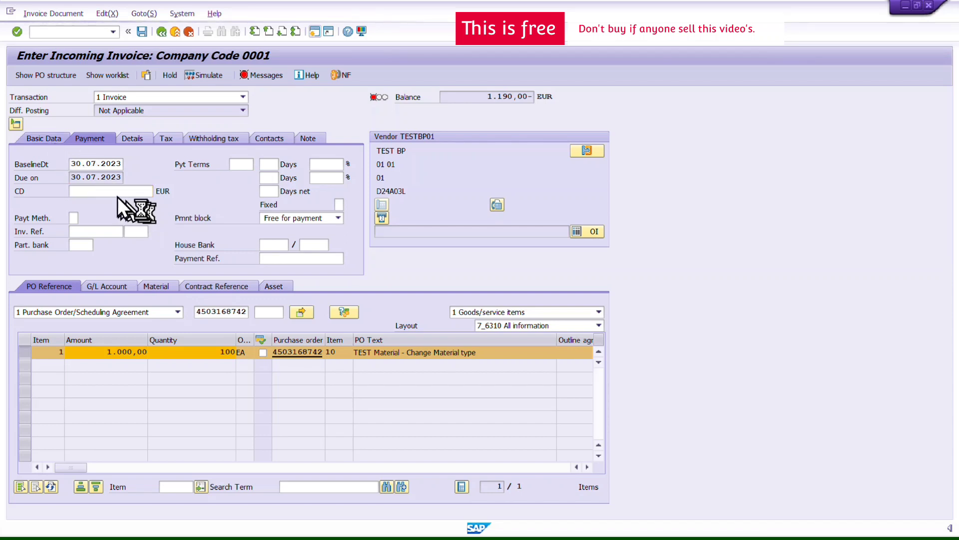
{"action": "left_click", "coordinate": [112, 191]}
{"action": "type", "text": "1190"}
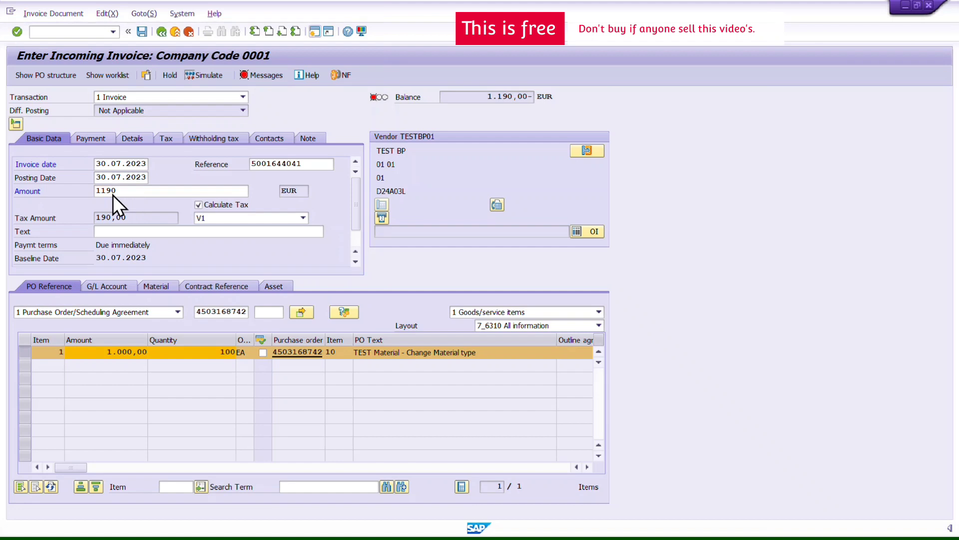
{"action": "key", "text": "Return"}
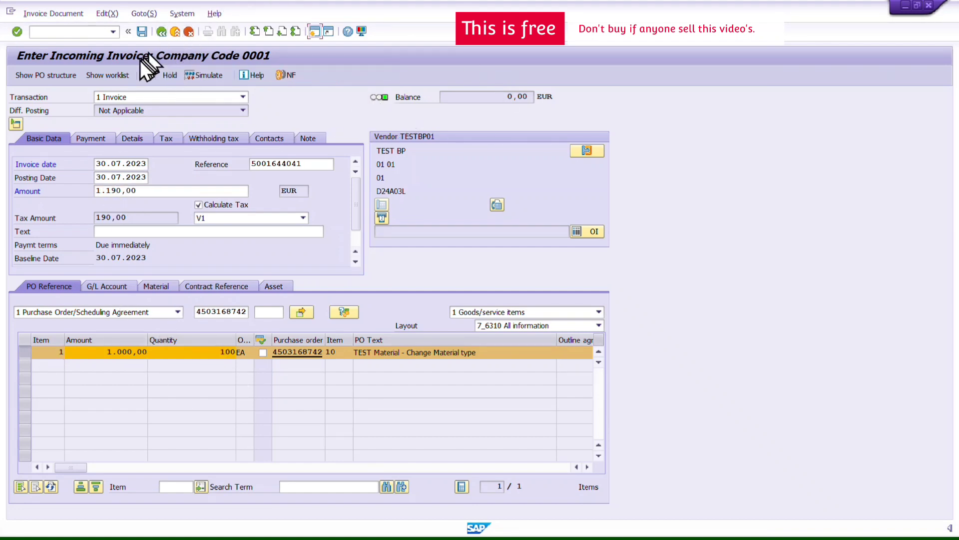
{"action": "left_click", "coordinate": [142, 32]}
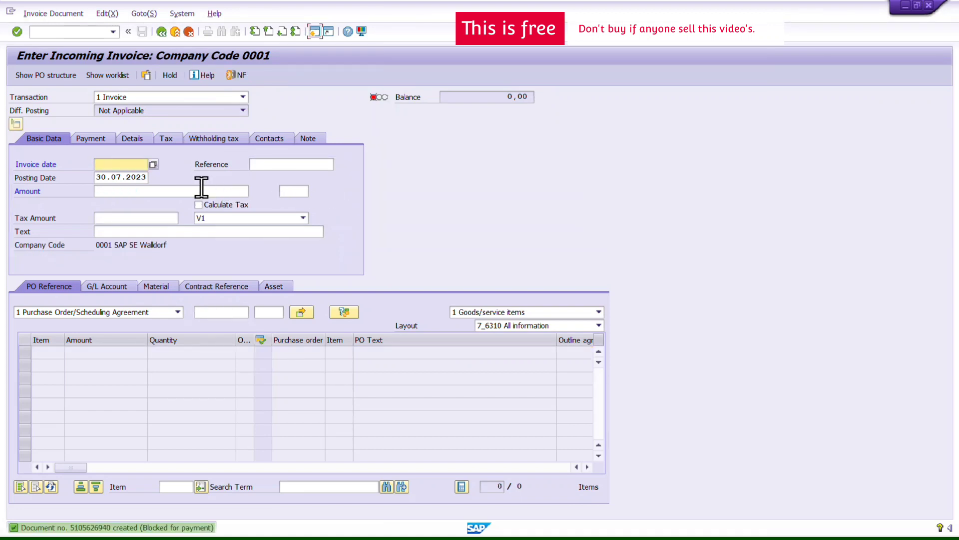
- Leave invoice entry, display the purchase order with transaction ME23N and check its purchase order history
{"action": "left_click", "coordinate": [160, 33]}
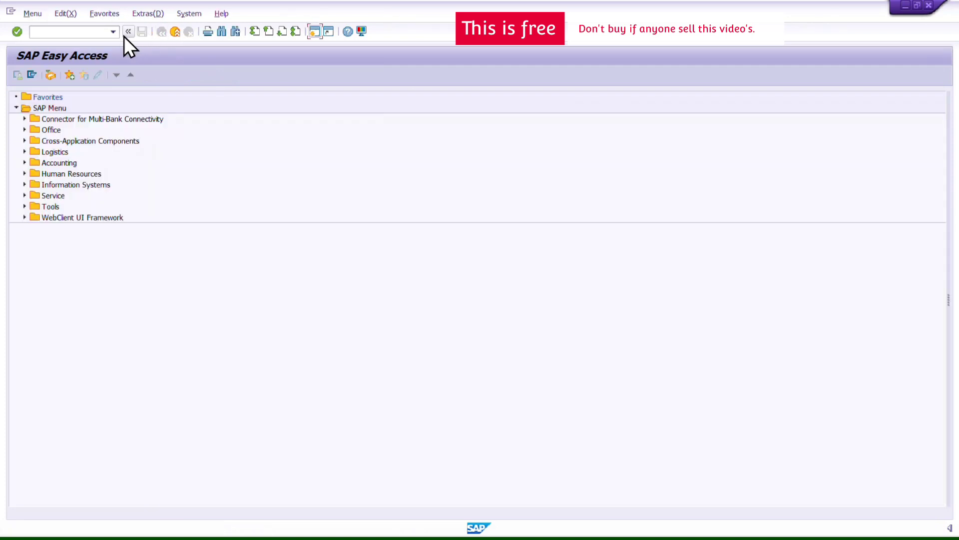
{"action": "left_click", "coordinate": [86, 33]}
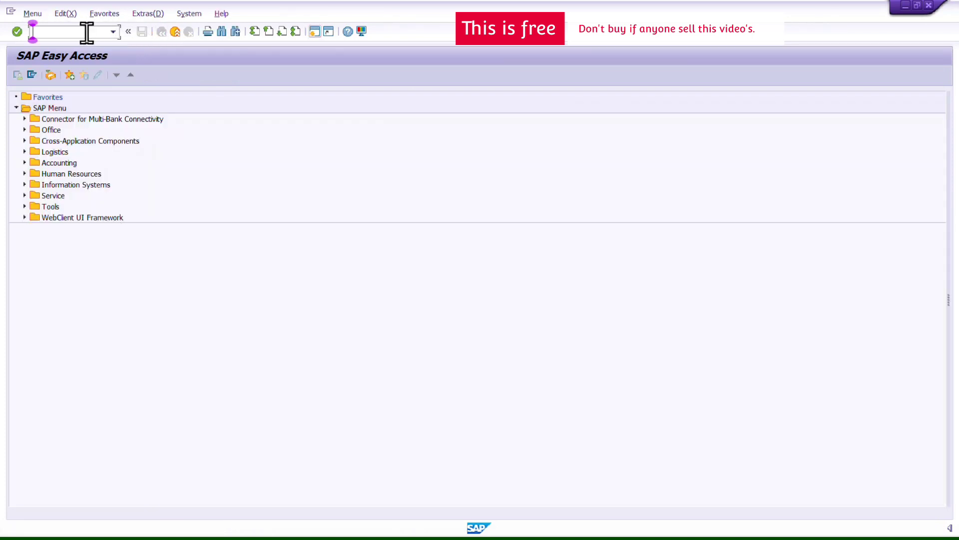
{"action": "type", "text": "ME23N"}
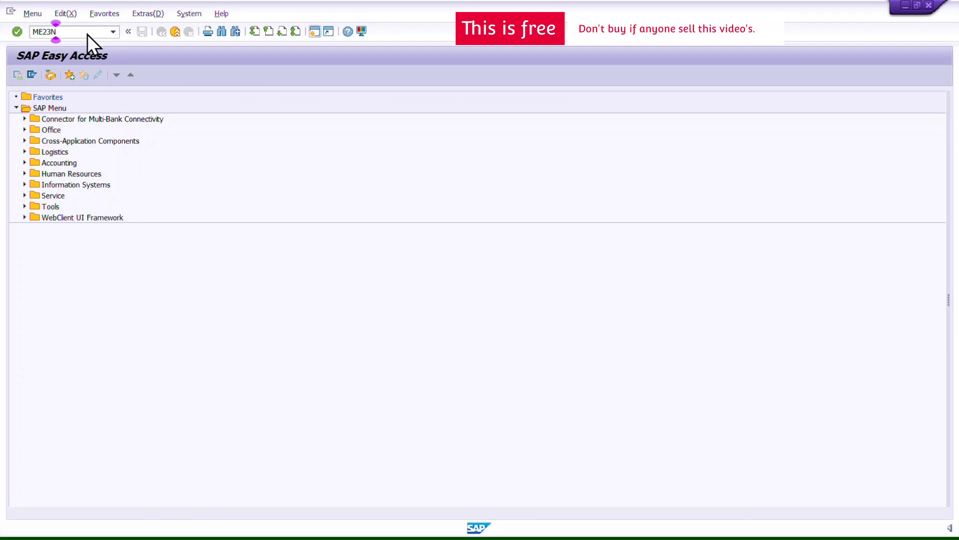
{"action": "key", "text": "Return"}
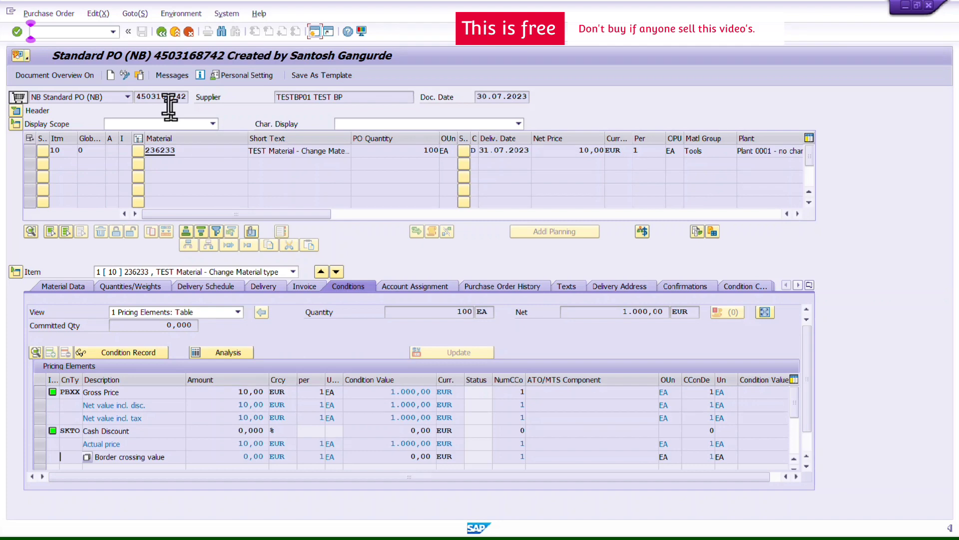
{"action": "left_click", "coordinate": [478, 286]}
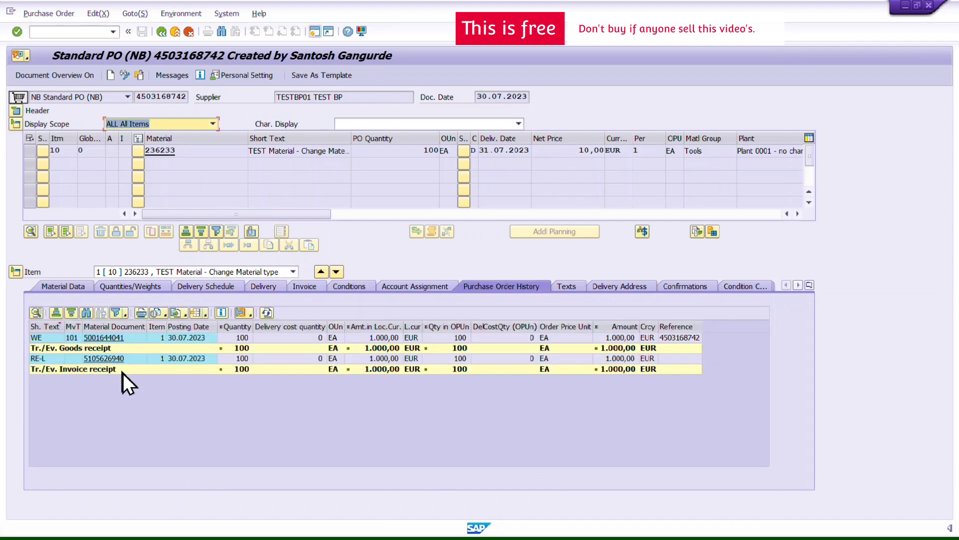
- Open transaction MMBE and run the stock overview for material 236233
{"action": "left_click", "coordinate": [315, 31]}
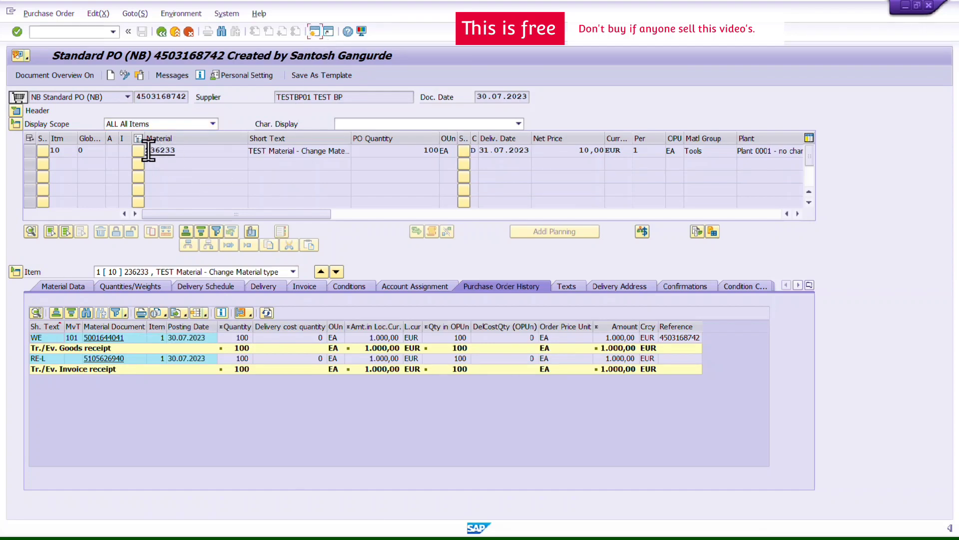
{"action": "type", "text": "MMBE"}
{"action": "key", "text": "Return"}
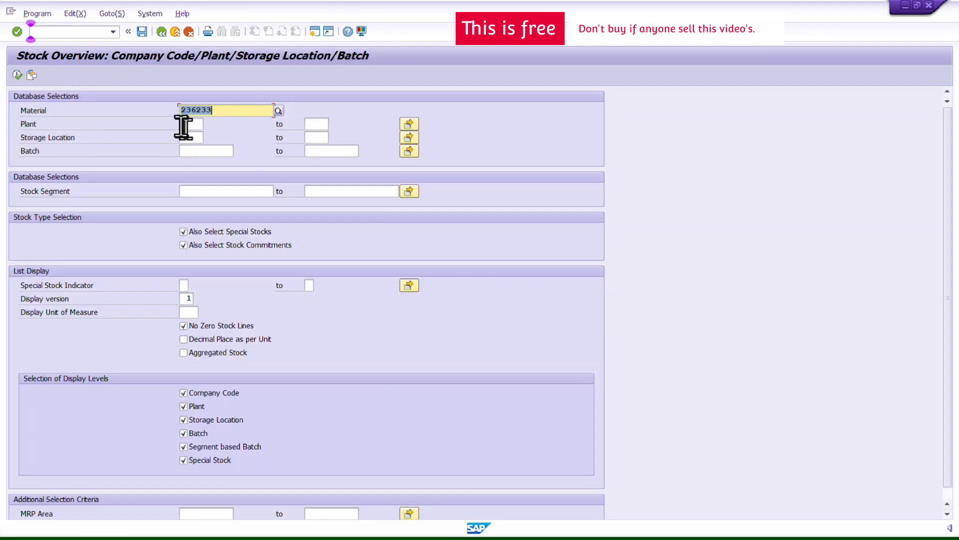
{"action": "left_click", "coordinate": [17, 76]}
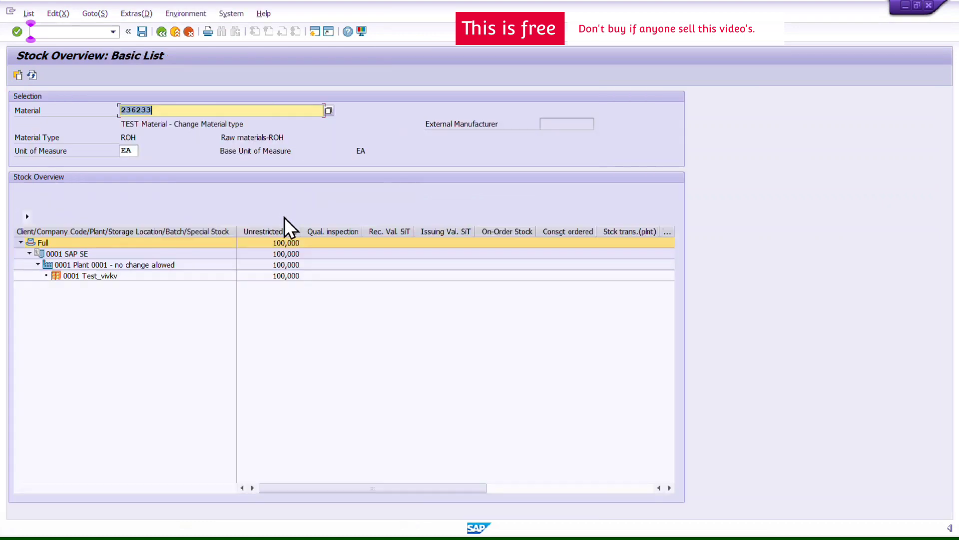
- Examine the material's unrestricted-use stock at company code and storage location level, then leave the stock overview
{"action": "left_click", "coordinate": [276, 275]}
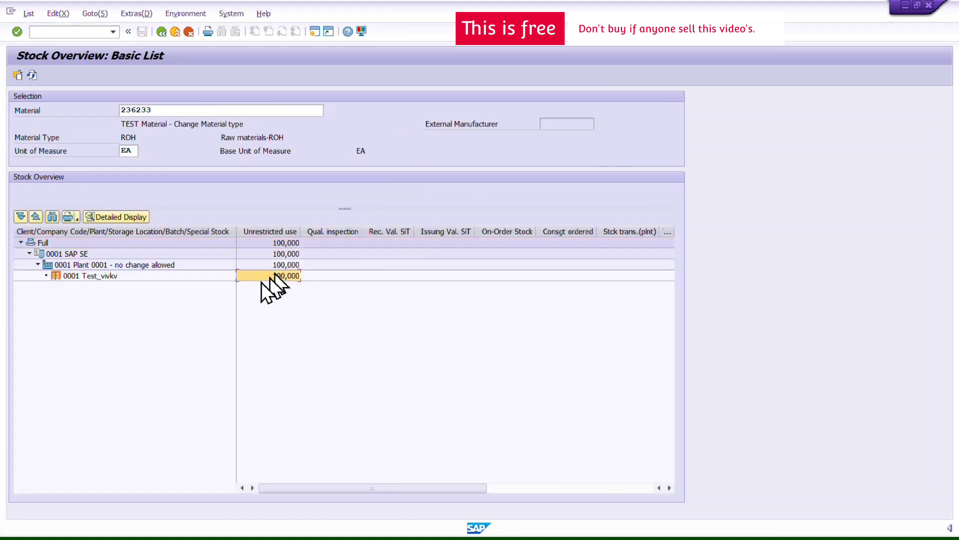
{"action": "left_click", "coordinate": [90, 277]}
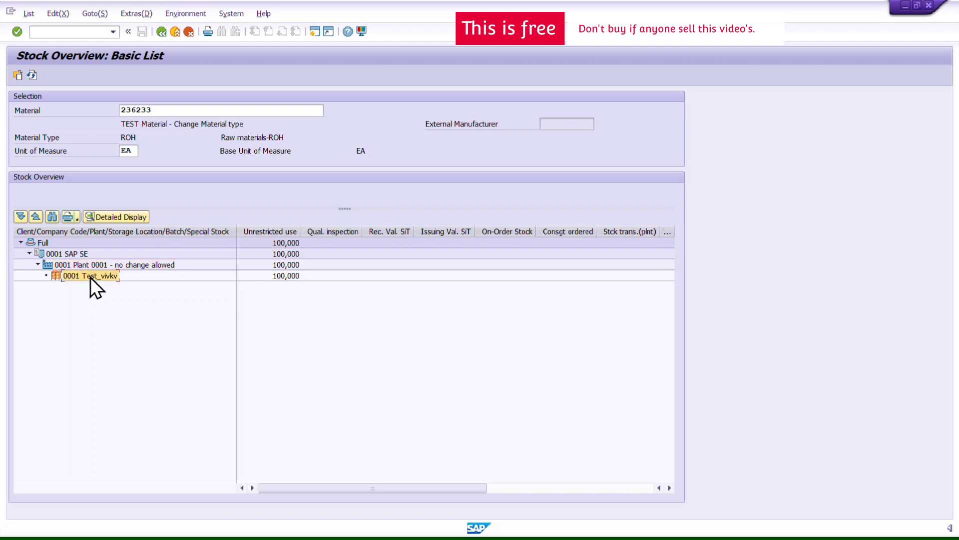
{"action": "left_click", "coordinate": [49, 251]}
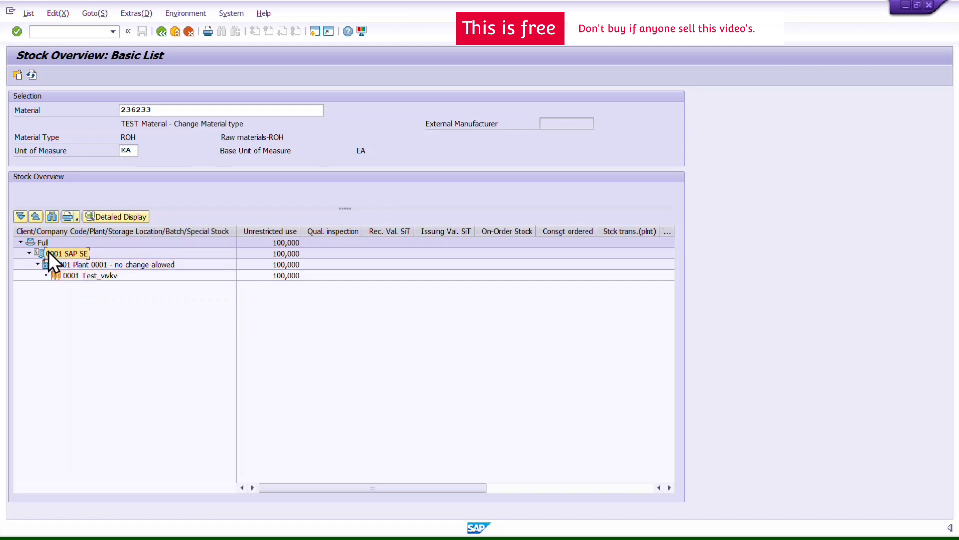
{"action": "left_click", "coordinate": [280, 277]}
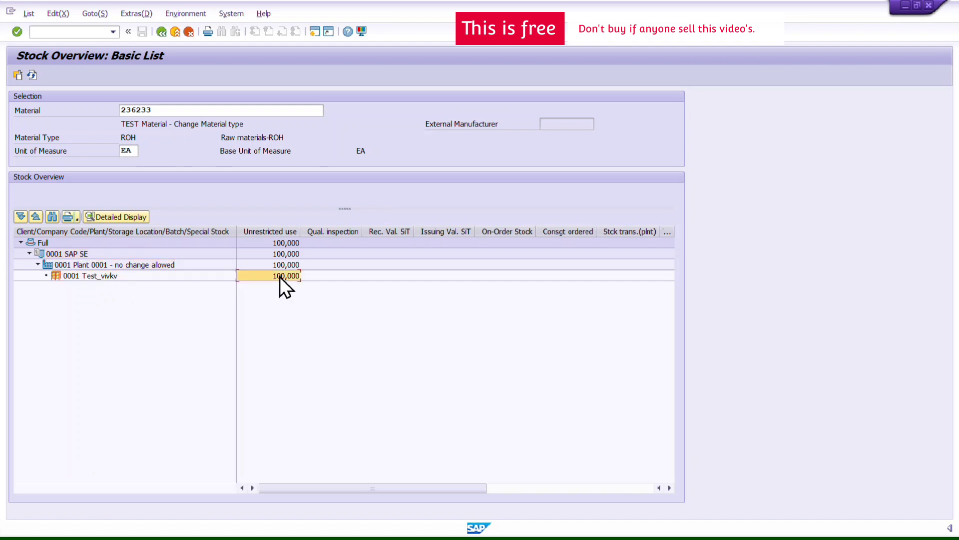
{"action": "left_click", "coordinate": [165, 33]}
{"action": "left_click", "coordinate": [166, 33]}
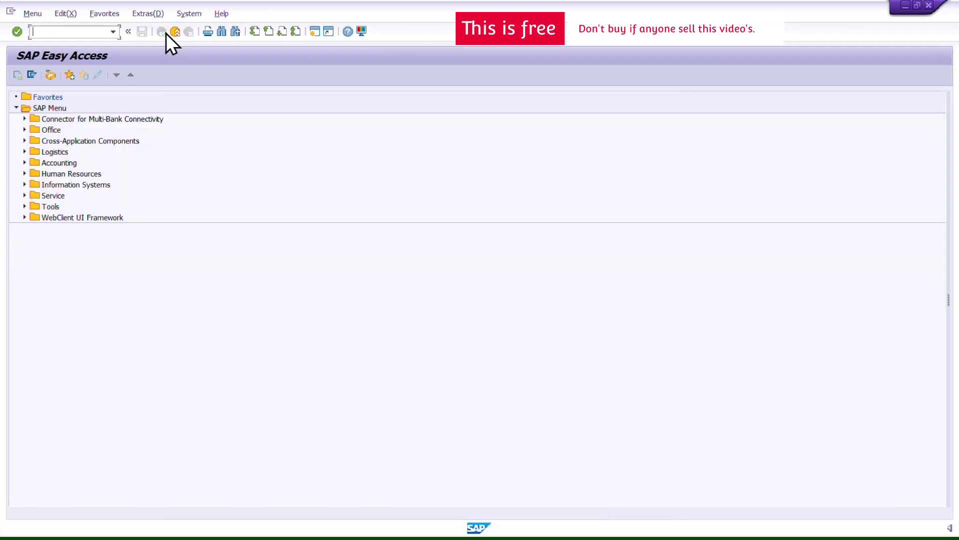
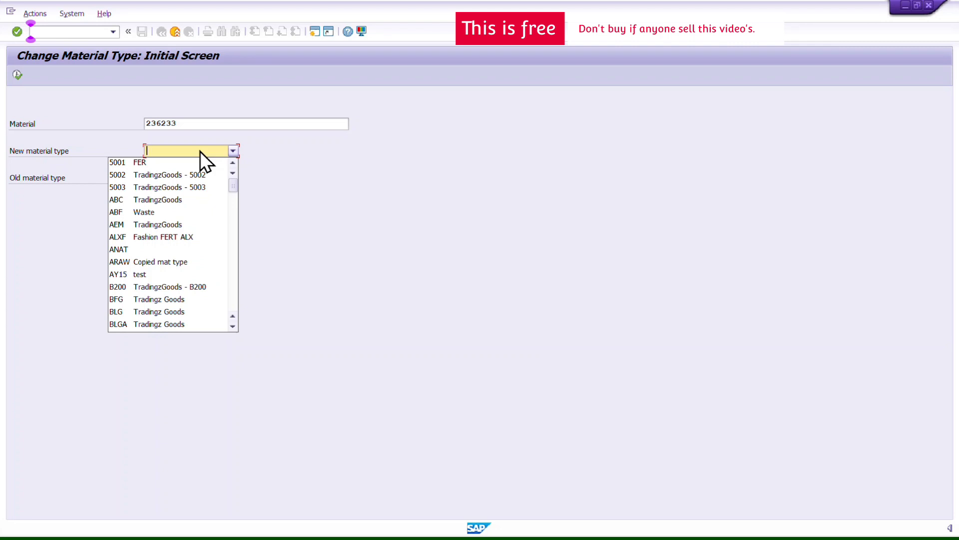
- Select FERT Finished Product as the new material type for material 236233
{"action": "key", "text": "f"}
{"action": "key", "text": "f"}
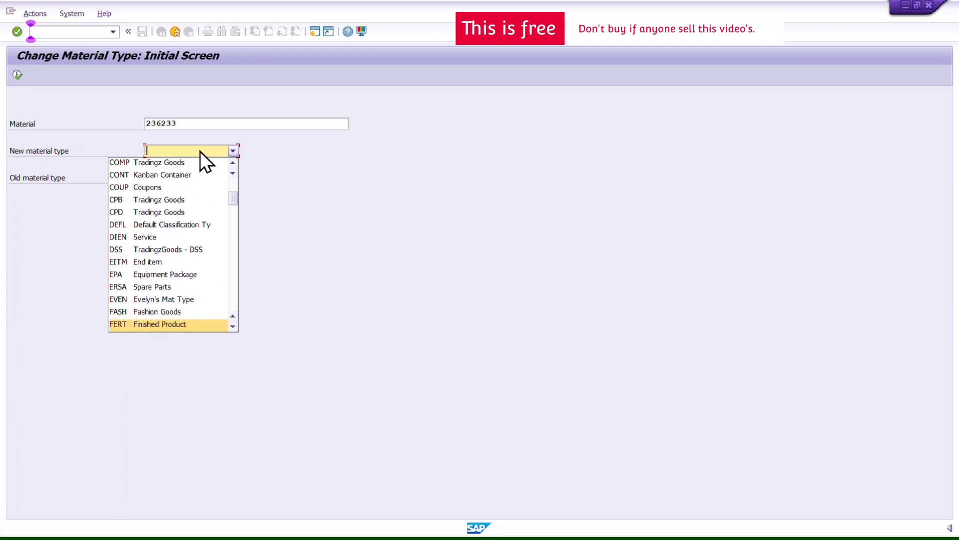
{"action": "left_click", "coordinate": [160, 327]}
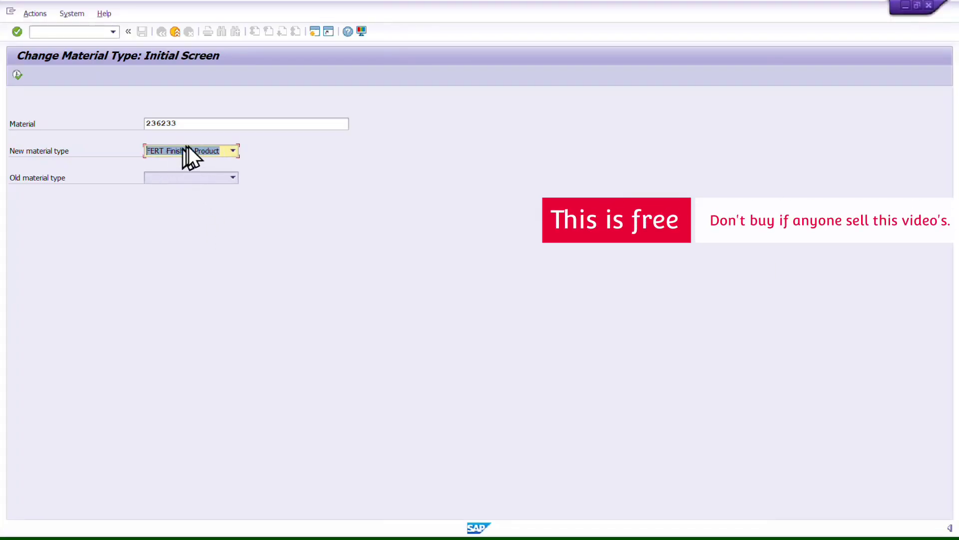
{"action": "key", "text": "Return"}
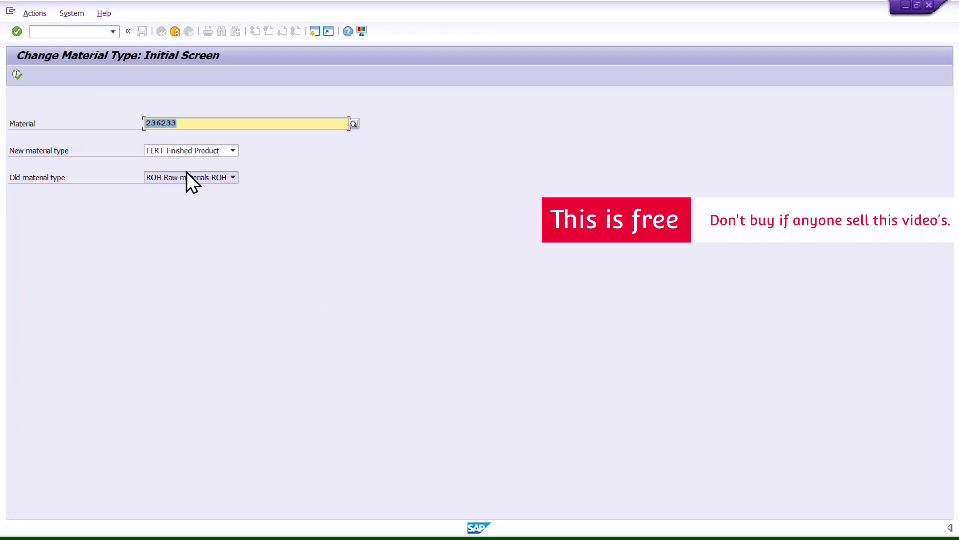
- Try to execute the material type change for material 236233, then read the resulting log and close it
{"action": "left_click", "coordinate": [182, 123]}
{"action": "left_click", "coordinate": [19, 75]}
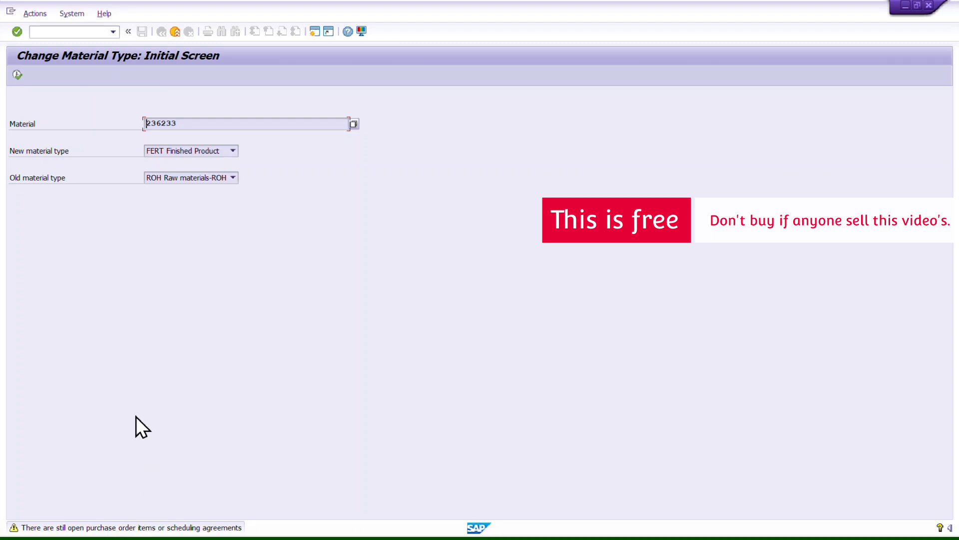
{"action": "key", "text": "Return"}
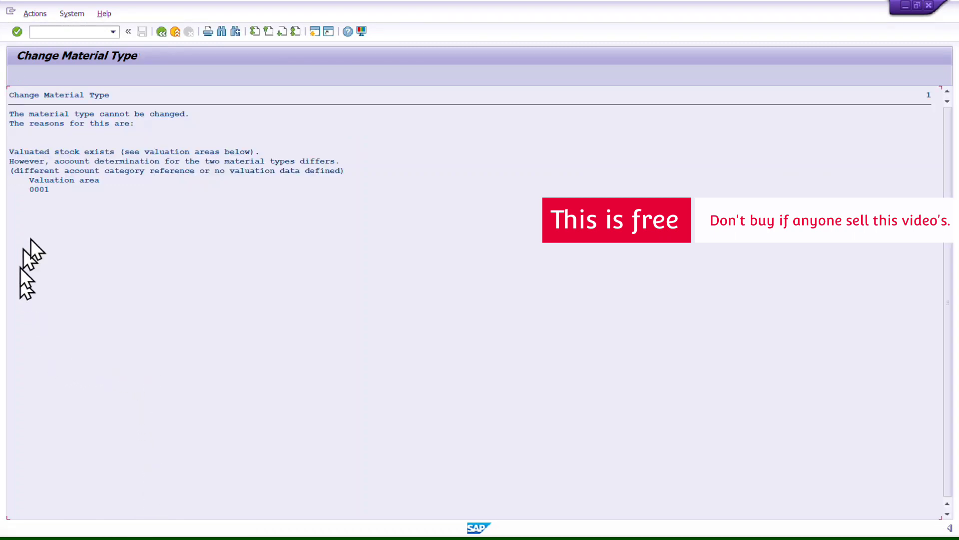
{"action": "left_click_drag", "start_coordinate": [10, 97], "coordinate": [394, 202]}
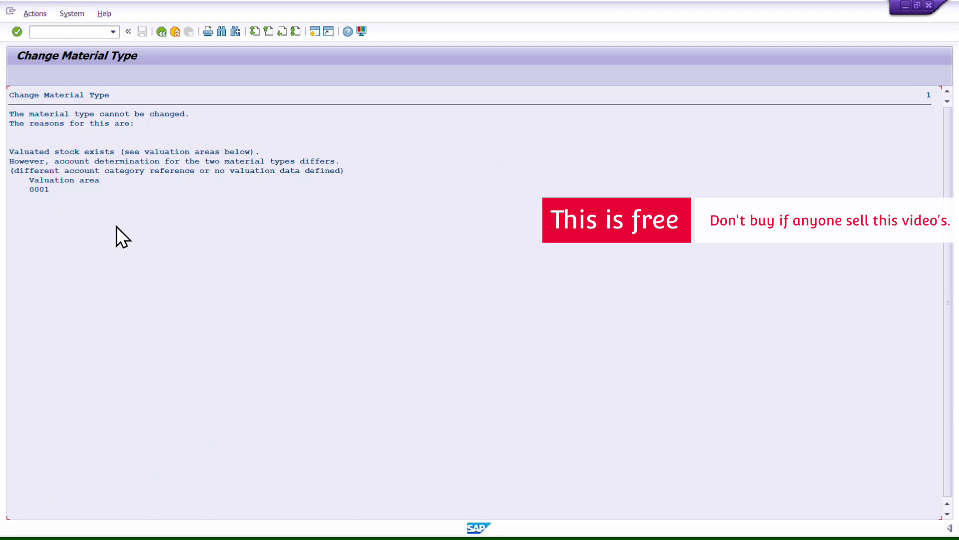
{"action": "left_click", "coordinate": [162, 32]}
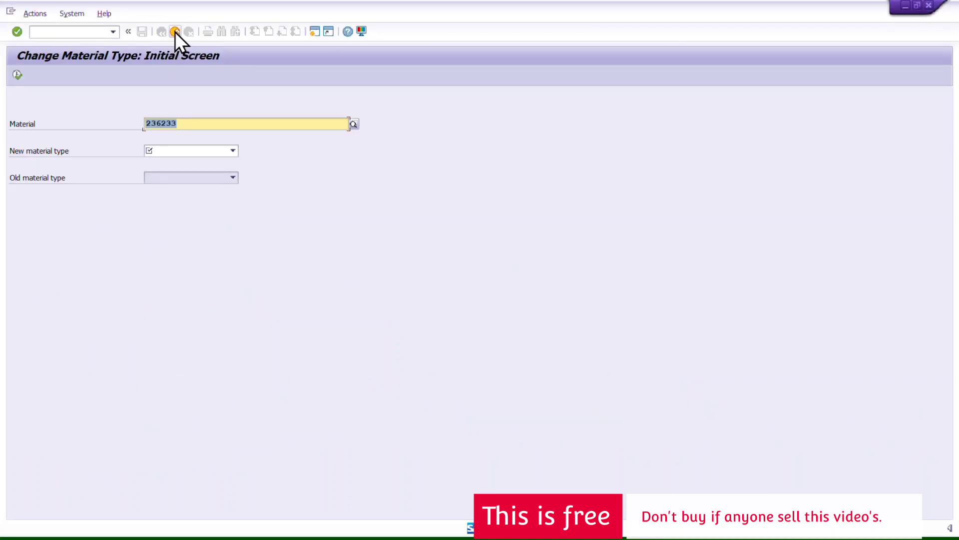
- Leave the material type change, open transaction MIGO and set its action to A07 Goods Issue
{"action": "left_click", "coordinate": [174, 31]}
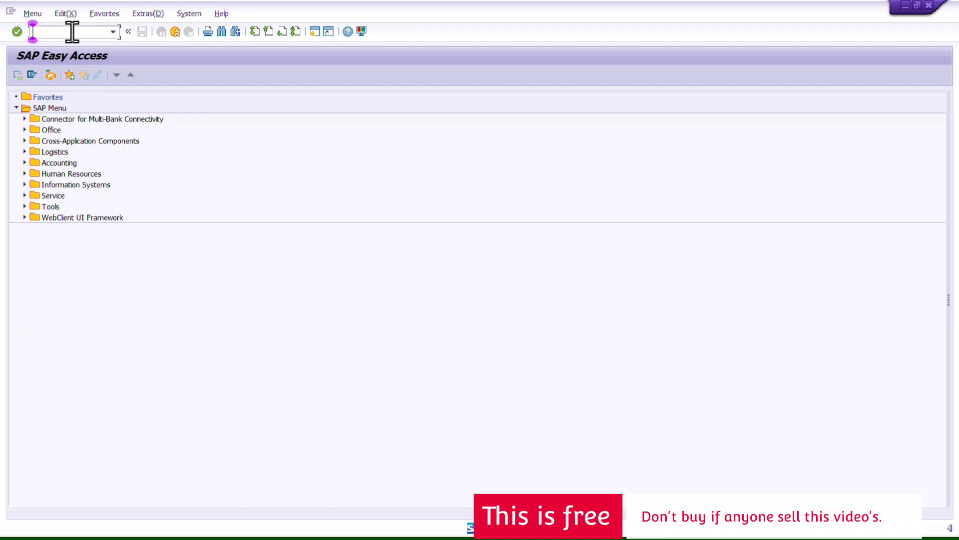
{"action": "type", "text": "MIGO"}
{"action": "key", "text": "Return"}
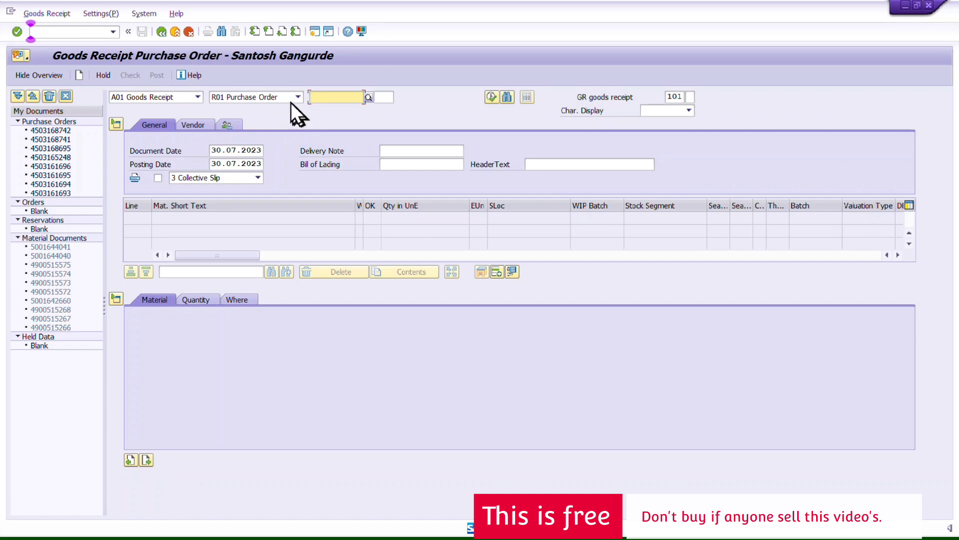
{"action": "left_click", "coordinate": [290, 100]}
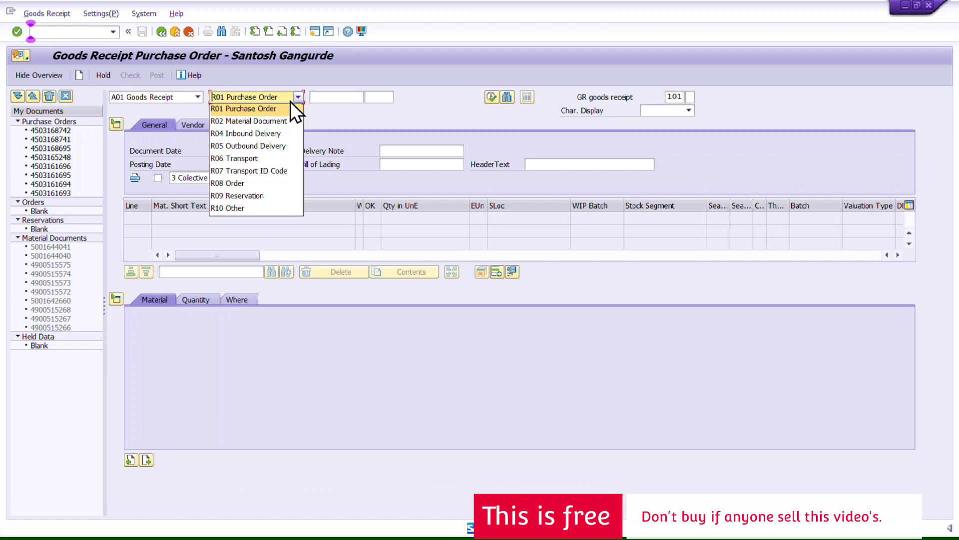
{"action": "left_click", "coordinate": [157, 95]}
{"action": "left_click", "coordinate": [158, 95]}
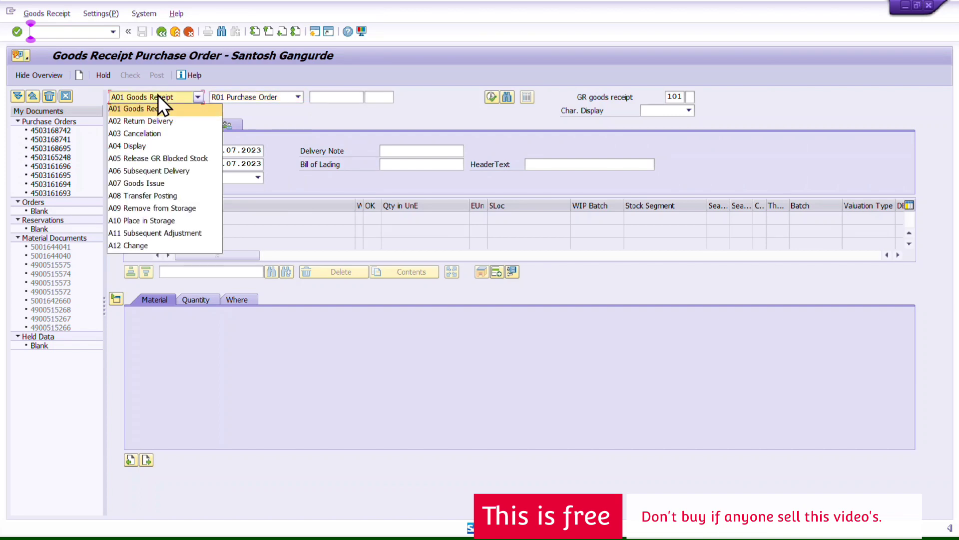
{"action": "left_click", "coordinate": [159, 185]}
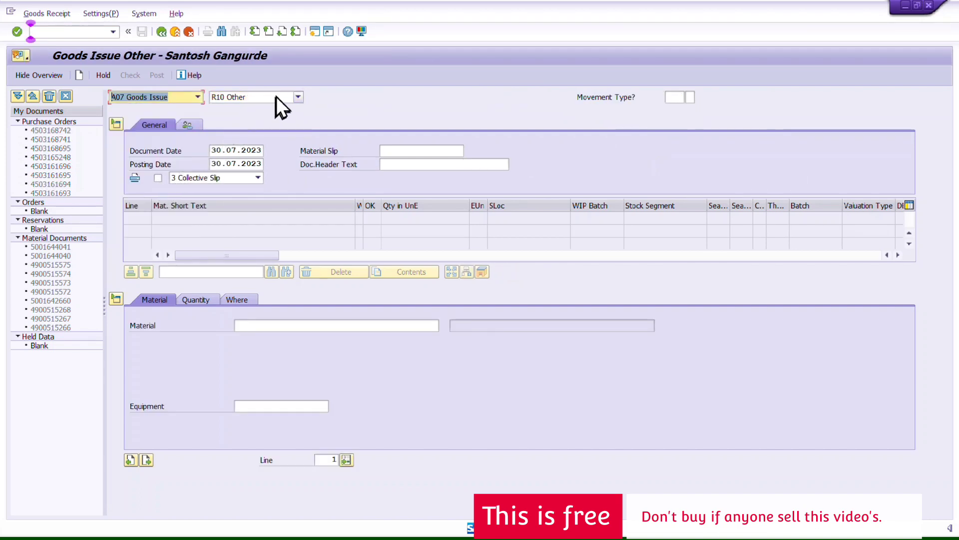
- Look up the initial stock entry reversal in the movement type list and set the goods issue's movement type to 562
{"action": "left_click", "coordinate": [672, 96]}
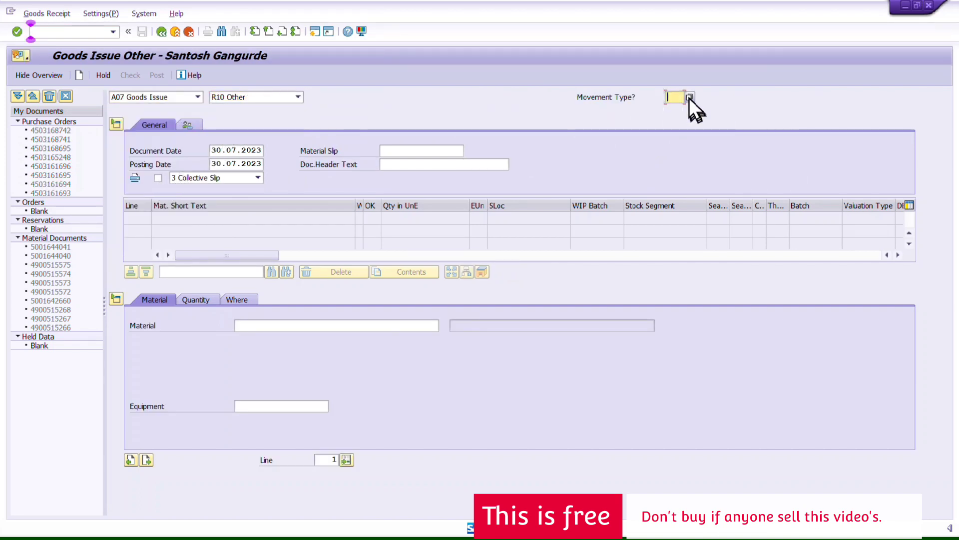
{"action": "left_click", "coordinate": [689, 97]}
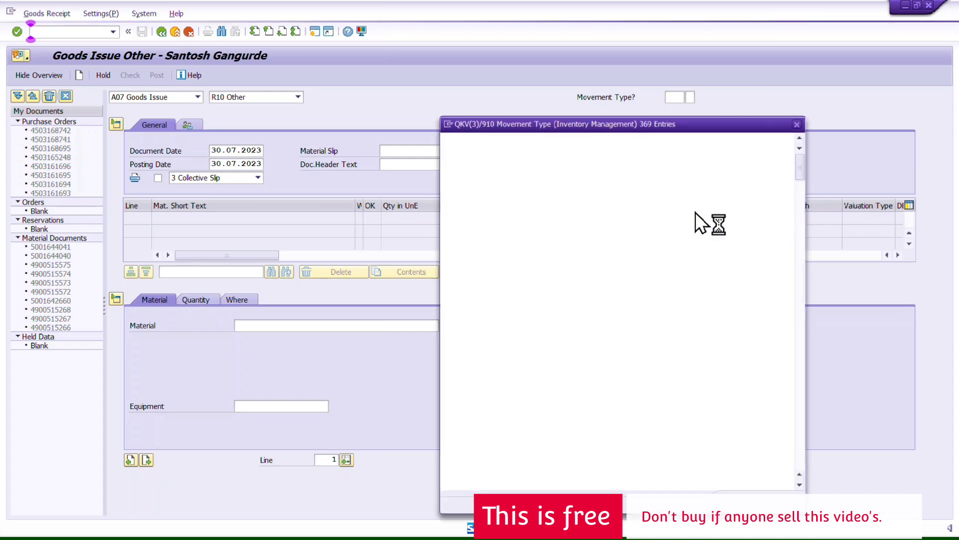
{"action": "scroll", "coordinate": [800, 173], "scroll_direction": "down", "scroll_amount": 5}
{"action": "left_click_drag", "start_coordinate": [801, 173], "coordinate": [801, 349]}
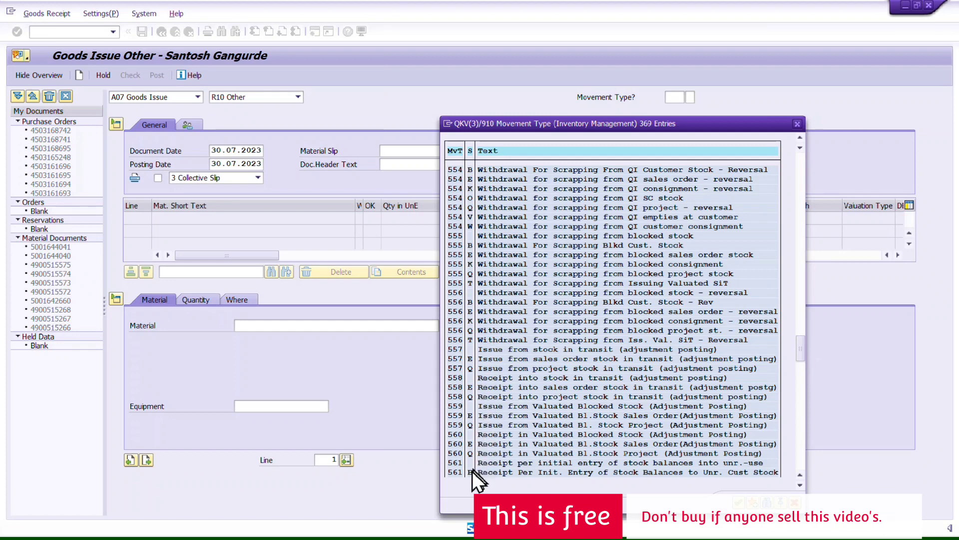
{"action": "scroll", "coordinate": [522, 409], "scroll_direction": "down", "scroll_amount": 2}
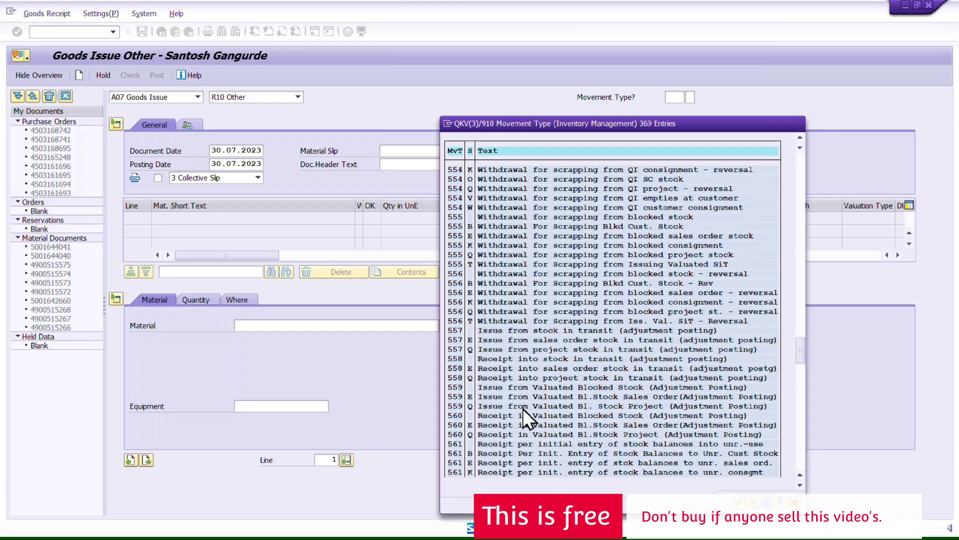
{"action": "scroll", "coordinate": [523, 409], "scroll_direction": "down", "scroll_amount": 6}
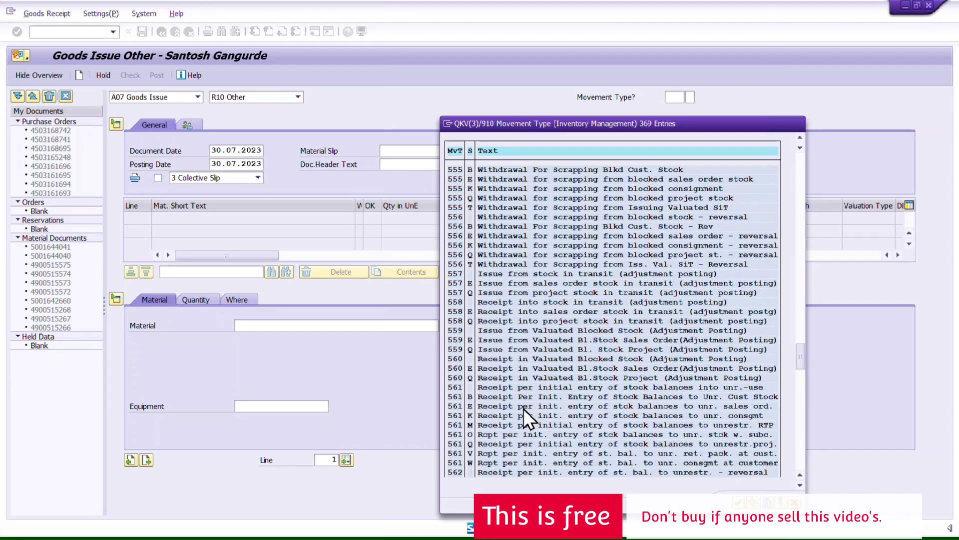
{"action": "scroll", "coordinate": [523, 409], "scroll_direction": "down", "scroll_amount": 2}
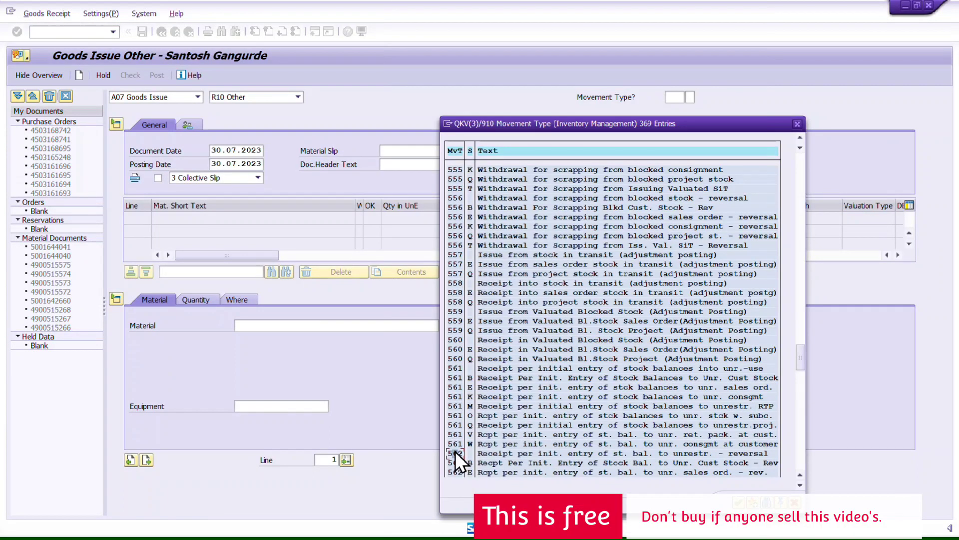
{"action": "key", "text": "Escape"}
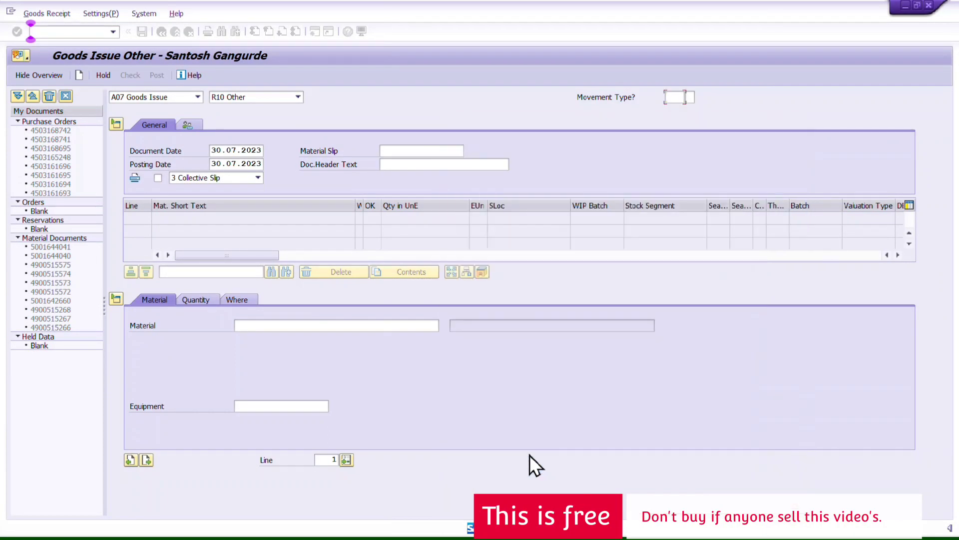
- Copy material number 236233 from the Notepad note and enter it as the material of the SAP goods issue
{"action": "left_click", "coordinate": [254, 325]}
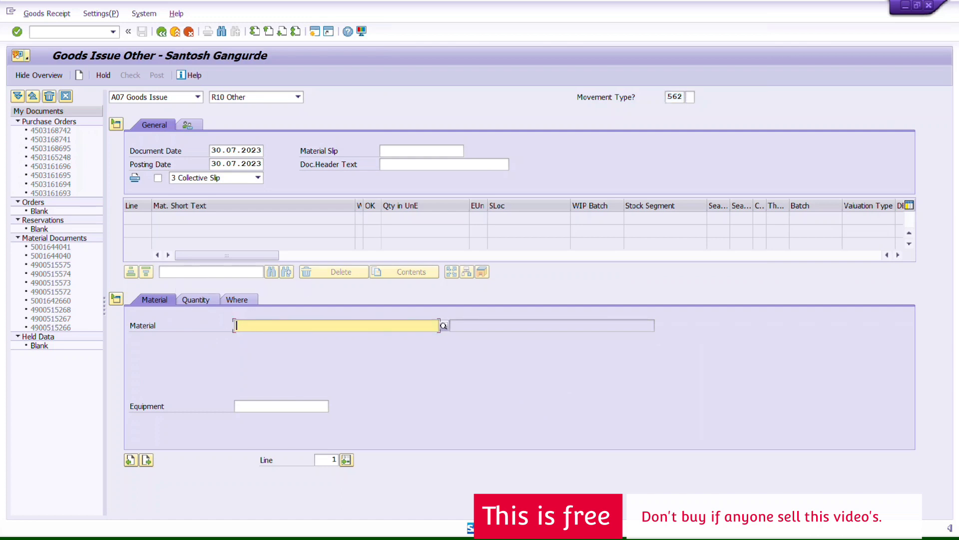
{"action": "key", "text": "alt+Tab"}
{"action": "double_click", "coordinate": [39, 72]}
{"action": "key", "text": "ctrl+c"}
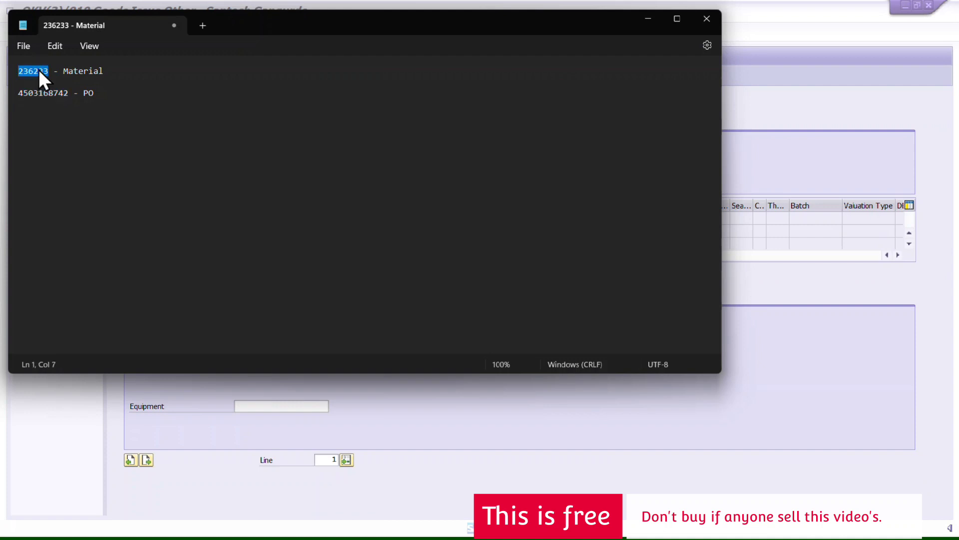
{"action": "key", "text": "alt+Tab"}
{"action": "left_click", "coordinate": [310, 325]}
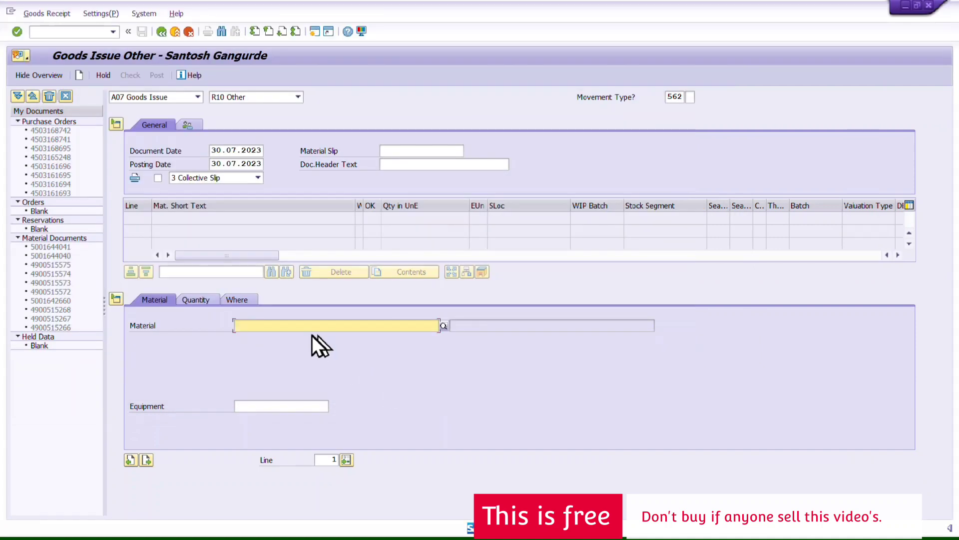
{"action": "key", "text": "ctrl+v"}
{"action": "key", "text": "Return"}
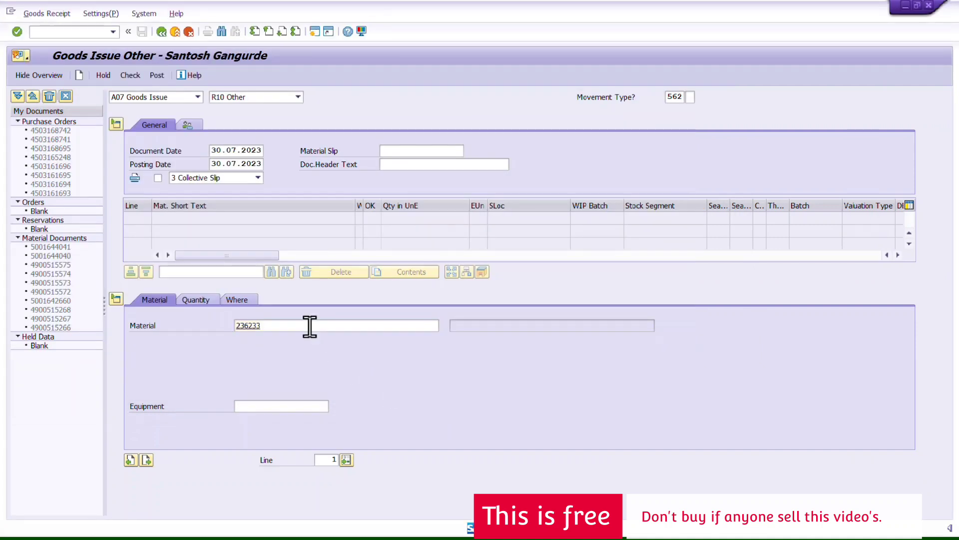
- Set the goods issue item's quantity in unit of entry to 100 EA
{"action": "left_click", "coordinate": [197, 299]}
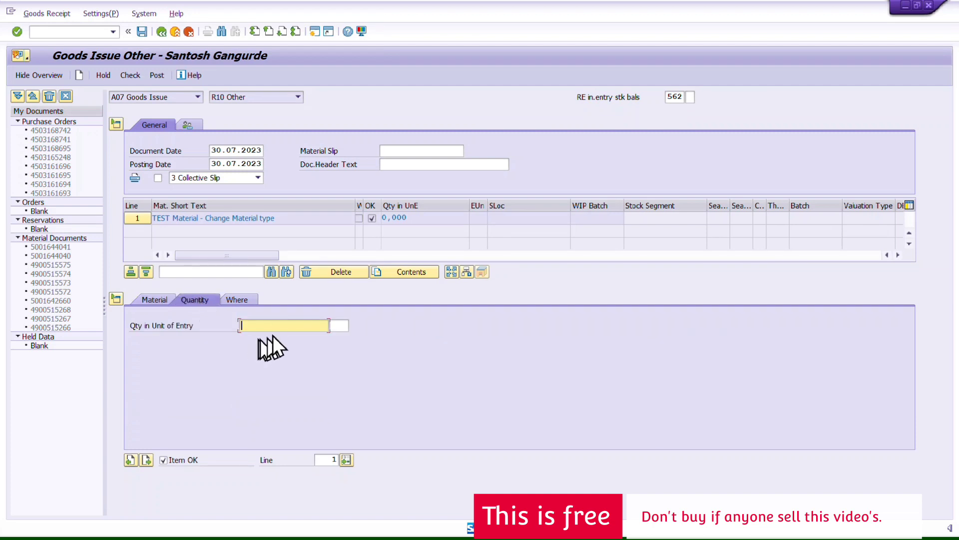
{"action": "left_click", "coordinate": [283, 328]}
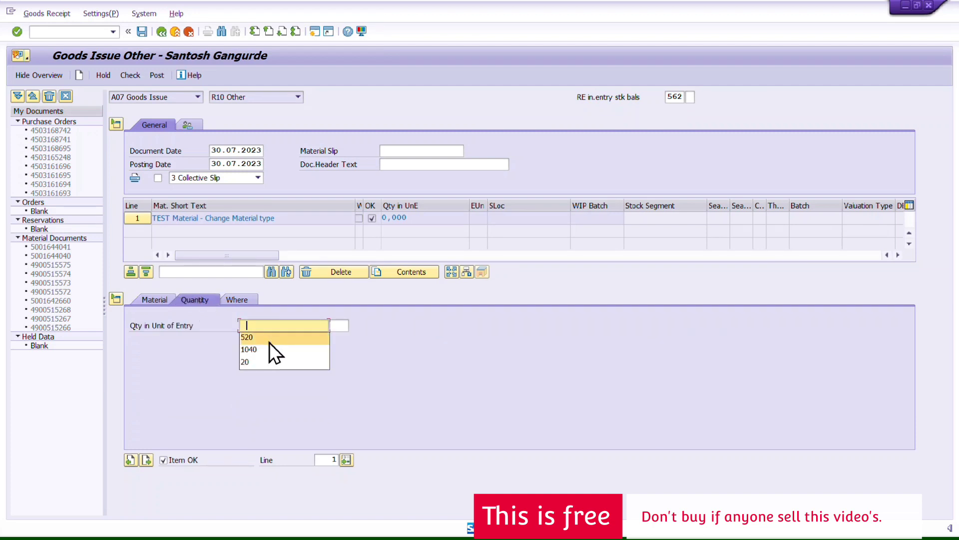
{"action": "type", "text": "100"}
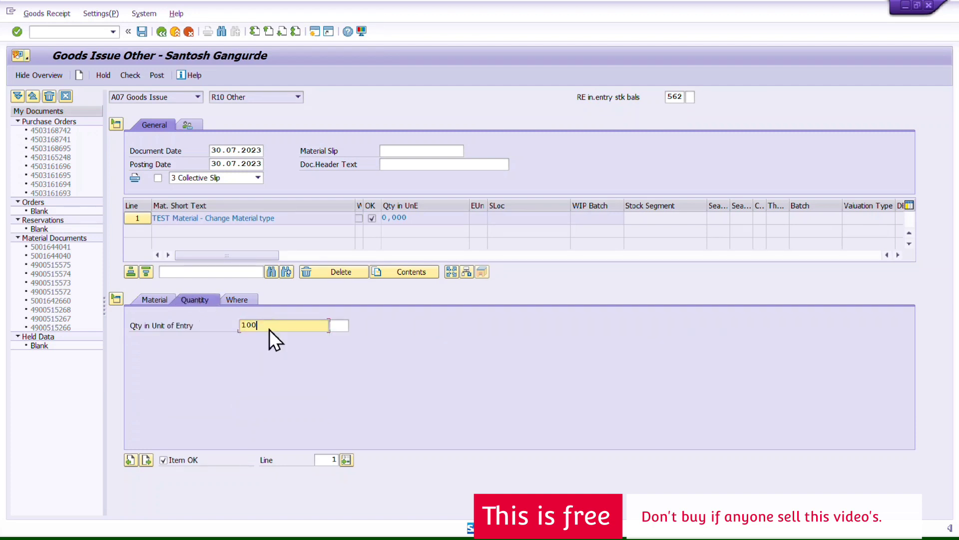
{"action": "key", "text": "Return"}
{"action": "left_click", "coordinate": [339, 325]}
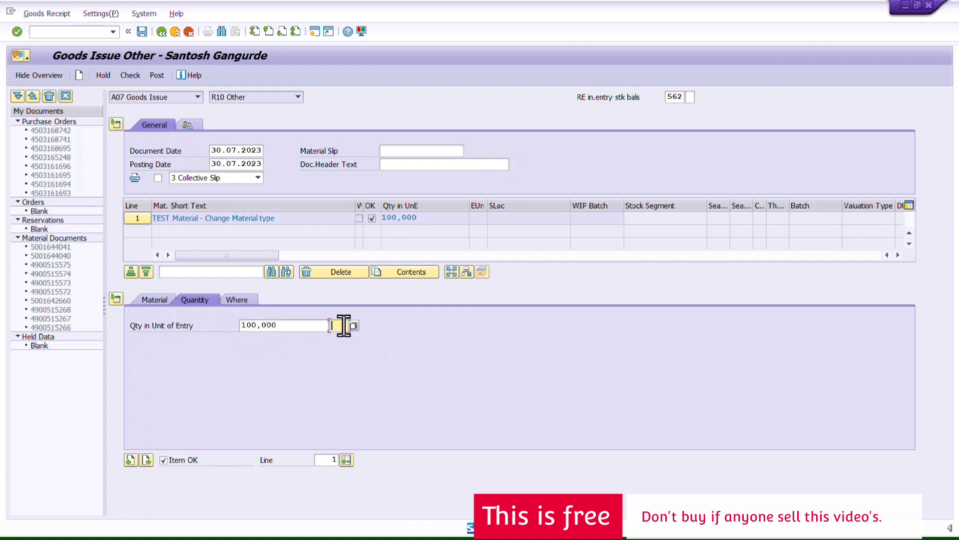
{"action": "type", "text": "EA"}
{"action": "key", "text": "Return"}
- Enter movement type 562, plant 0001 and storage location 0001 for the goods issue item
{"action": "left_click", "coordinate": [232, 301]}
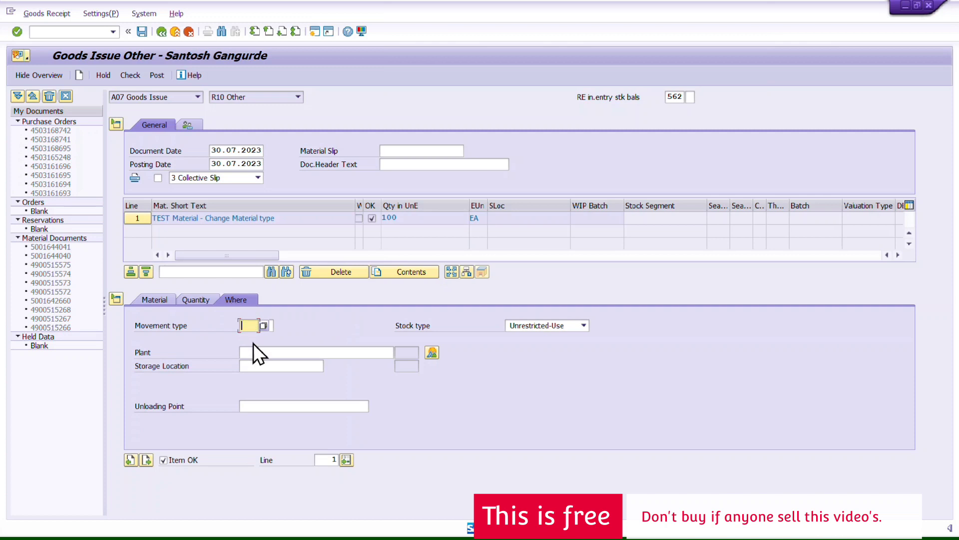
{"action": "type", "text": "562"}
{"action": "key", "text": "Return"}
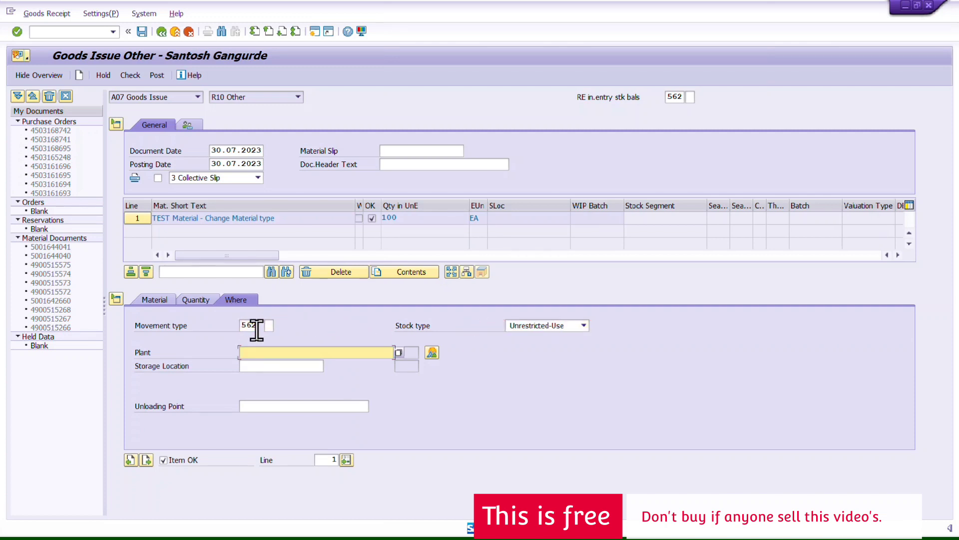
{"action": "type", "text": "0001"}
{"action": "key", "text": "Tab"}
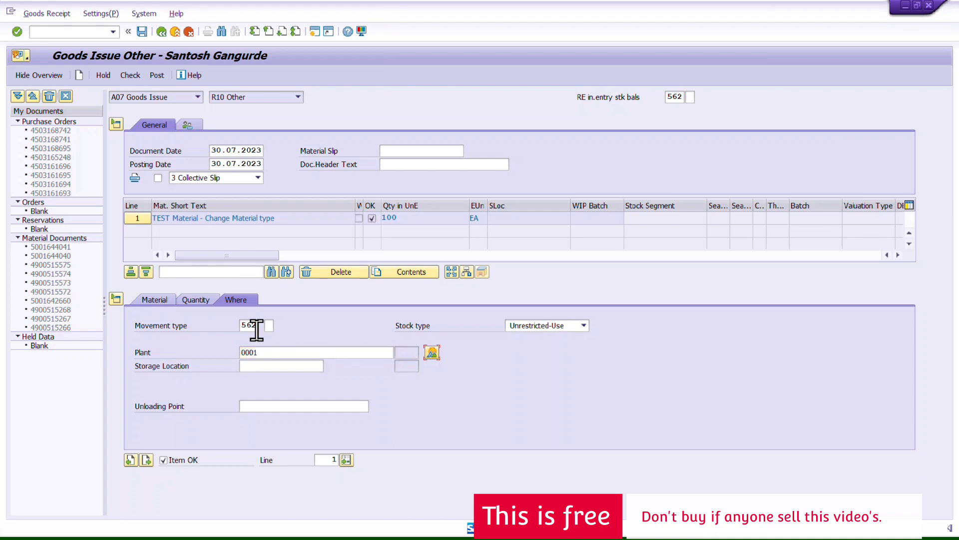
{"action": "type", "text": "0001"}
{"action": "key", "text": "Return"}
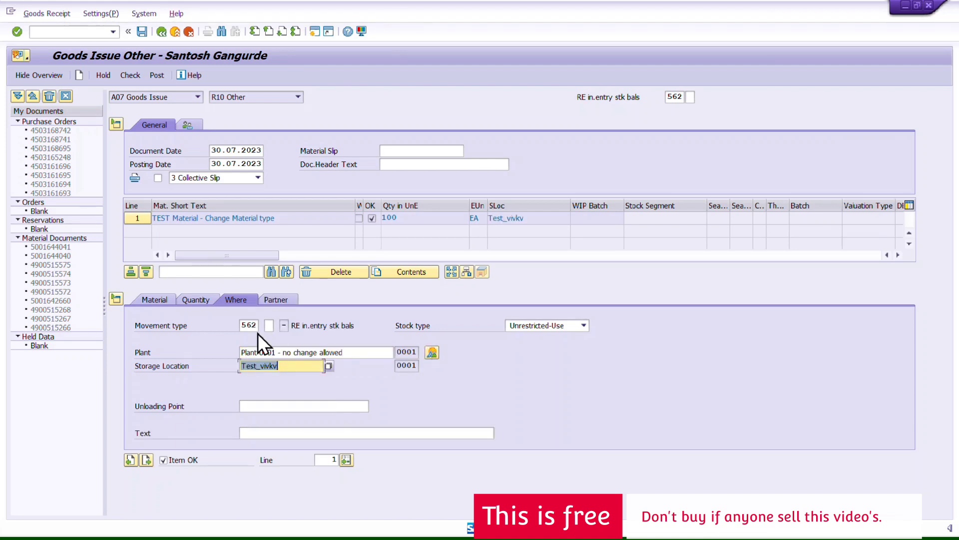
- Check and post the goods issue for material 236233, then return to SAP Easy Access
{"action": "left_click", "coordinate": [277, 303]}
{"action": "left_click", "coordinate": [150, 299]}
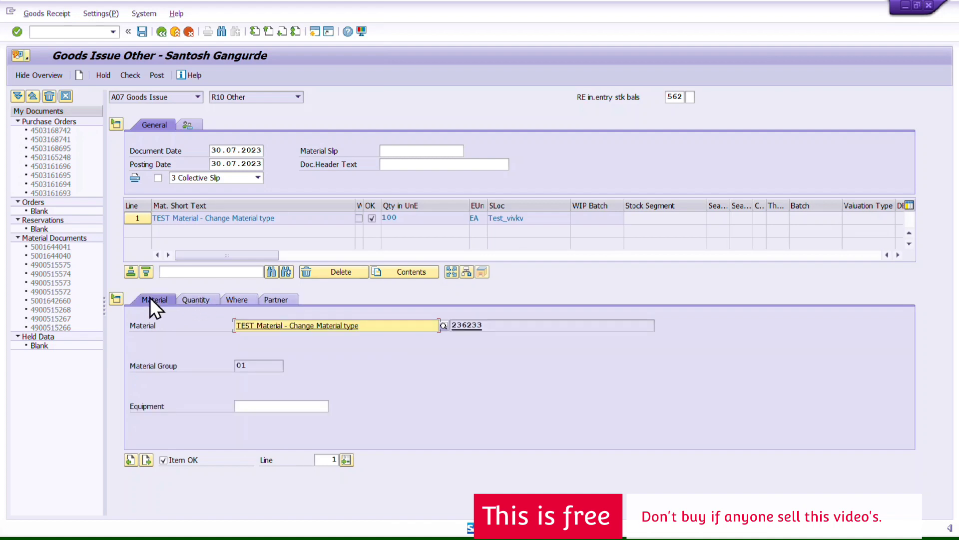
{"action": "left_click", "coordinate": [130, 75]}
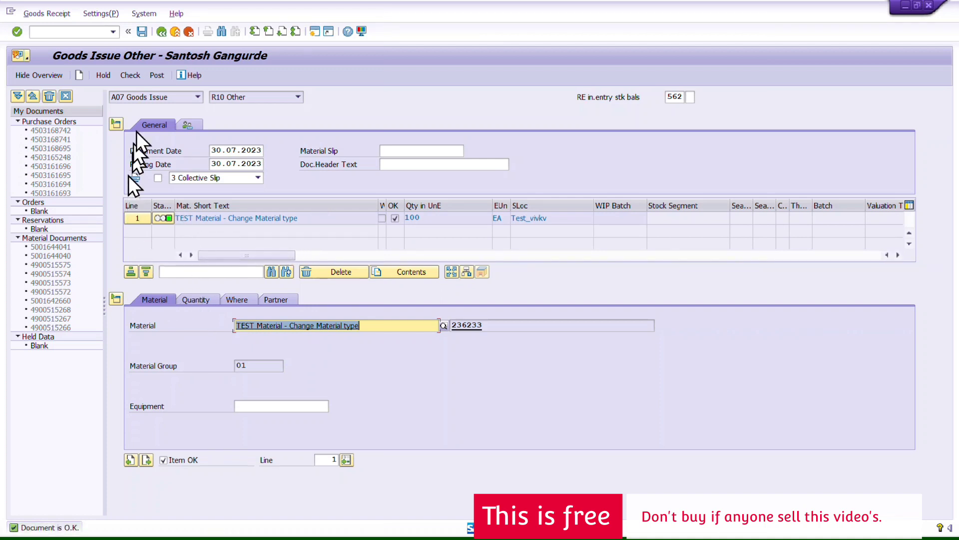
{"action": "left_click", "coordinate": [142, 32]}
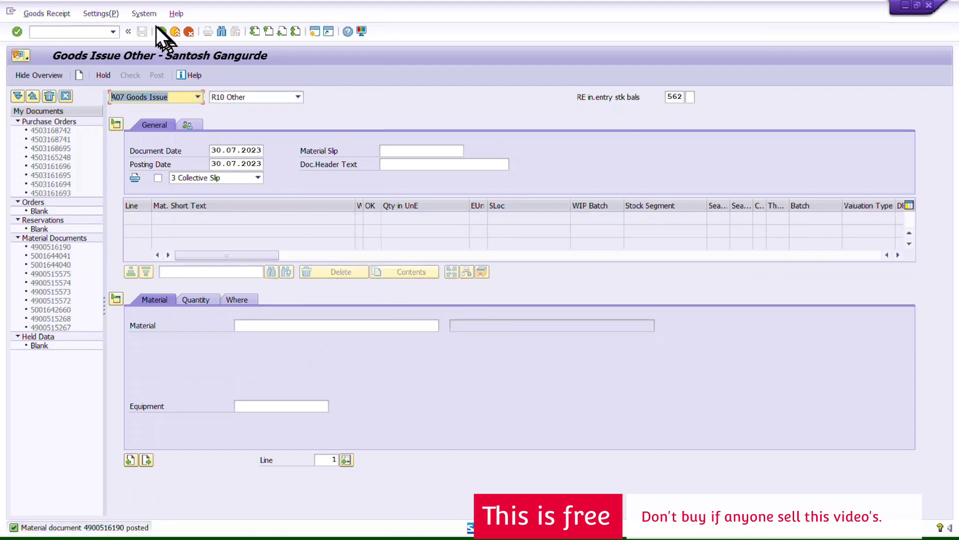
{"action": "left_click", "coordinate": [165, 37]}
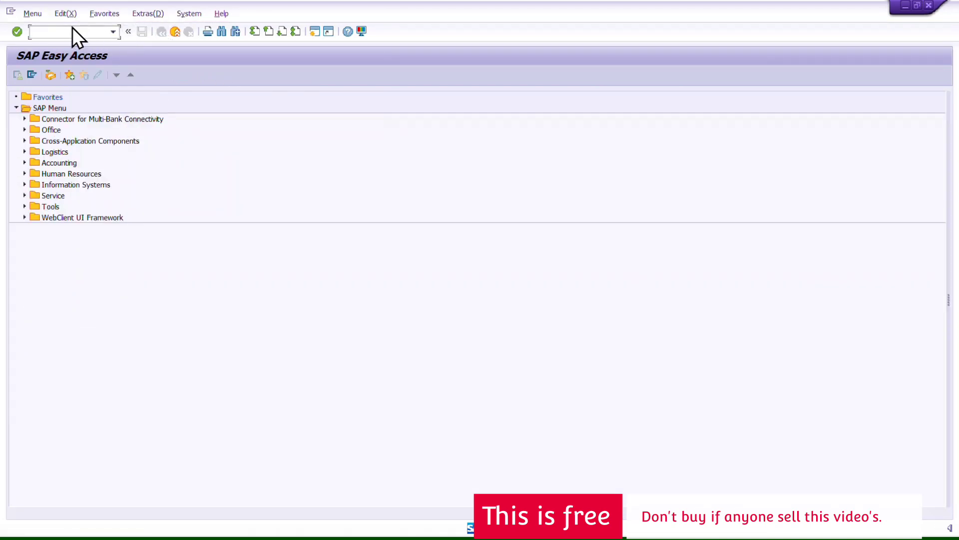
- Run the MMBE stock overview for material 236233, examine its remaining stock across the stock columns, and leave the transaction
{"action": "left_click", "coordinate": [70, 33]}
{"action": "type", "text": "mmbe"}
{"action": "key", "text": "Return"}
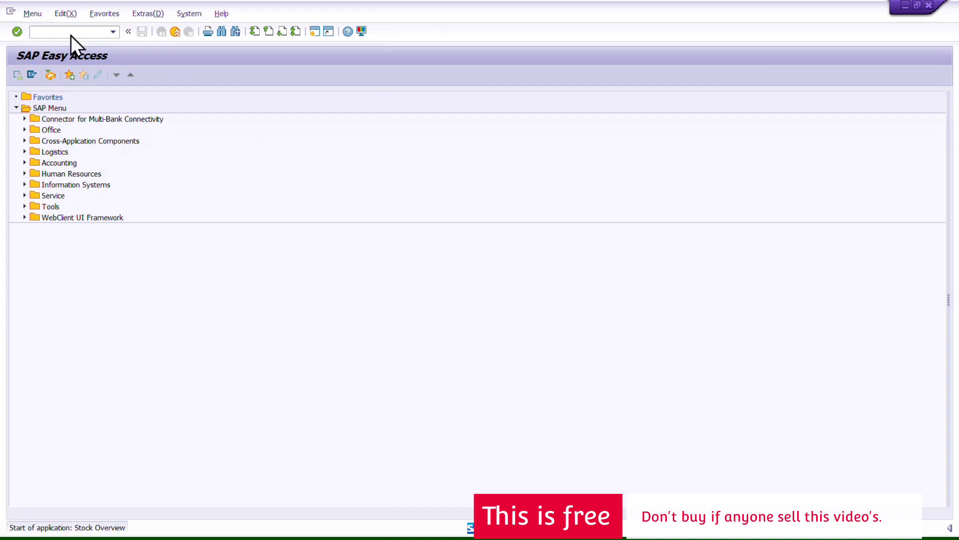
{"action": "left_click", "coordinate": [17, 74]}
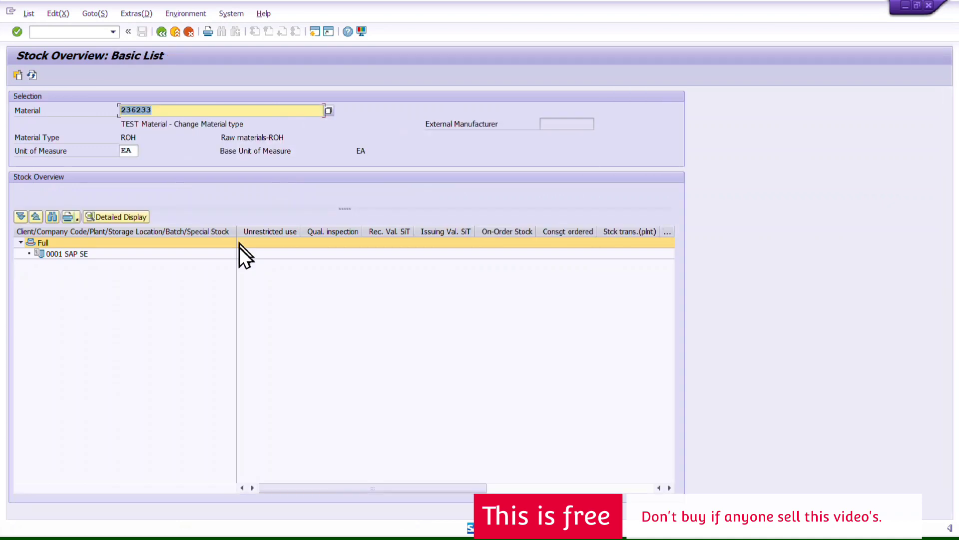
{"action": "left_click", "coordinate": [305, 483]}
{"action": "left_click_drag", "start_coordinate": [432, 490], "coordinate": [349, 491]}
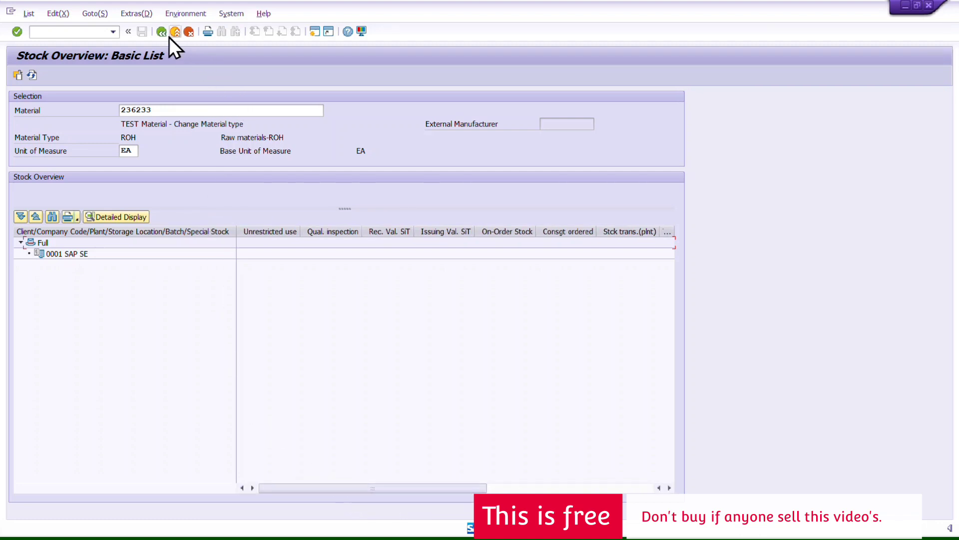
{"action": "left_click", "coordinate": [162, 34]}
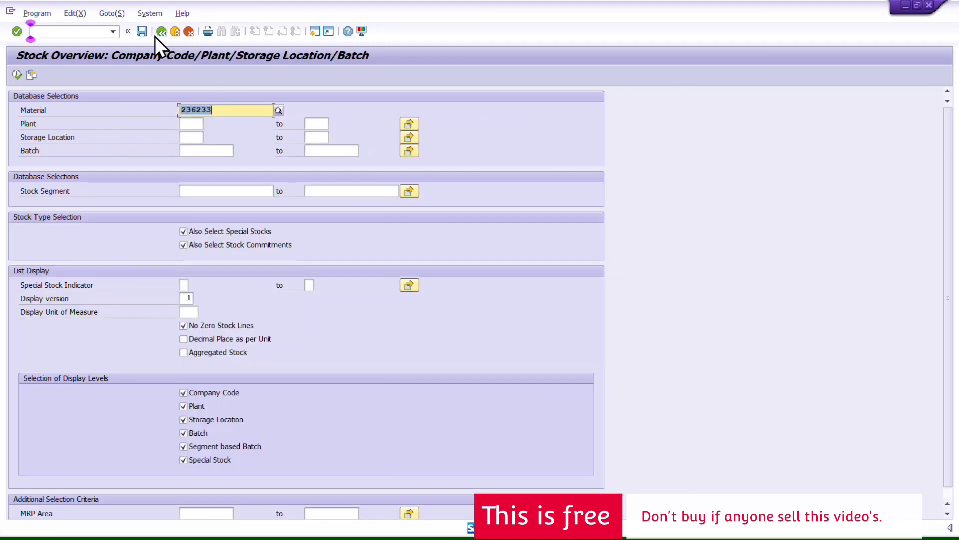
{"action": "left_click", "coordinate": [160, 31]}
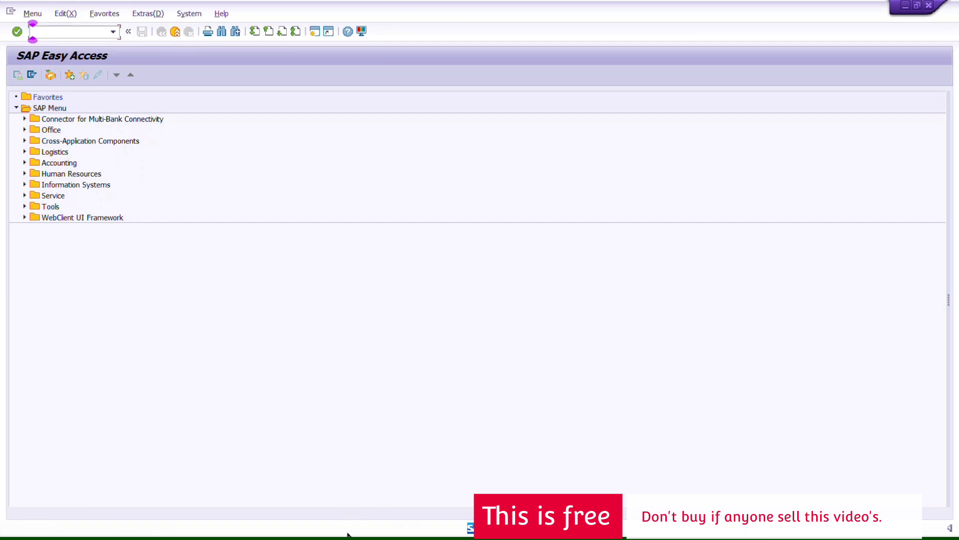
- Reopen transaction MIGO from SAP Easy Access
{"action": "type", "text": "MIR"}
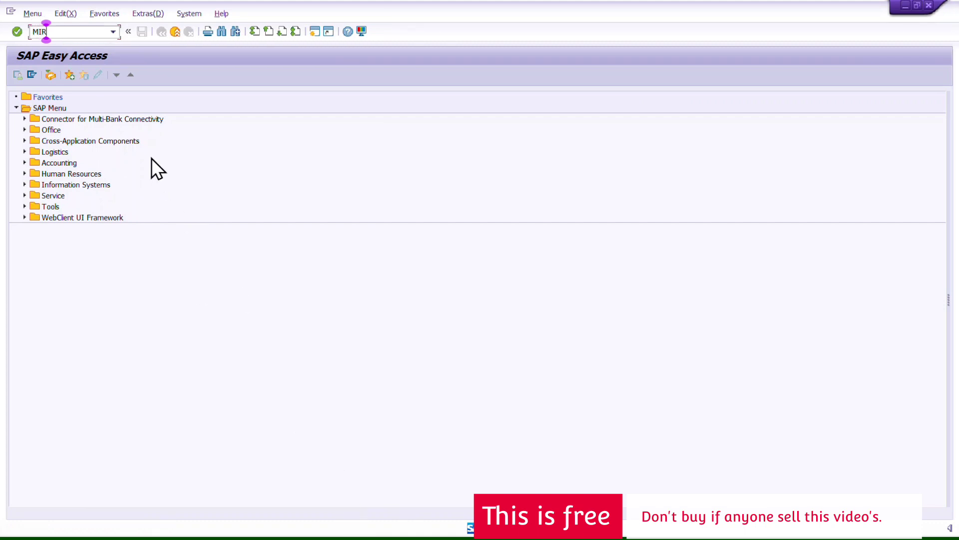
{"action": "key", "text": "BackSpace"}
{"action": "type", "text": "GO"}
{"action": "key", "text": "Return"}
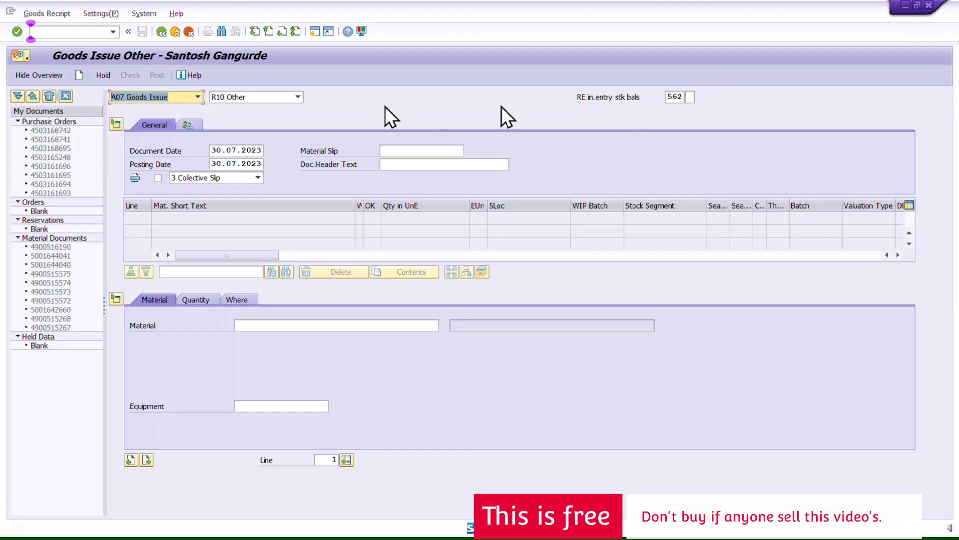
- Examine the goods issue's transaction options and the movement type list around entries 201 and 221, close the list, and leave MIGO
{"action": "left_click", "coordinate": [179, 95]}
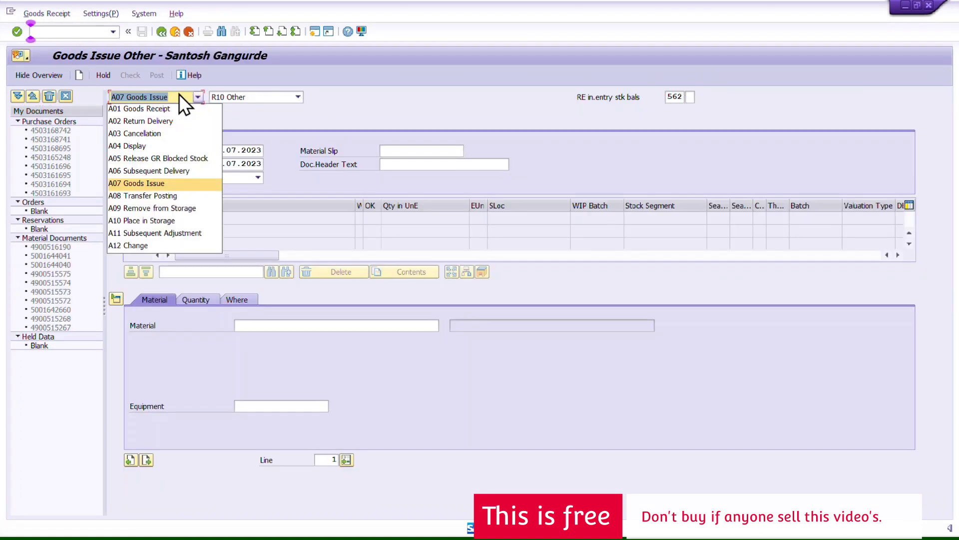
{"action": "left_click", "coordinate": [675, 98]}
{"action": "left_click", "coordinate": [682, 97]}
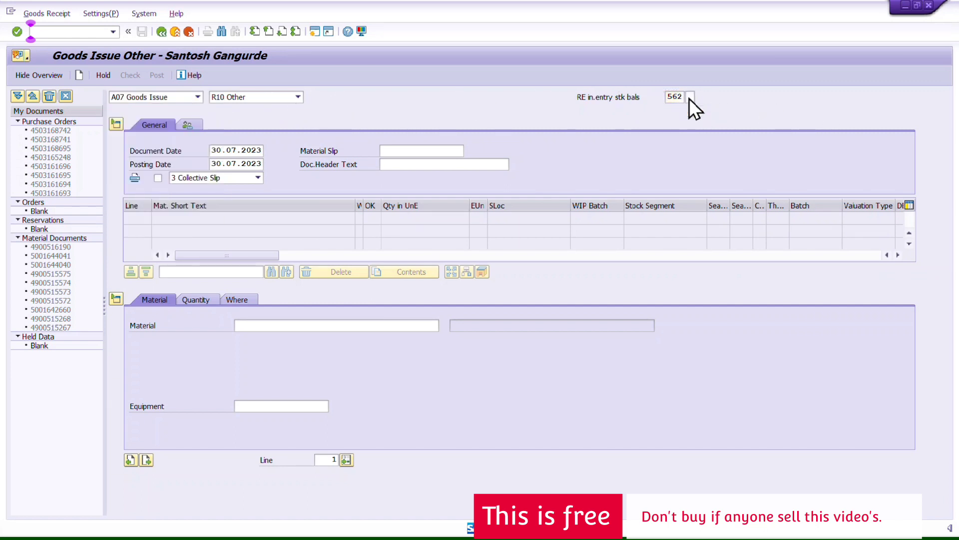
{"action": "left_click", "coordinate": [689, 97]}
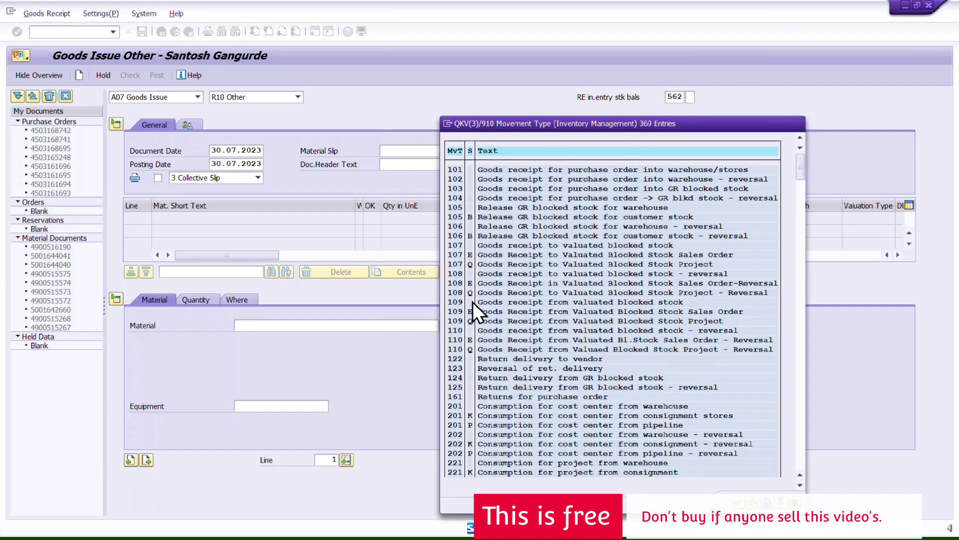
{"action": "scroll", "coordinate": [472, 385], "scroll_direction": "down", "scroll_amount": 1}
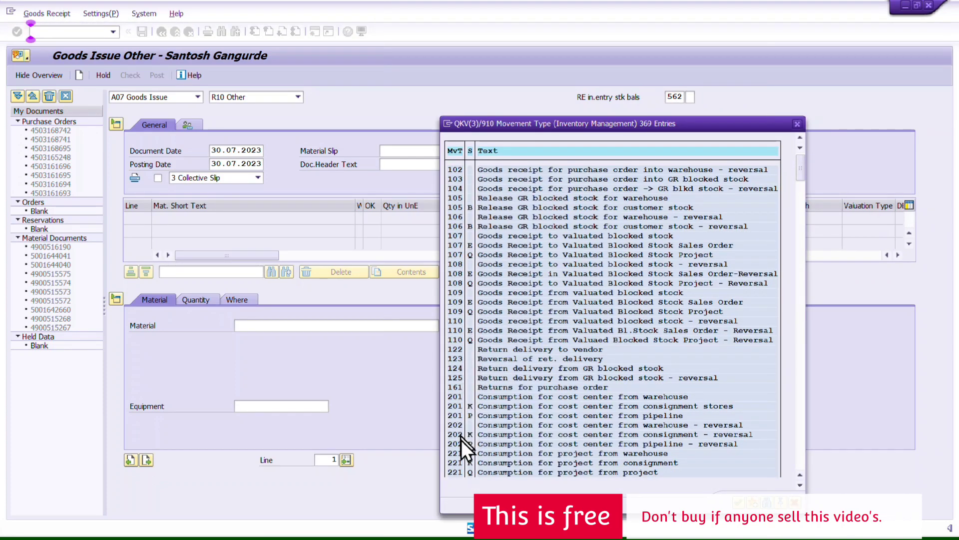
{"action": "left_click", "coordinate": [463, 396]}
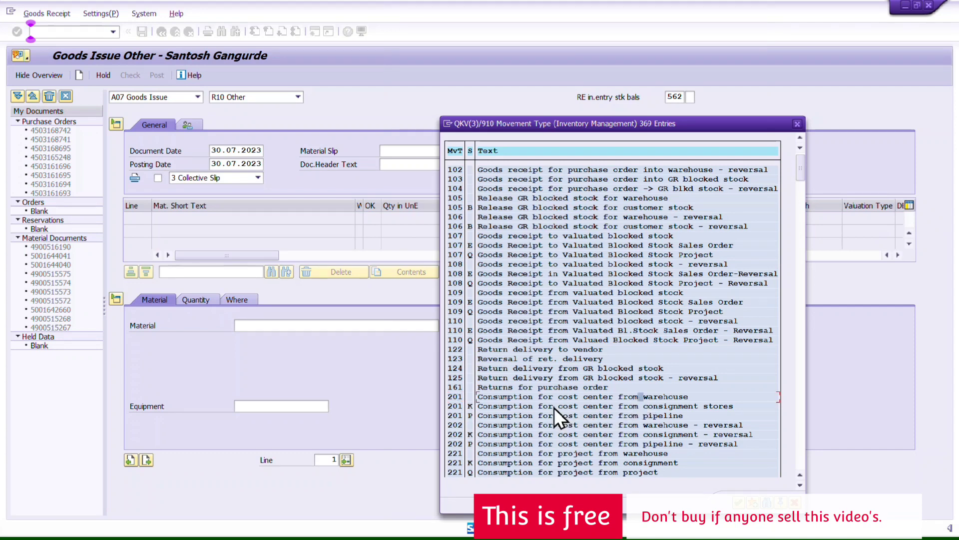
{"action": "scroll", "coordinate": [553, 407], "scroll_direction": "down", "scroll_amount": 3}
{"action": "scroll", "coordinate": [553, 406], "scroll_direction": "down", "scroll_amount": 1}
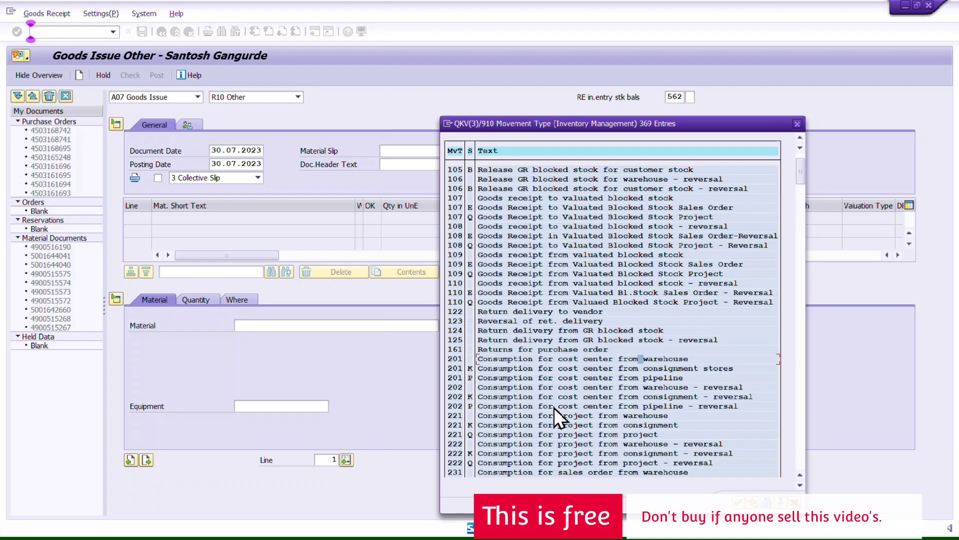
{"action": "left_click", "coordinate": [485, 418]}
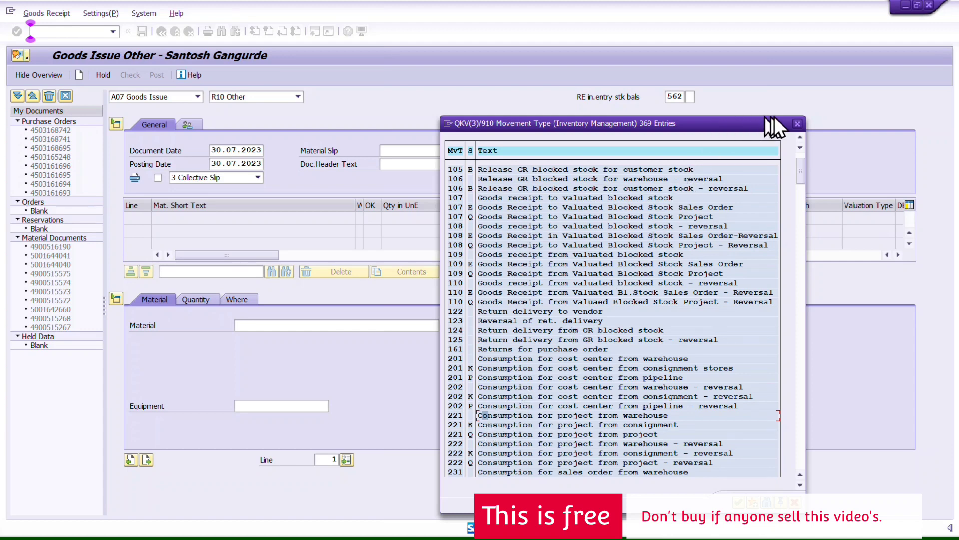
{"action": "left_click", "coordinate": [798, 125]}
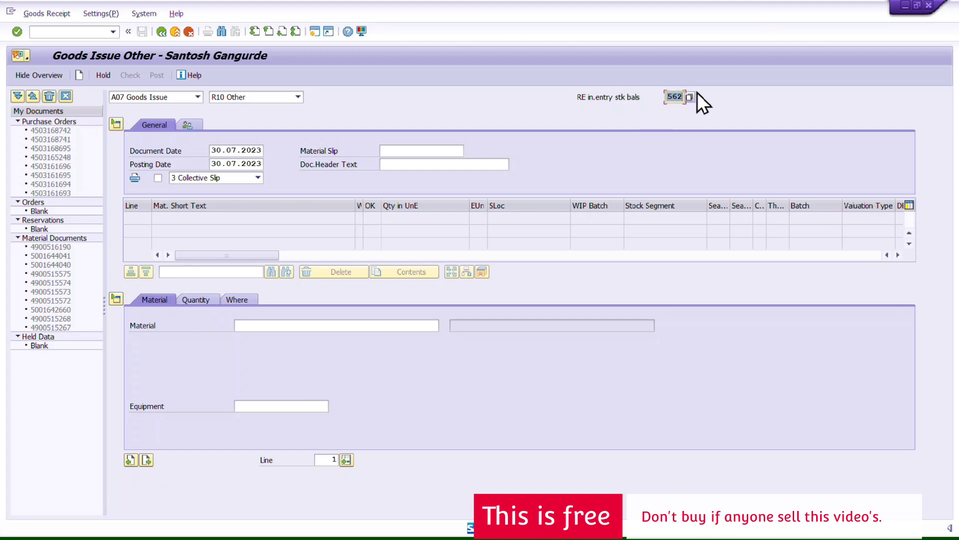
{"action": "left_click", "coordinate": [163, 33]}
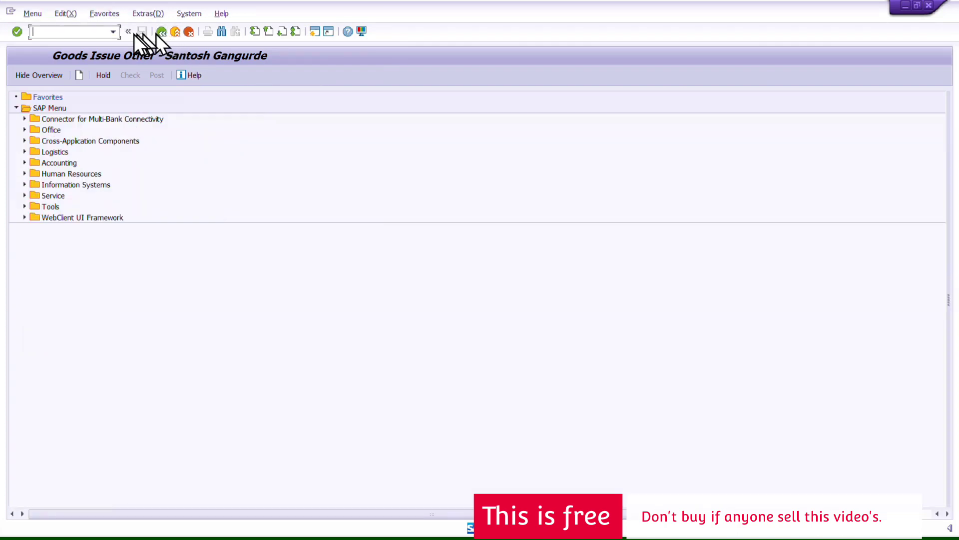
- Run transaction MMAM and choose FERT Finished Product as the new material type for material 236233
{"action": "left_click", "coordinate": [72, 32]}
{"action": "type", "text": "MMAM"}
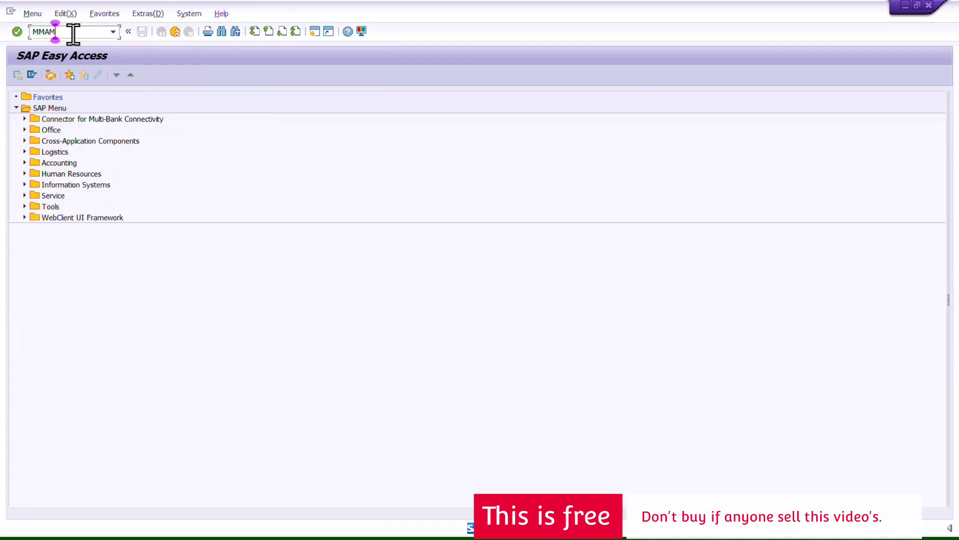
{"action": "key", "text": "Return"}
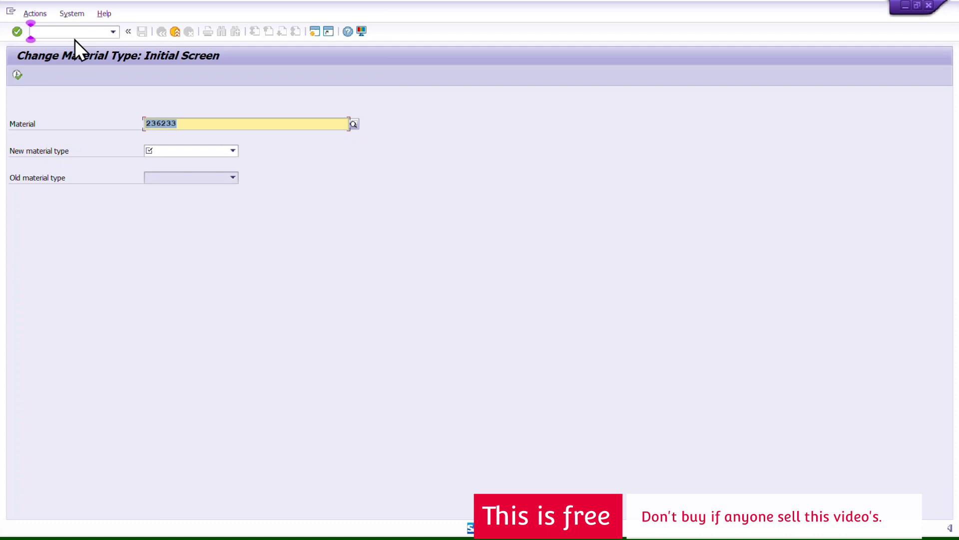
{"action": "left_click", "coordinate": [202, 151]}
{"action": "type", "text": "FE"}
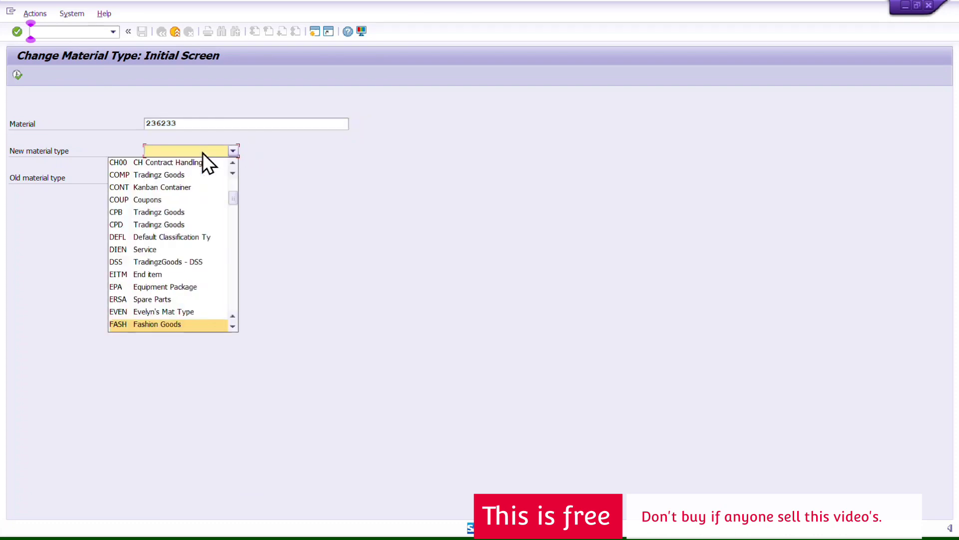
{"action": "left_click", "coordinate": [148, 327]}
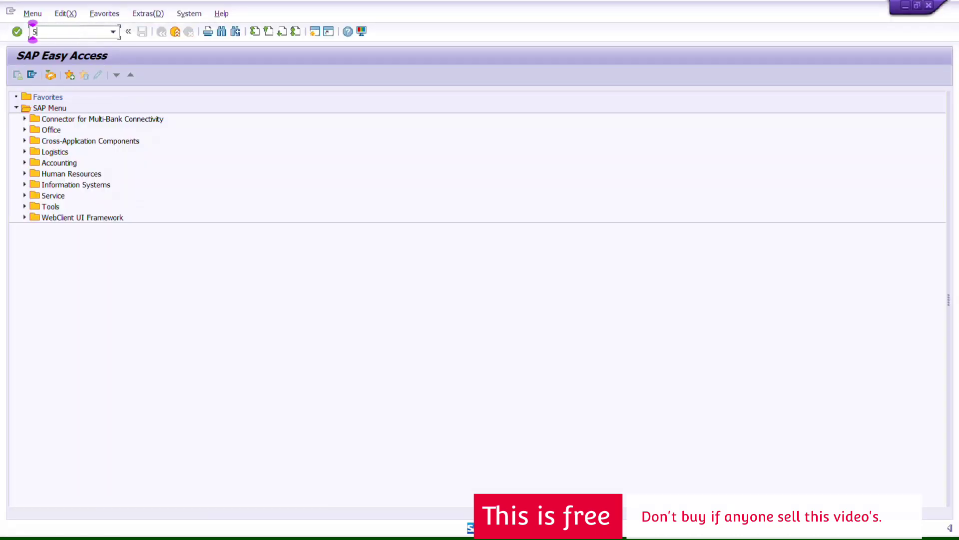
- Run SE16N in the other session and display the MARA table entry for material 236233
{"action": "type", "text": "SE16N"}
{"action": "key", "text": "Return"}
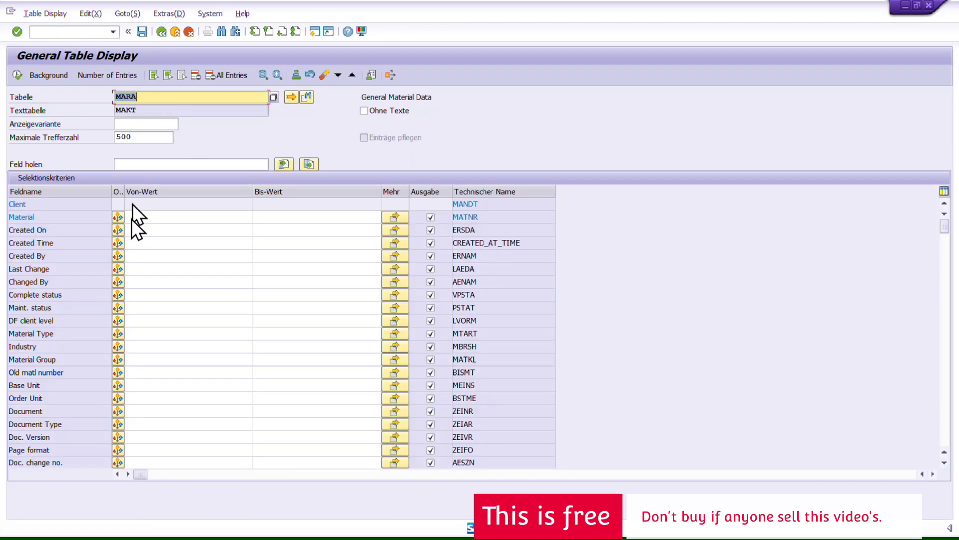
{"action": "left_click", "coordinate": [155, 217]}
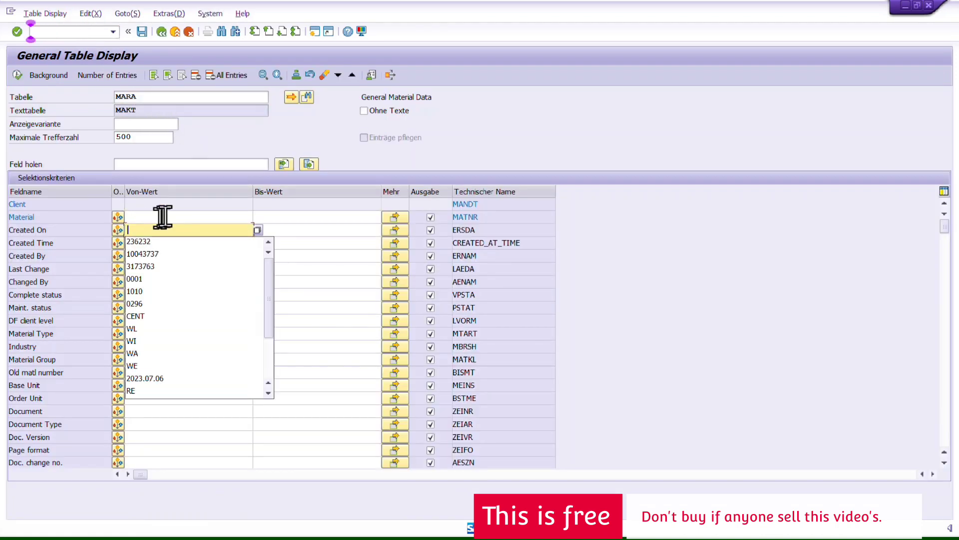
{"action": "left_click", "coordinate": [165, 217]}
{"action": "left_click", "coordinate": [164, 218]}
{"action": "left_click", "coordinate": [163, 228]}
{"action": "key", "text": "BackSpace"}
{"action": "type", "text": "3623"}
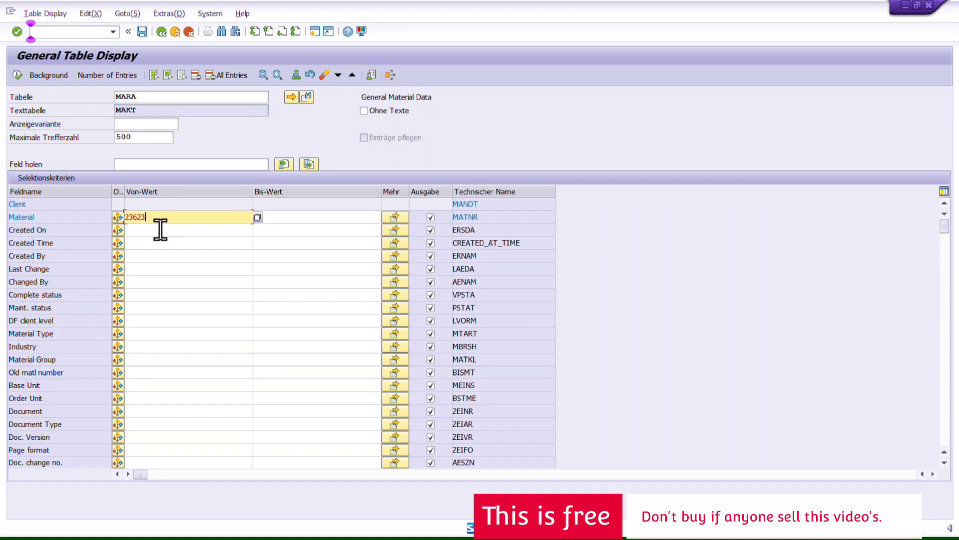
{"action": "key", "text": "shift+Home"}
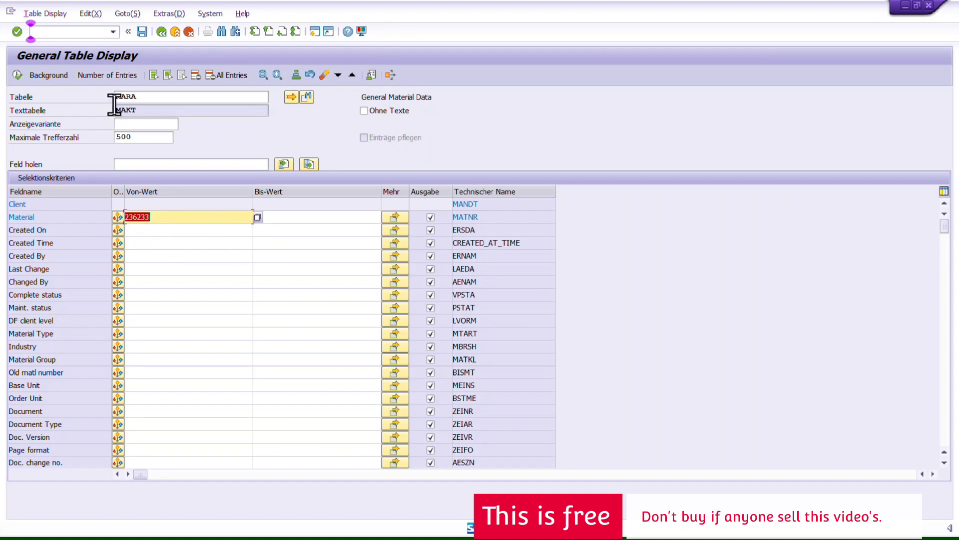
{"action": "left_click", "coordinate": [145, 96]}
{"action": "left_click", "coordinate": [15, 76]}
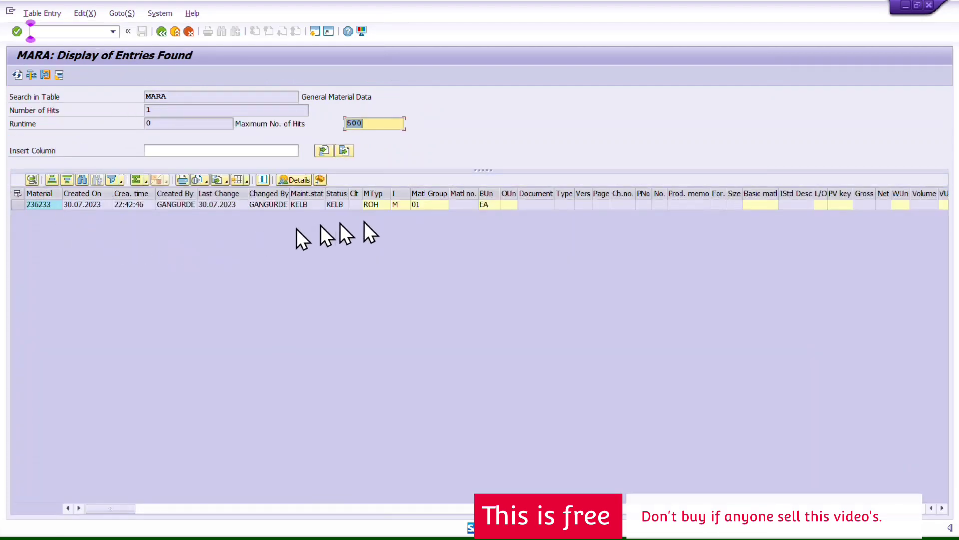
- Widen the material type column in the MARA results and examine the material's current type
{"action": "left_click", "coordinate": [374, 203]}
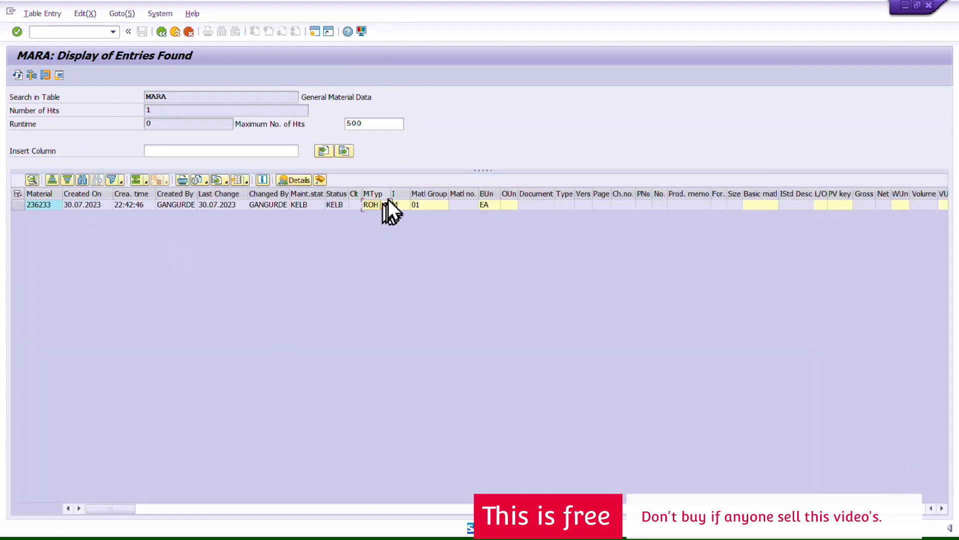
{"action": "left_click_drag", "start_coordinate": [393, 195], "coordinate": [446, 195]}
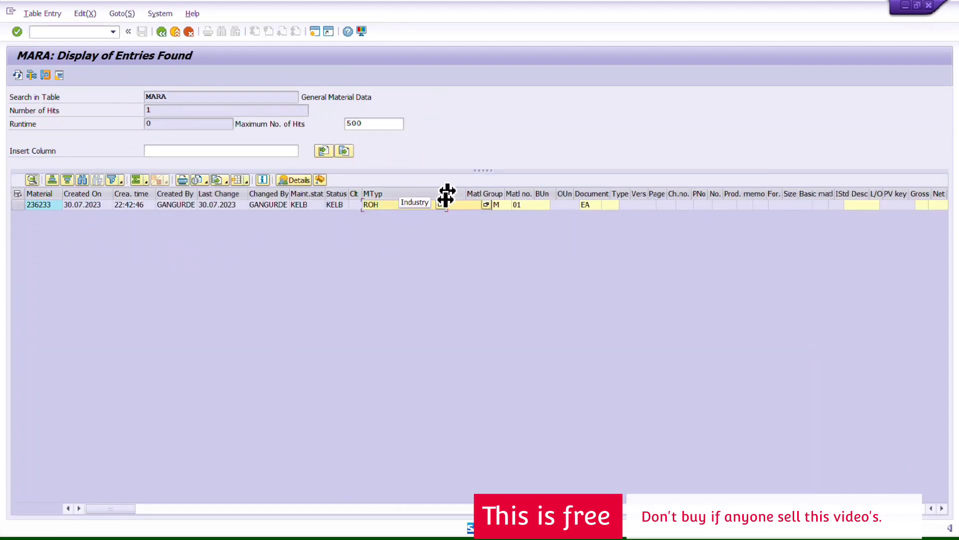
{"action": "left_click", "coordinate": [386, 190]}
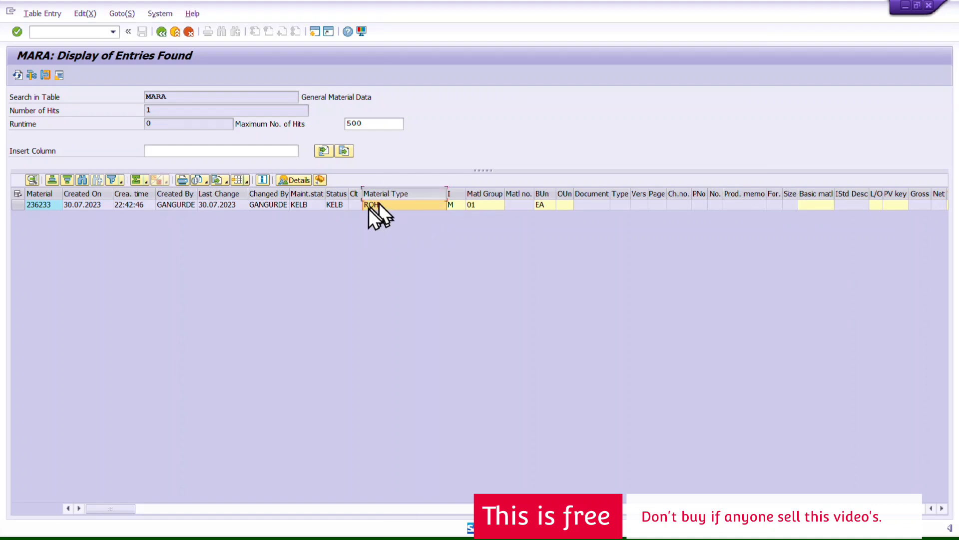
{"action": "key", "text": "F10"}
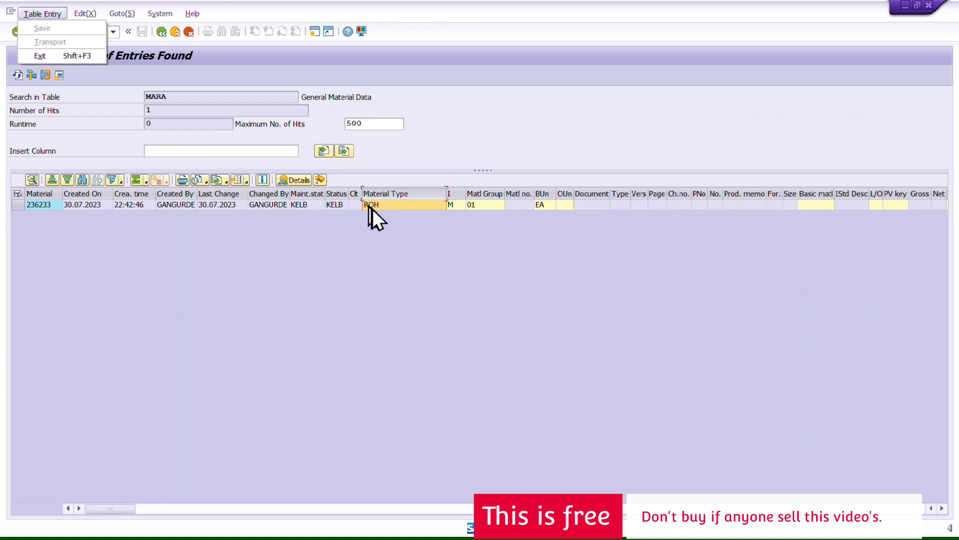
{"action": "left_click", "coordinate": [383, 204]}
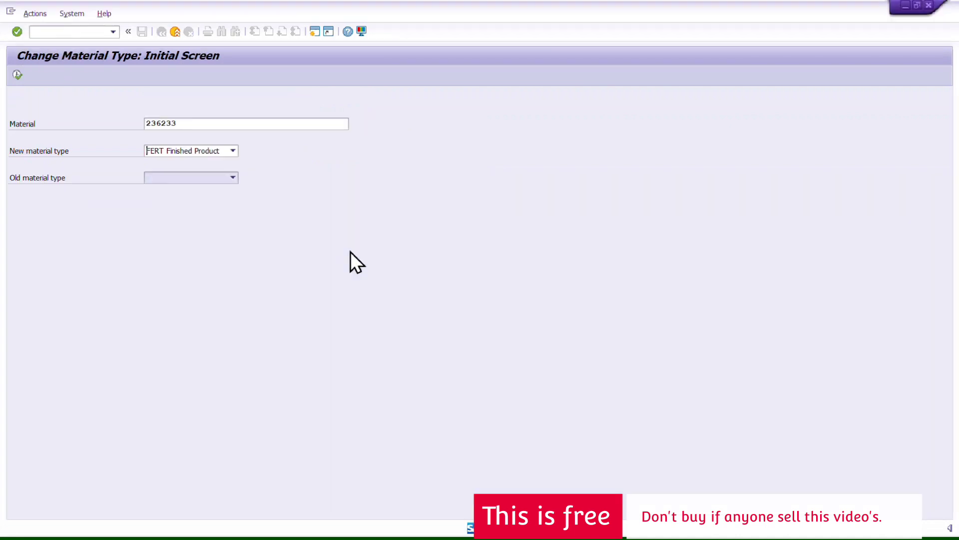
- Switch back to Change Material Type, load the old type for material 236233, execute the change to FERT, and accept the prompts
{"action": "left_click", "coordinate": [149, 146]}
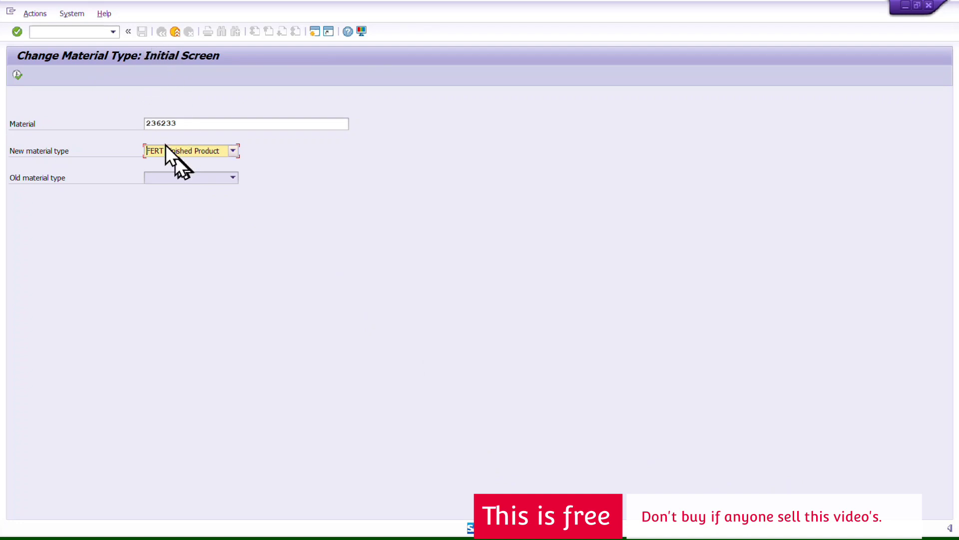
{"action": "left_click", "coordinate": [178, 124]}
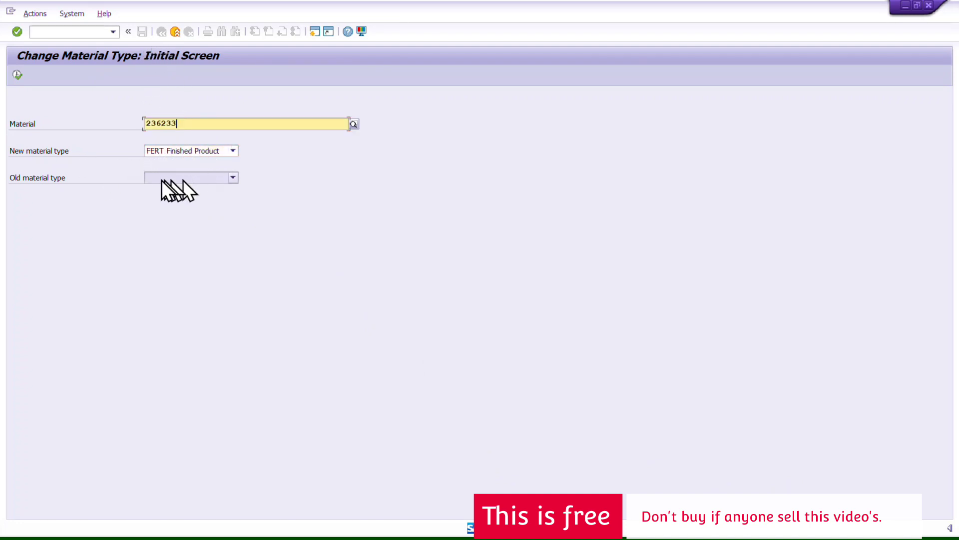
{"action": "key", "text": "Return"}
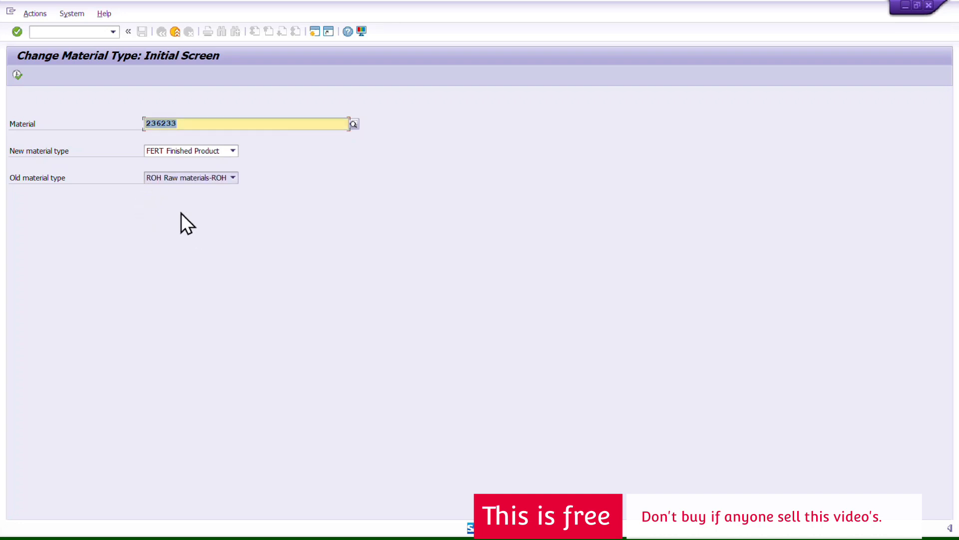
{"action": "left_click", "coordinate": [19, 76]}
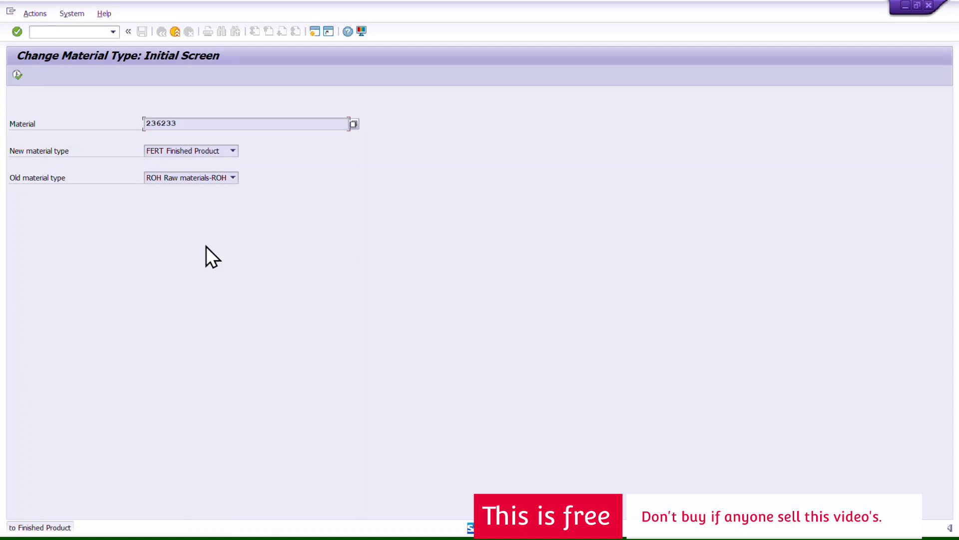
{"action": "key", "text": "Return"}
{"action": "key", "text": "Return"}
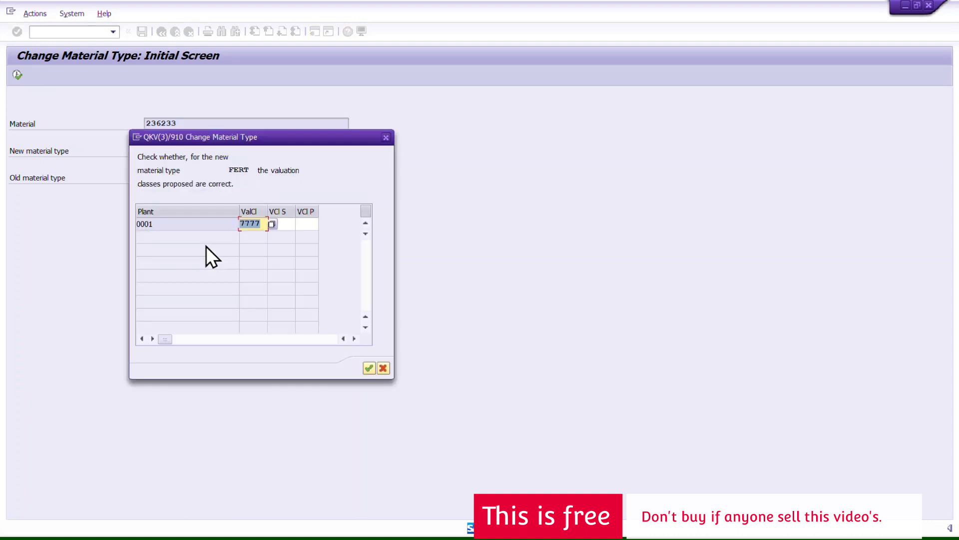
- Select valuation class 7920 Finished products for plant 0001 and confirm the material type change
{"action": "left_click", "coordinate": [273, 223]}
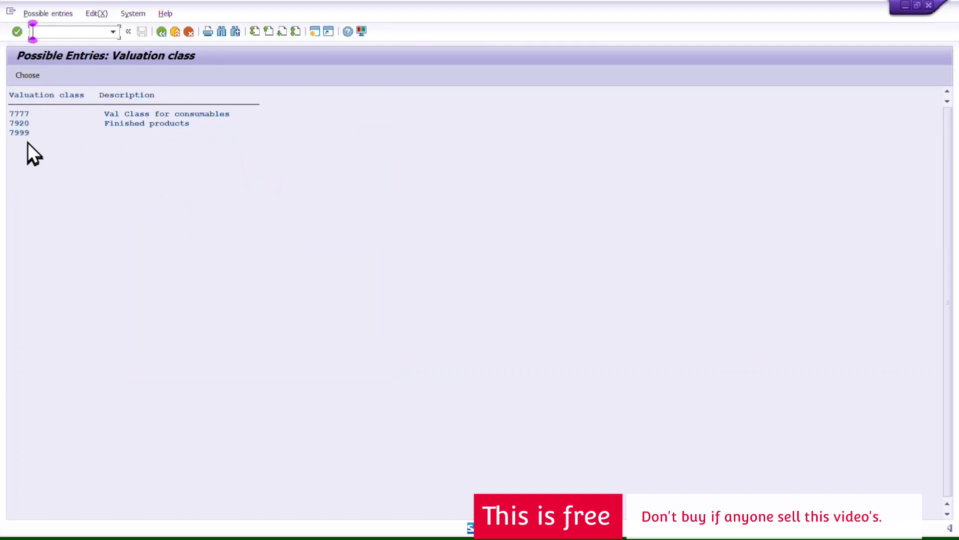
{"action": "double_click", "coordinate": [19, 124]}
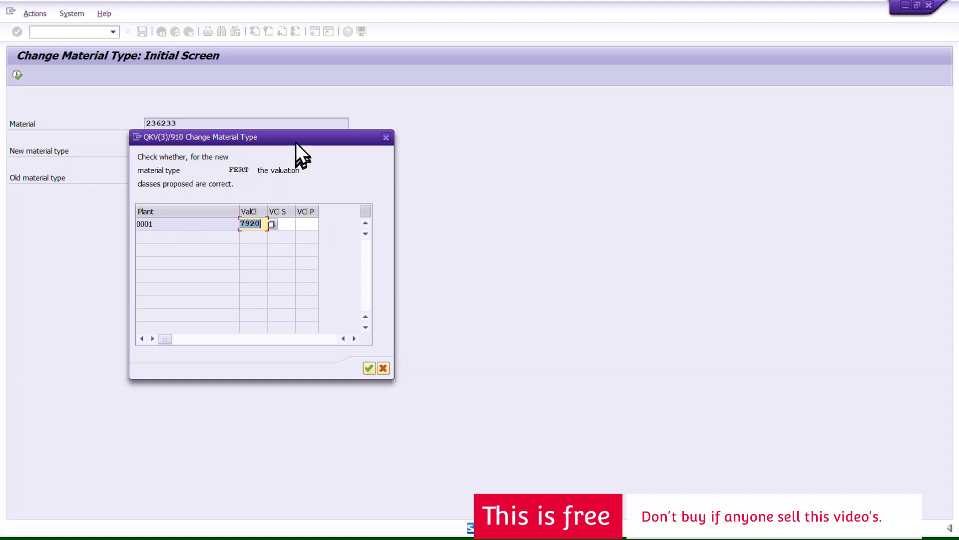
{"action": "left_click_drag", "start_coordinate": [295, 140], "coordinate": [505, 149]}
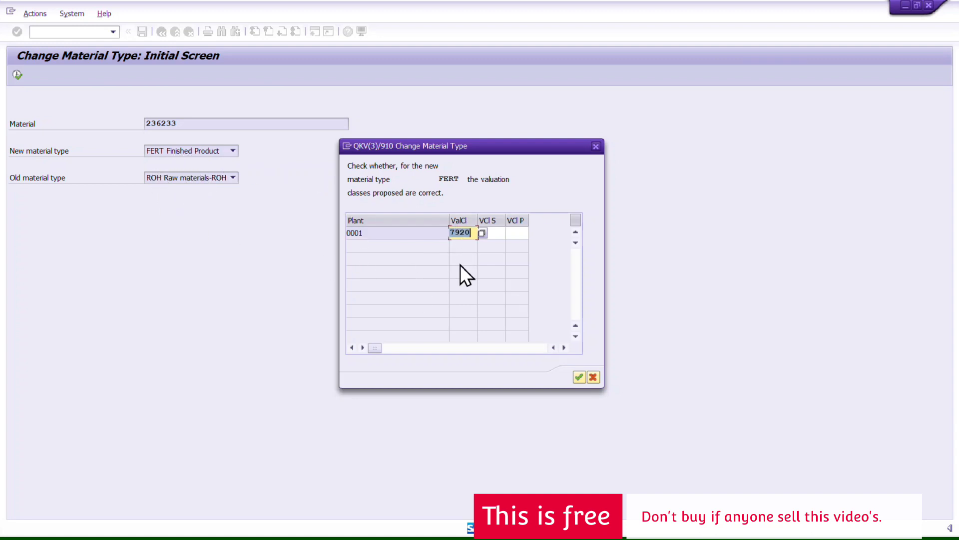
{"action": "left_click", "coordinate": [579, 376]}
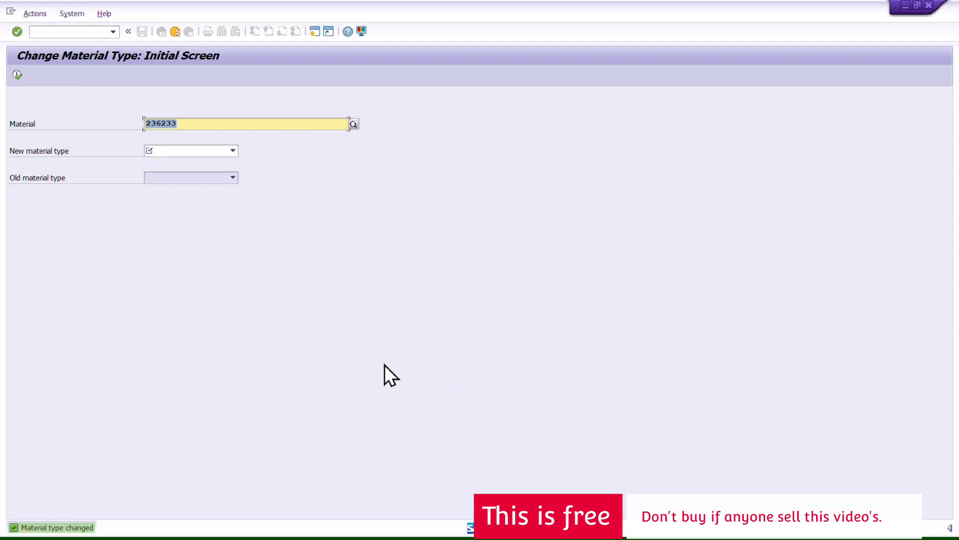
- Open the details of the status message to read them, and switch back to the MARA entries display
{"action": "left_click", "coordinate": [33, 528]}
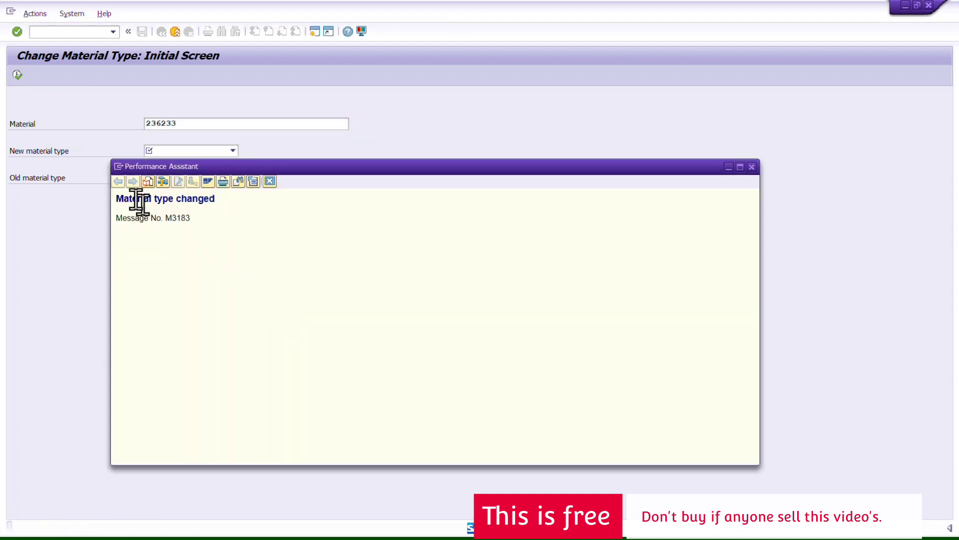
{"action": "left_click", "coordinate": [296, 468]}
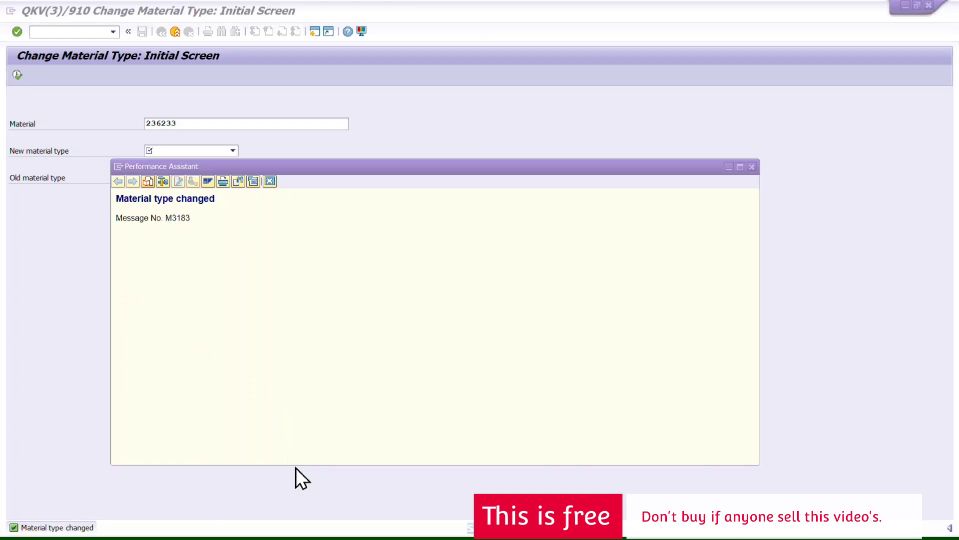
{"action": "key", "text": "alt+Tab"}
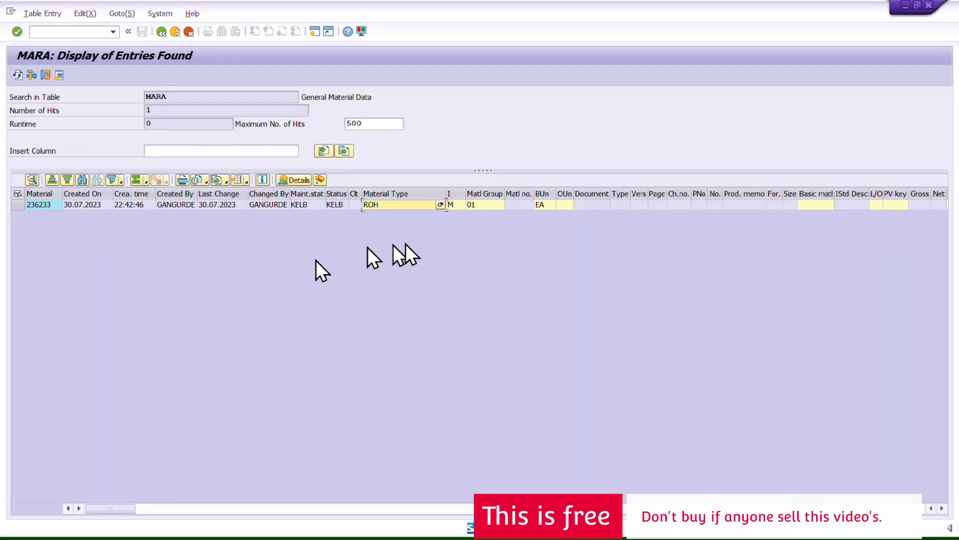
- Refresh the MARA table entries and examine the material type of material 236233
{"action": "left_click", "coordinate": [150, 97]}
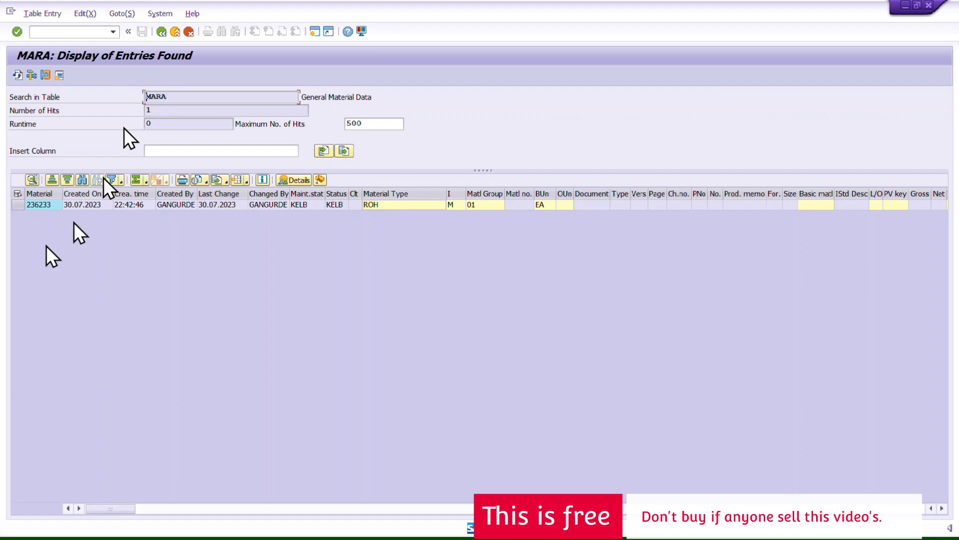
{"action": "left_click", "coordinate": [387, 205]}
{"action": "left_click_drag", "start_coordinate": [381, 205], "coordinate": [400, 206]}
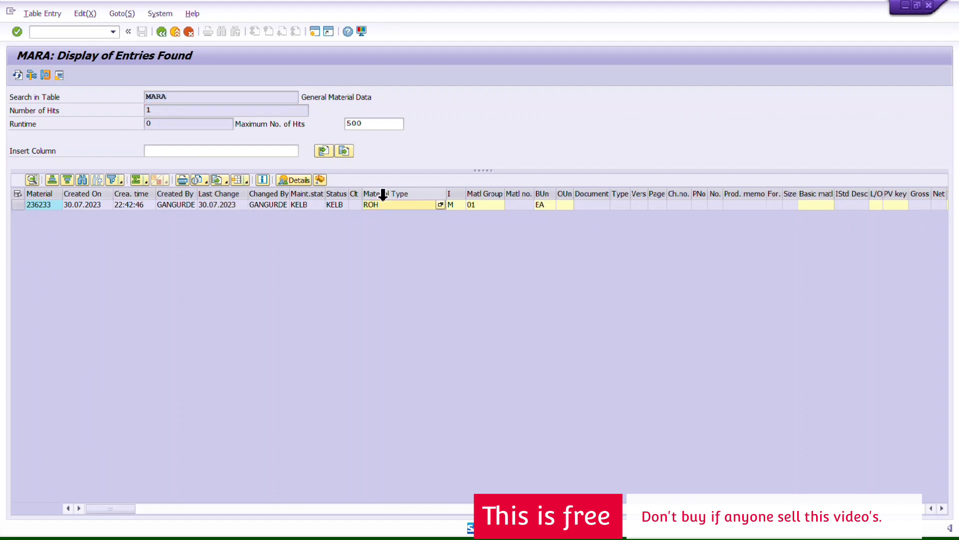
{"action": "left_click", "coordinate": [17, 75]}
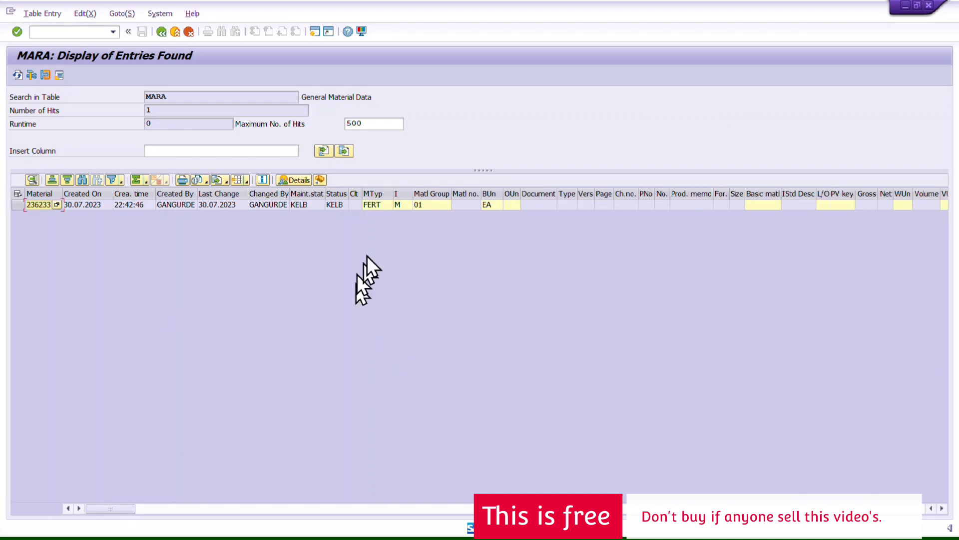
{"action": "left_click", "coordinate": [374, 205]}
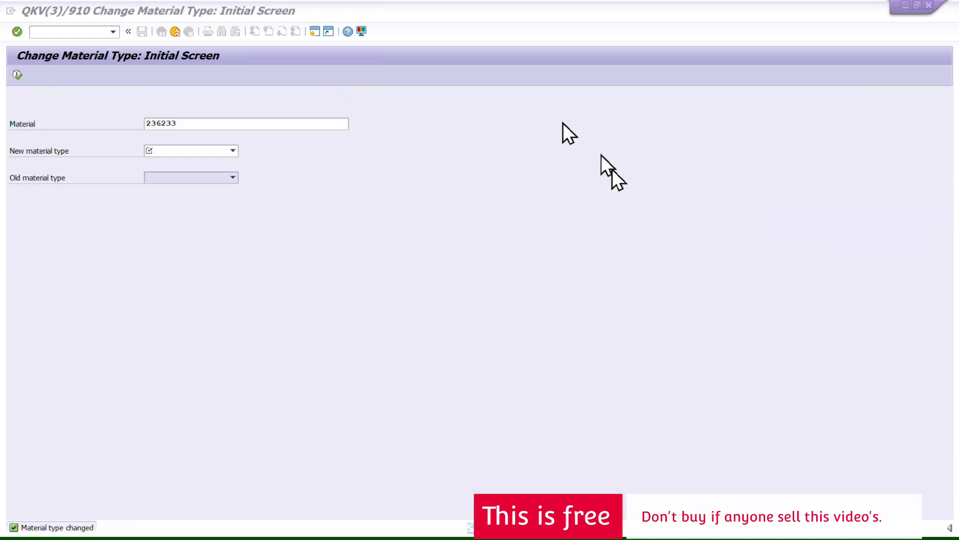
- Leave Change Material Type, display the MMBE stock overview for material 236233, and return to the SAP Easy Access screen
{"action": "left_click", "coordinate": [174, 32]}
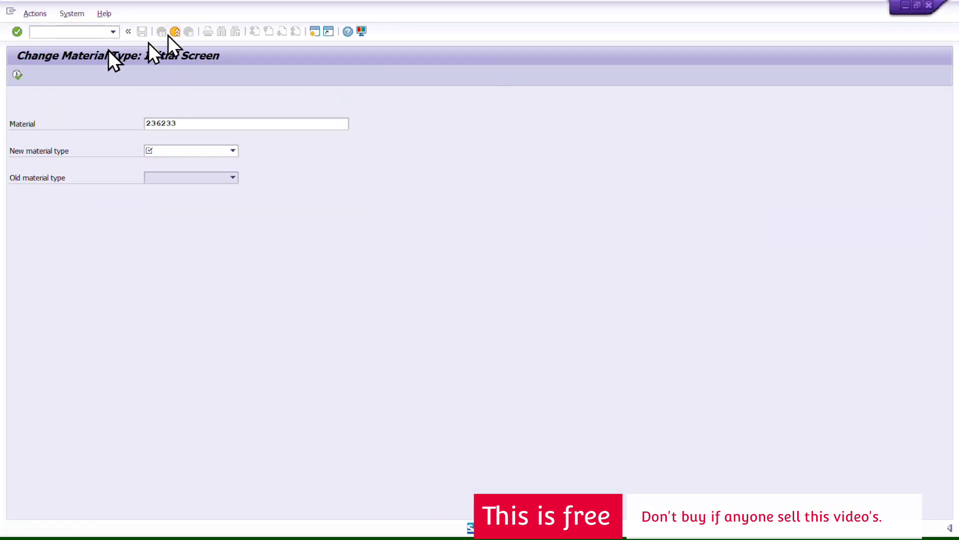
{"action": "type", "text": "mmbe"}
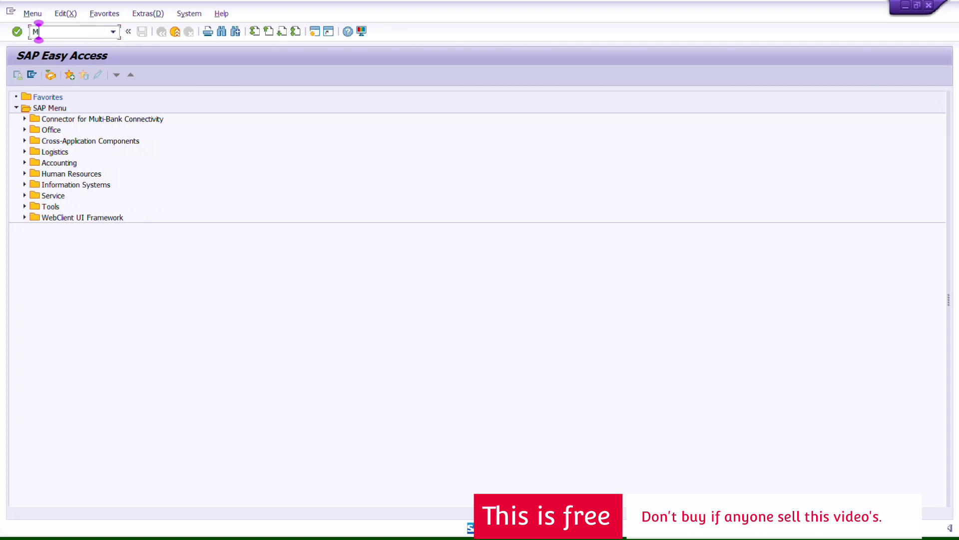
{"action": "key", "text": "Return"}
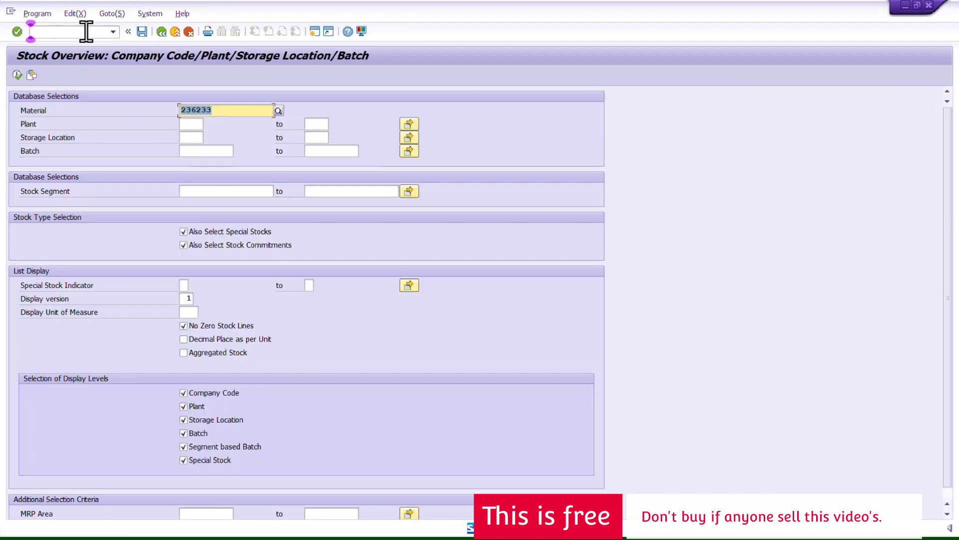
{"action": "left_click", "coordinate": [17, 74]}
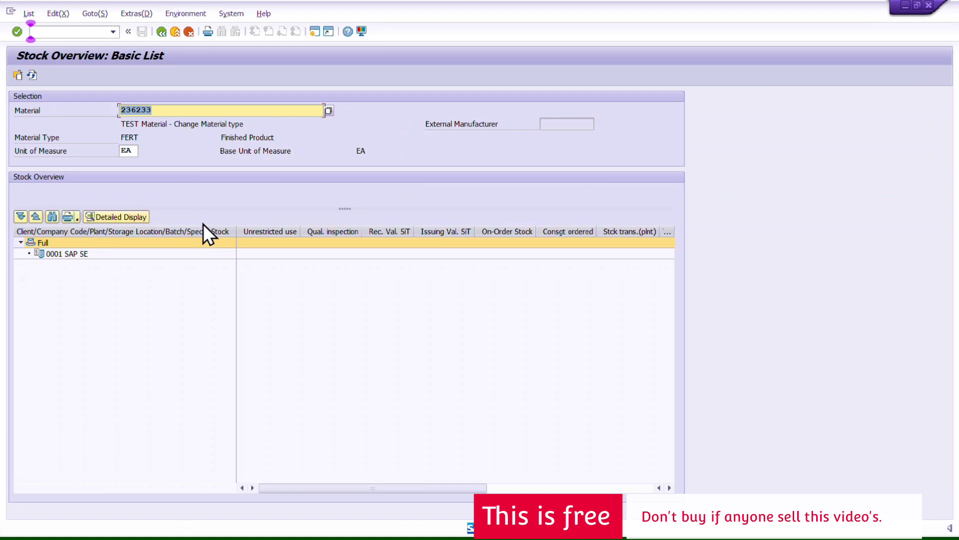
{"action": "left_click", "coordinate": [161, 32]}
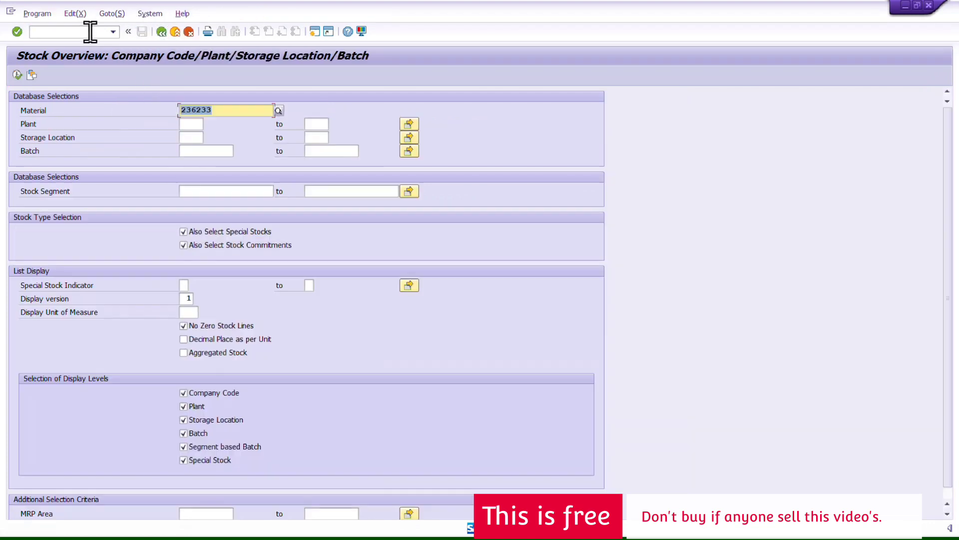
{"action": "left_click", "coordinate": [160, 32]}
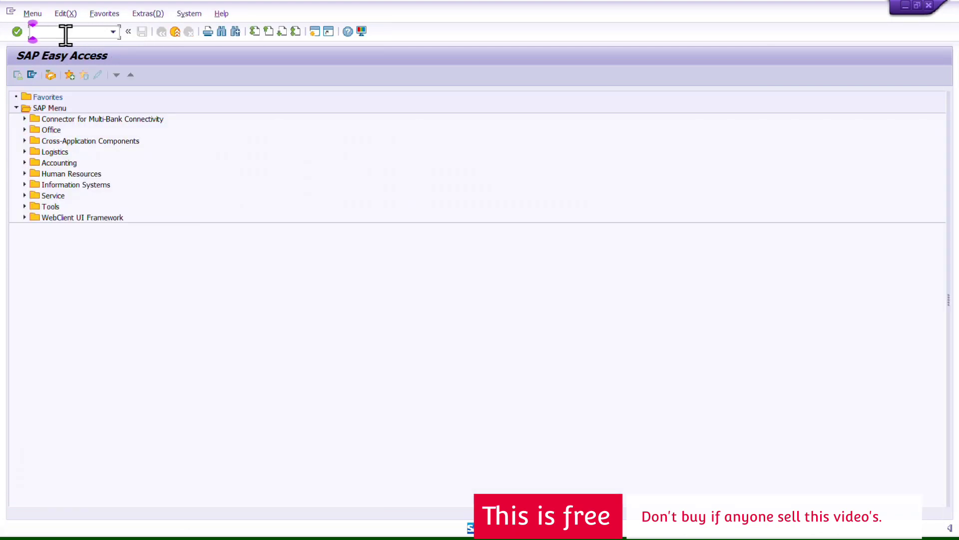
- Open transaction MIGO and set the movement type of the goods issue to 561
{"action": "type", "text": "MIGO"}
{"action": "key", "text": "Return"}
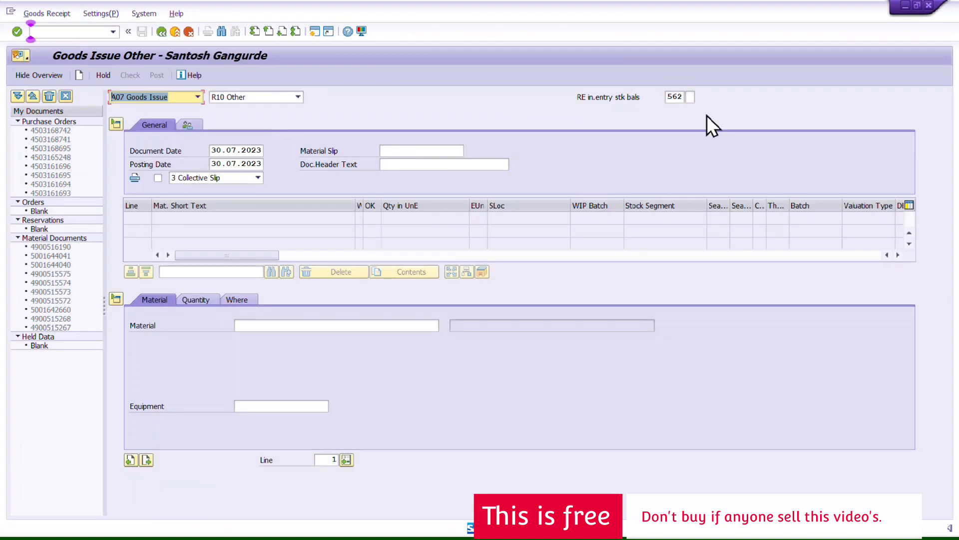
{"action": "left_click", "coordinate": [678, 97]}
{"action": "key", "text": "BackSpace"}
{"action": "key", "text": "BackSpace"}
{"action": "key", "text": "BackSpace"}
{"action": "type", "text": "561"}
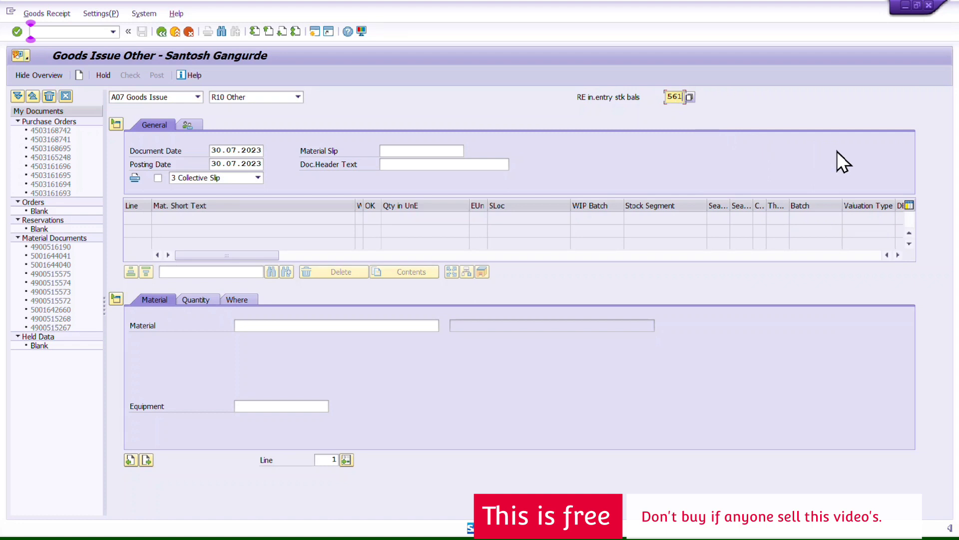
{"action": "key", "text": "Return"}
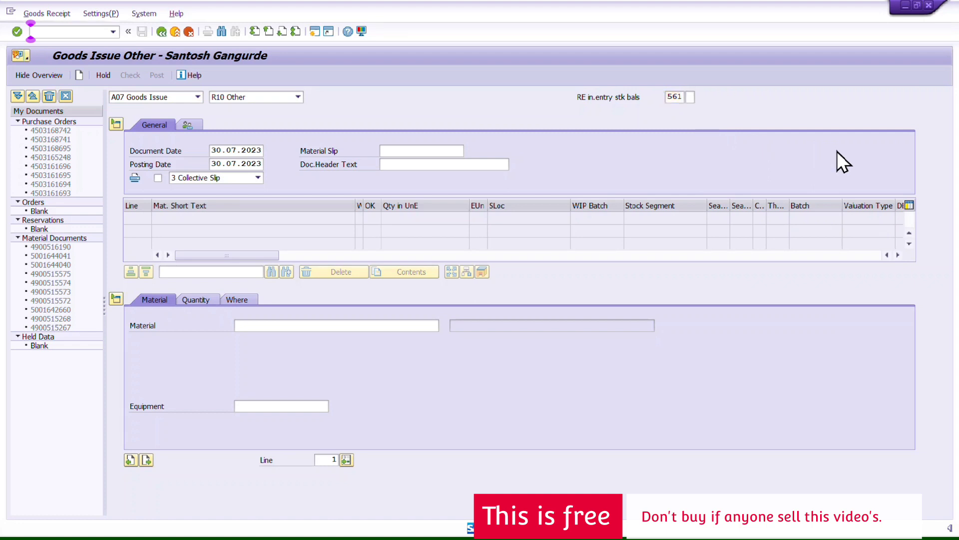
- Enter material 236233 as the item of the goods movement
{"action": "left_click", "coordinate": [205, 303]}
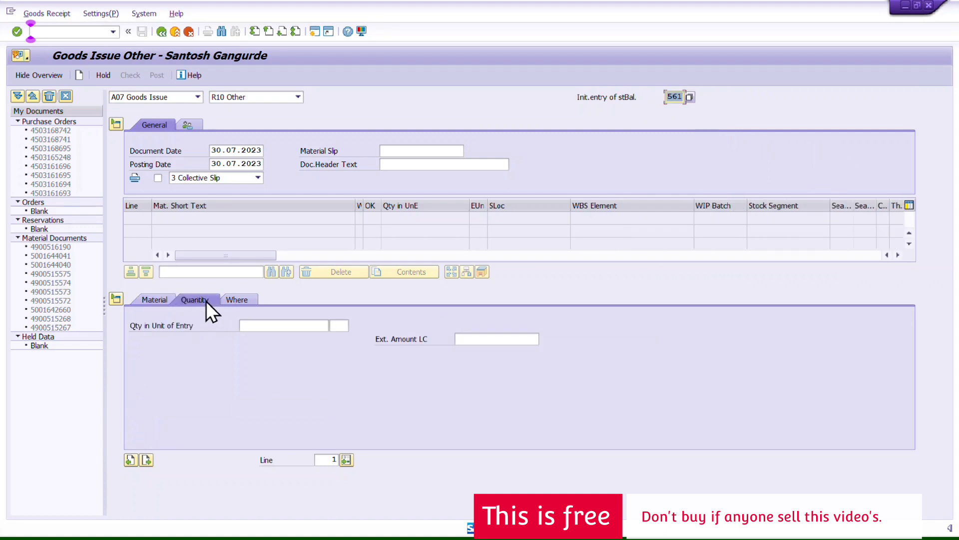
{"action": "left_click", "coordinate": [154, 299]}
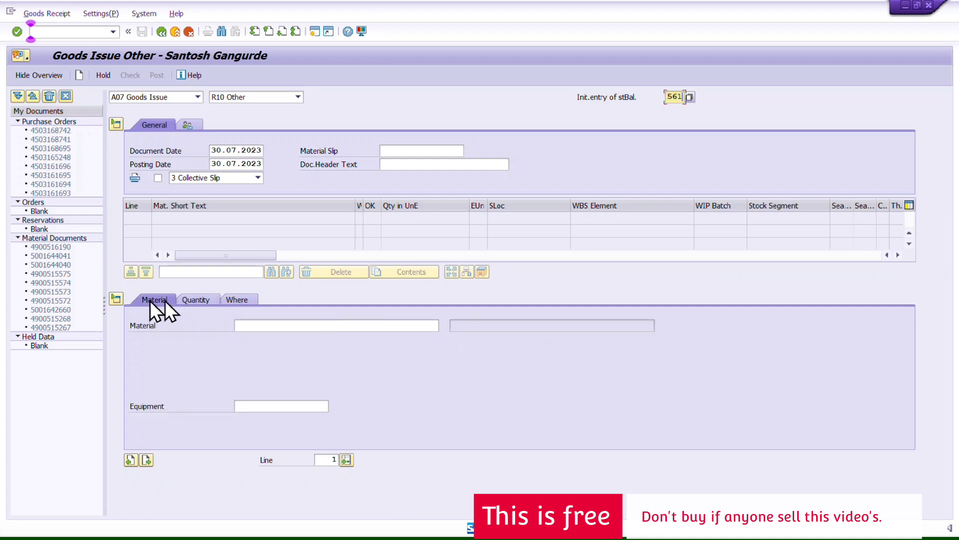
{"action": "left_click", "coordinate": [263, 325]}
{"action": "left_click", "coordinate": [260, 337]}
{"action": "key", "text": "Return"}
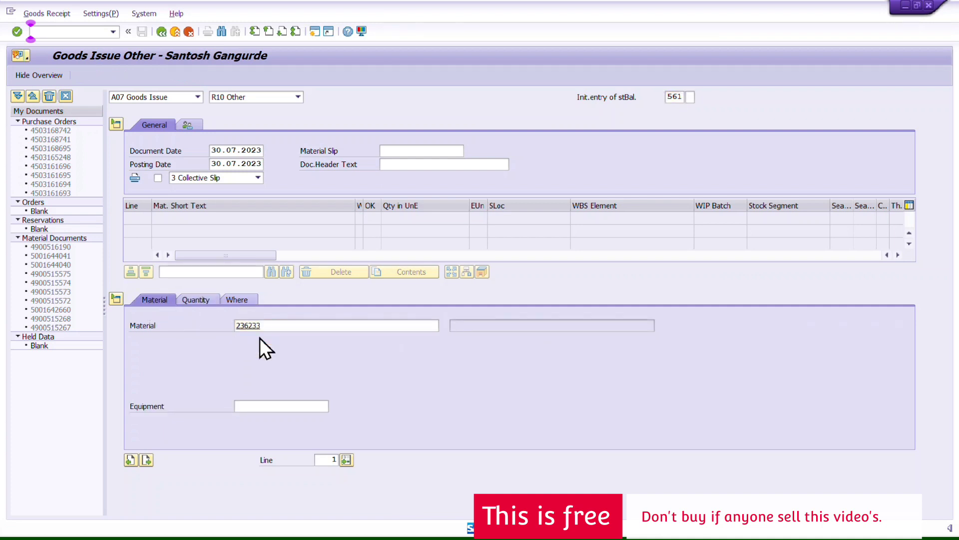
- Set the item's quantity in unit of entry to 100 EA
{"action": "left_click", "coordinate": [206, 303]}
{"action": "left_click", "coordinate": [258, 325]}
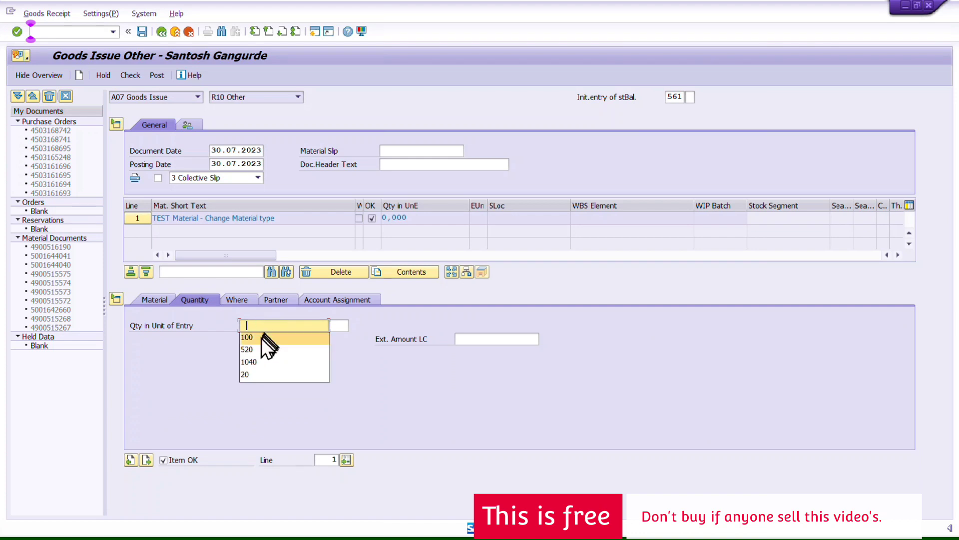
{"action": "left_click", "coordinate": [262, 336]}
{"action": "type", "text": "EA"}
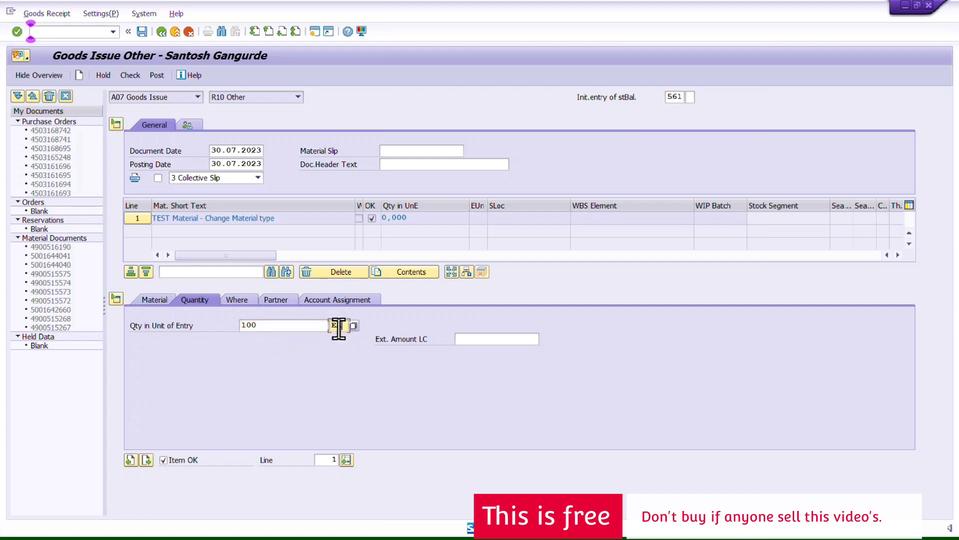
{"action": "key", "text": "Return"}
- Assign the item to plant 0001 and storage location 0001
{"action": "left_click", "coordinate": [246, 299]}
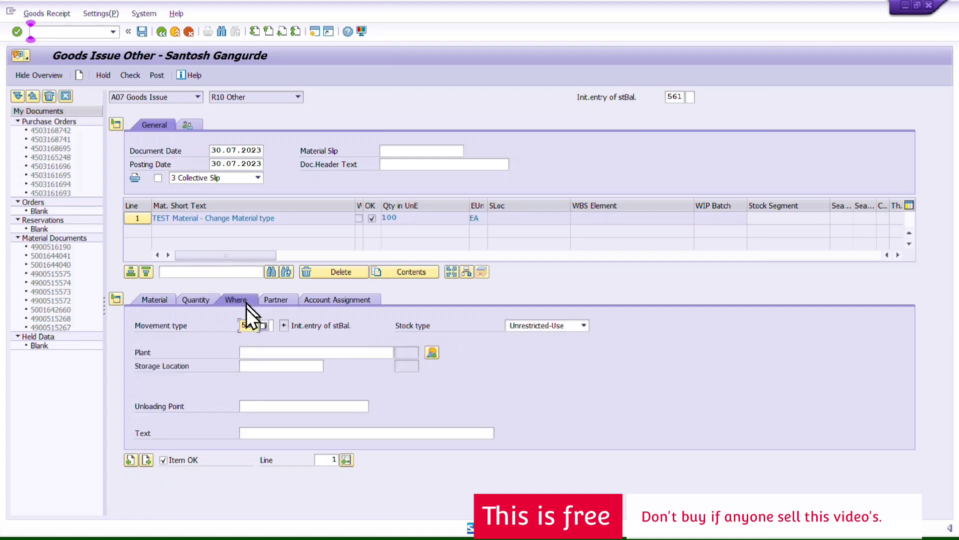
{"action": "left_click", "coordinate": [266, 352]}
{"action": "left_click", "coordinate": [264, 364]}
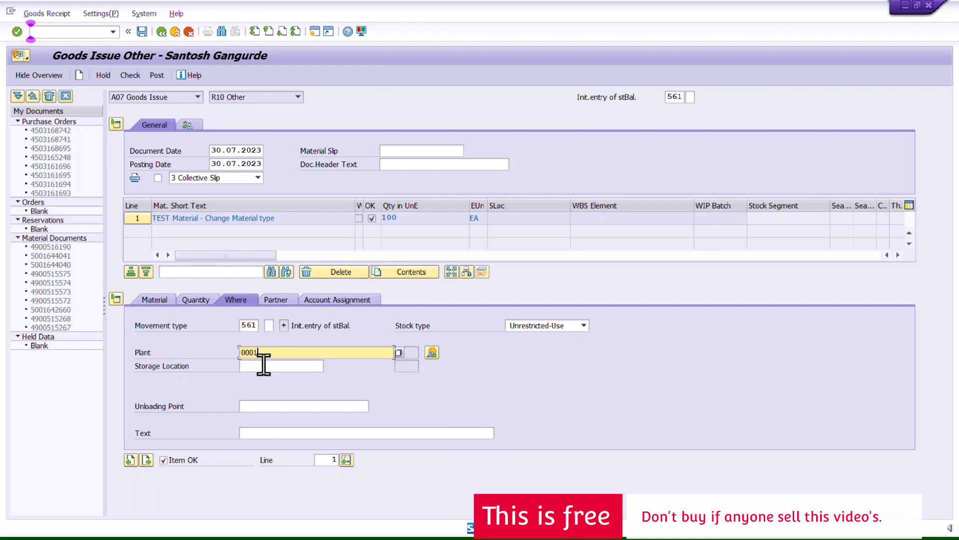
{"action": "left_click", "coordinate": [262, 365]}
{"action": "left_click", "coordinate": [260, 376]}
{"action": "key", "text": "Return"}
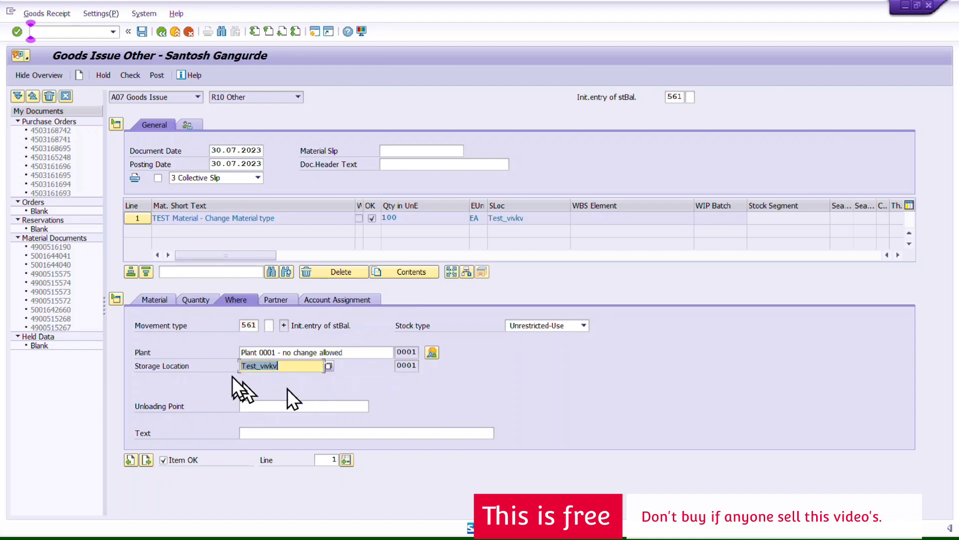
- Review the item's partner, account assignment and material details, and post the goods movement
{"action": "left_click", "coordinate": [272, 300]}
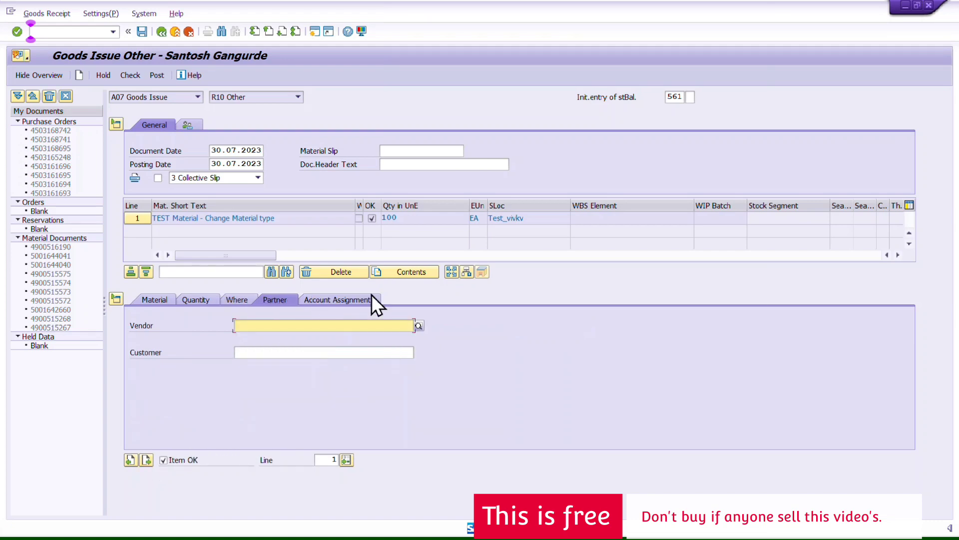
{"action": "left_click", "coordinate": [353, 302]}
{"action": "left_click", "coordinate": [154, 299]}
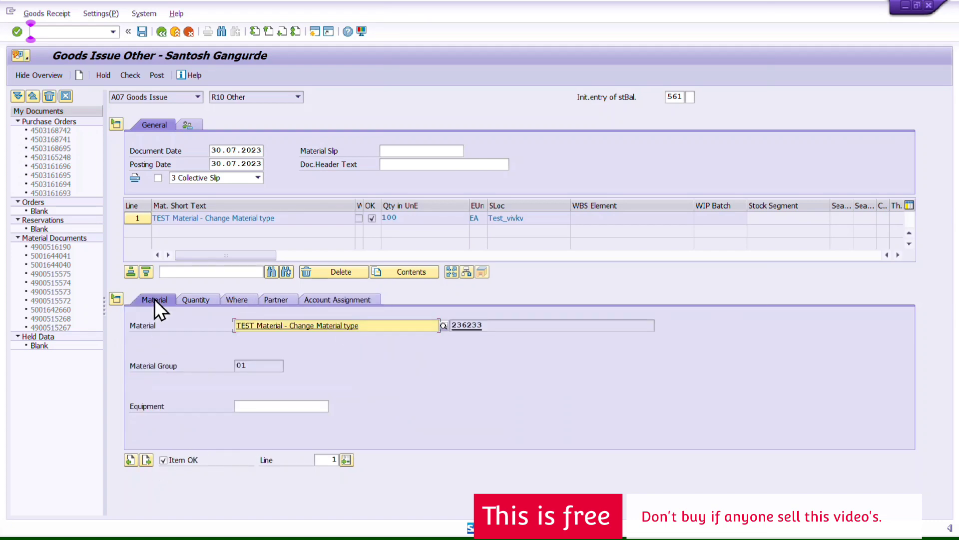
{"action": "left_click", "coordinate": [142, 31]}
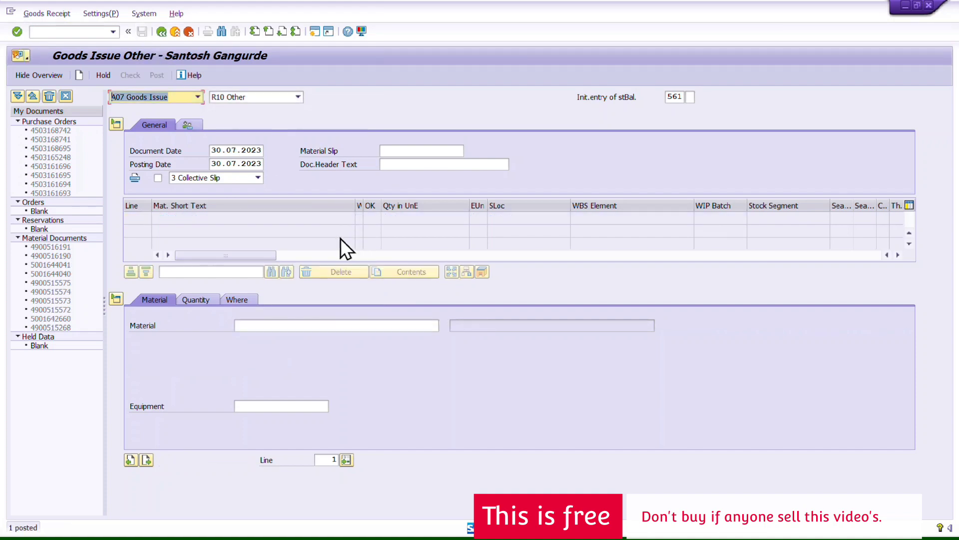
- Leave MIGO, run the MMBE stock overview for material 236233, and examine the unrestricted-use stock in storage location 0001
{"action": "left_click", "coordinate": [161, 32]}
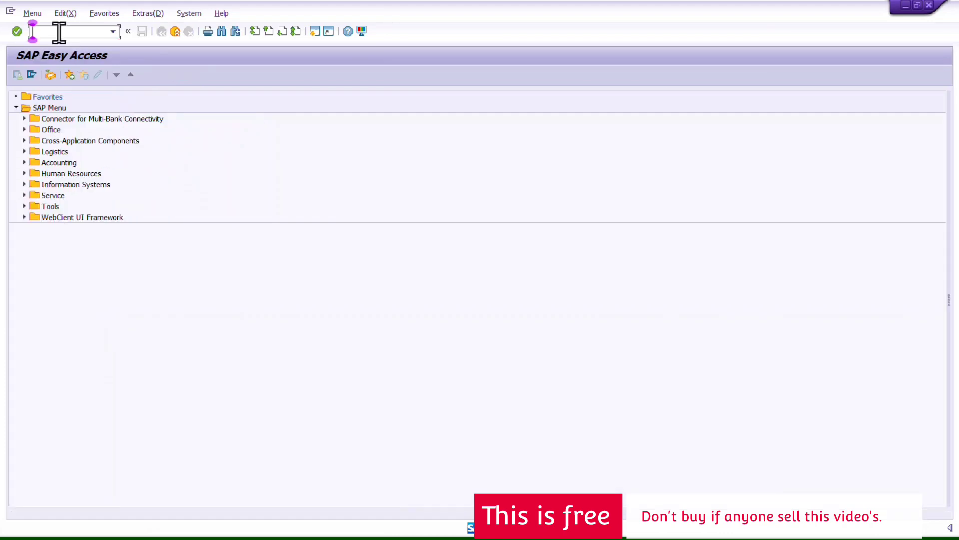
{"action": "type", "text": "mmbe"}
{"action": "key", "text": "Return"}
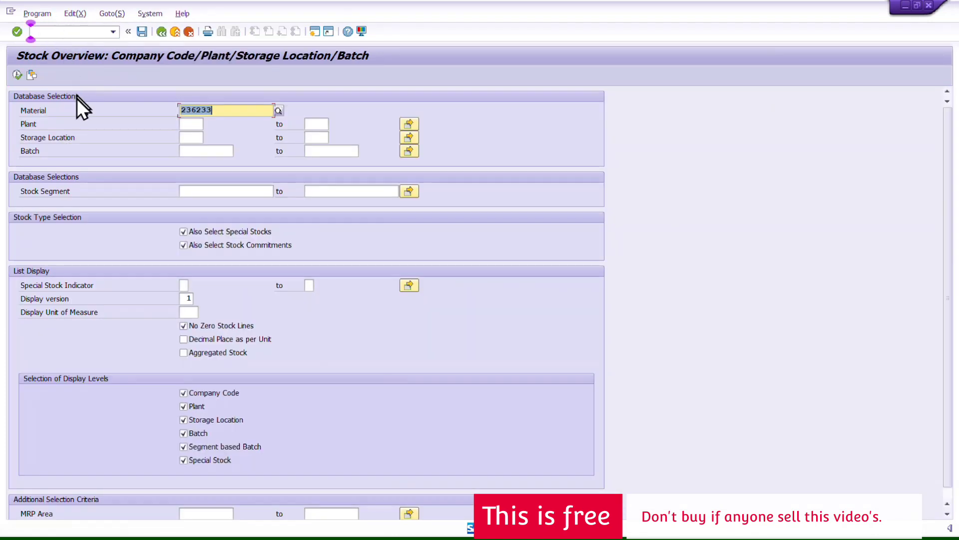
{"action": "left_click", "coordinate": [17, 75]}
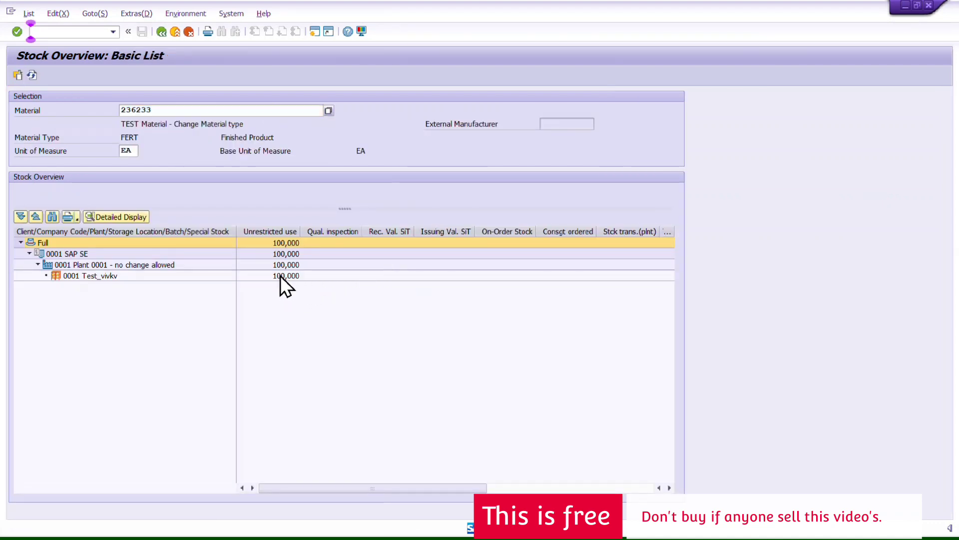
{"action": "left_click", "coordinate": [280, 275]}
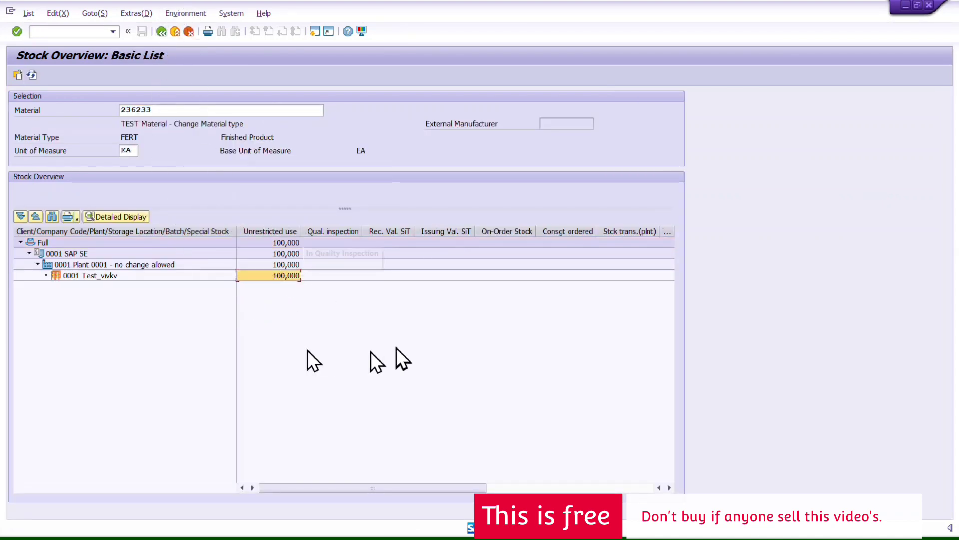